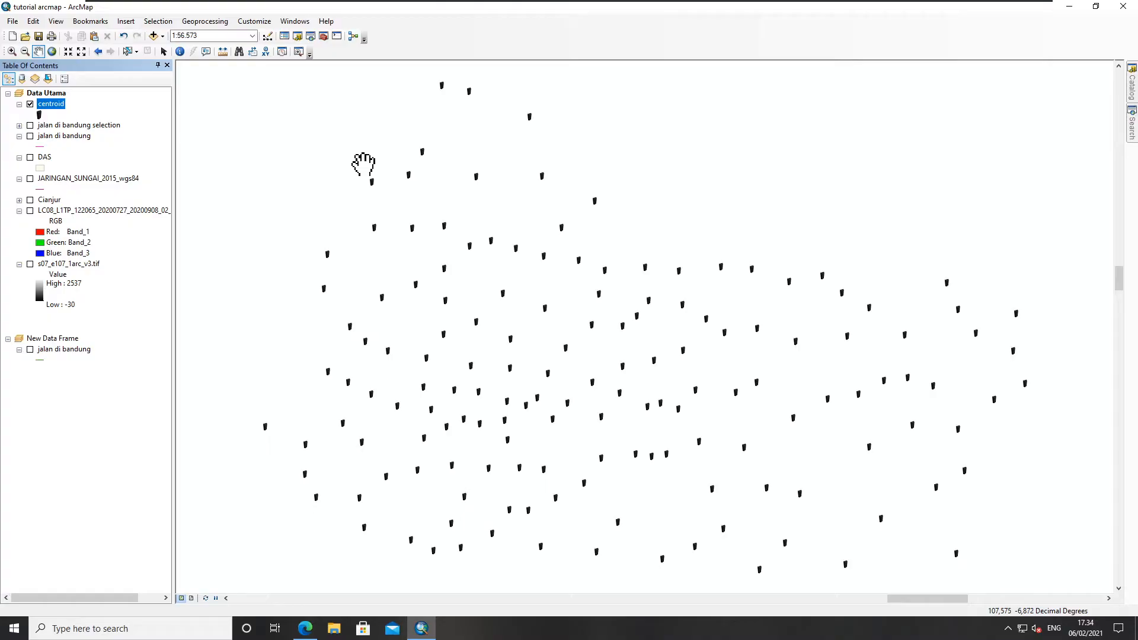
Step: Show the jalan di bandung layer and check its geographic coordinate system in the layer properties
{"action": "left_click", "coordinate": [70, 135], "text": "ctrl"}
{"action": "right_click", "coordinate": [69, 137]}
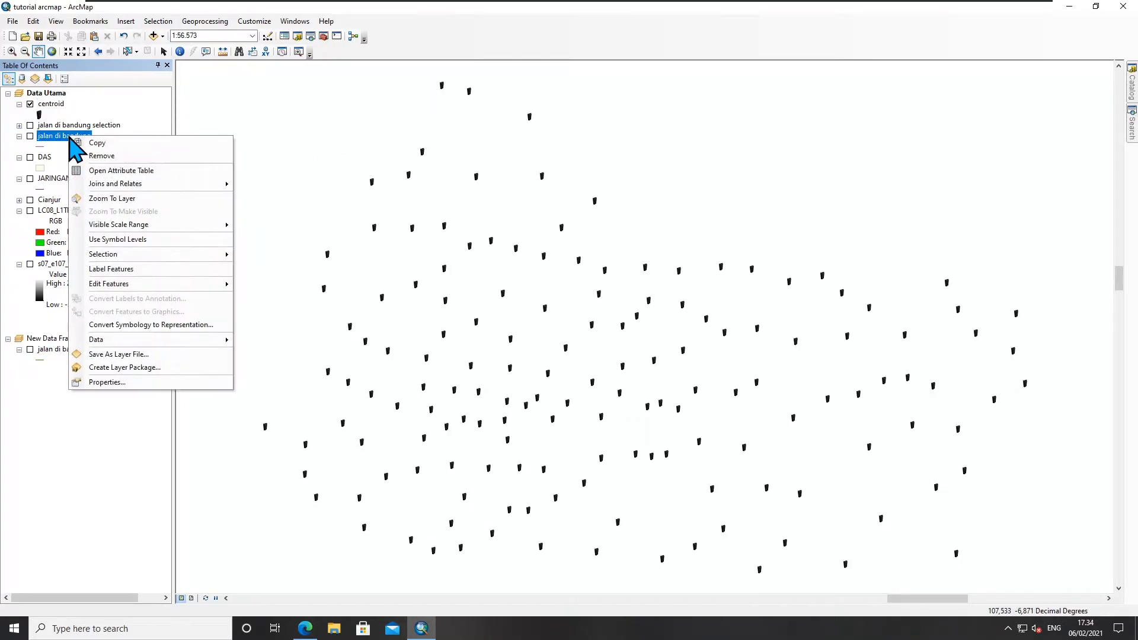
{"action": "left_click", "coordinate": [30, 136]}
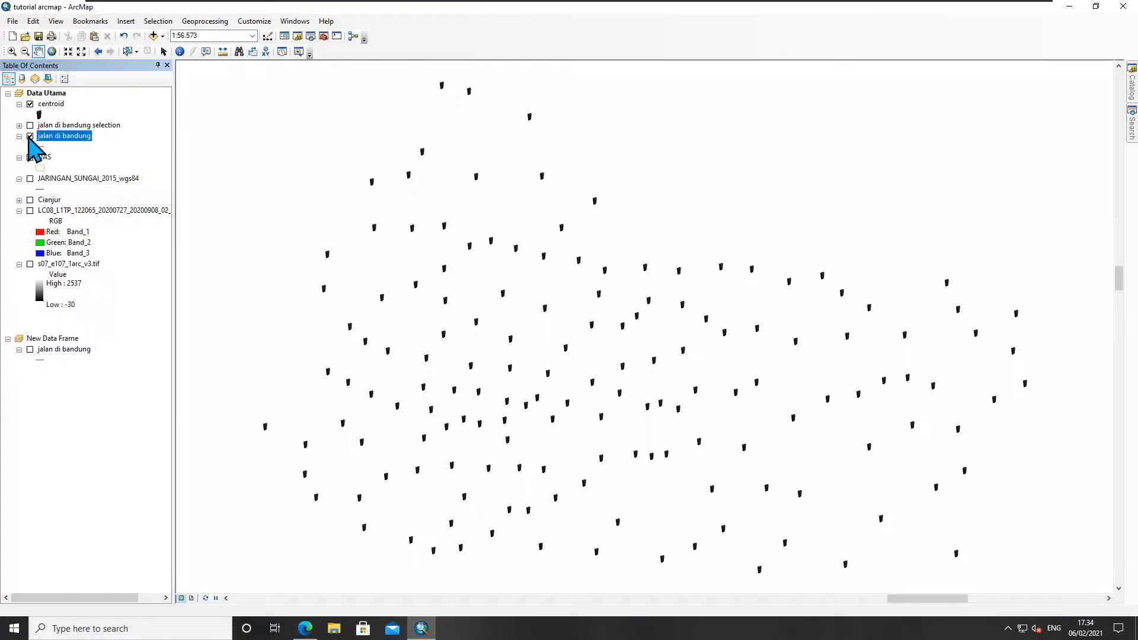
{"action": "left_click", "coordinate": [30, 136]}
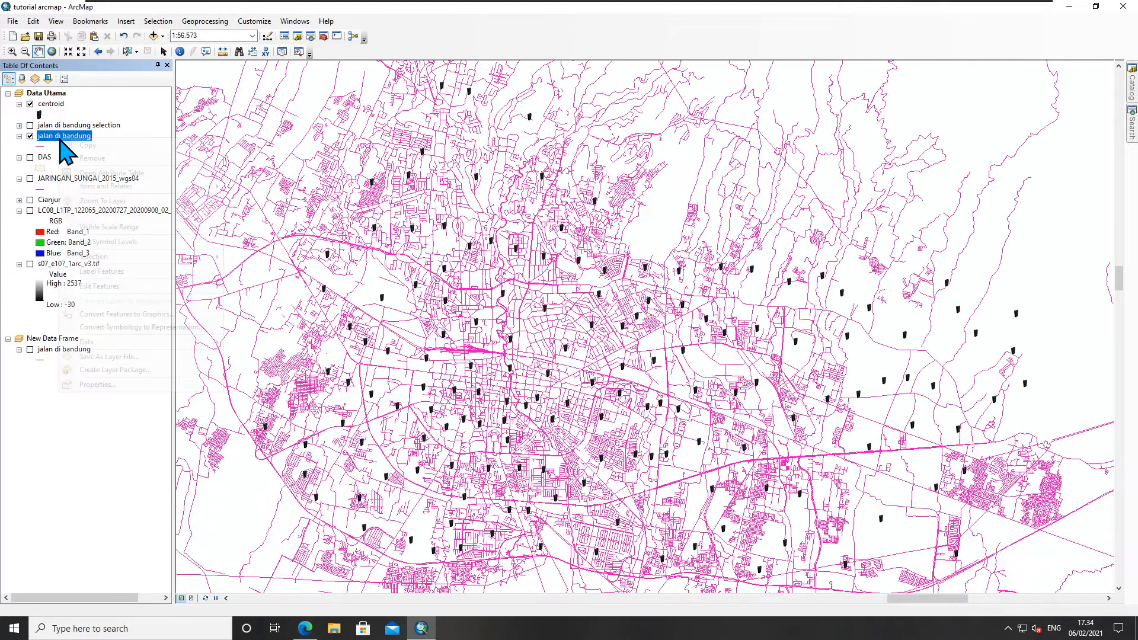
{"action": "right_click", "coordinate": [52, 136]}
{"action": "left_click", "coordinate": [126, 384]}
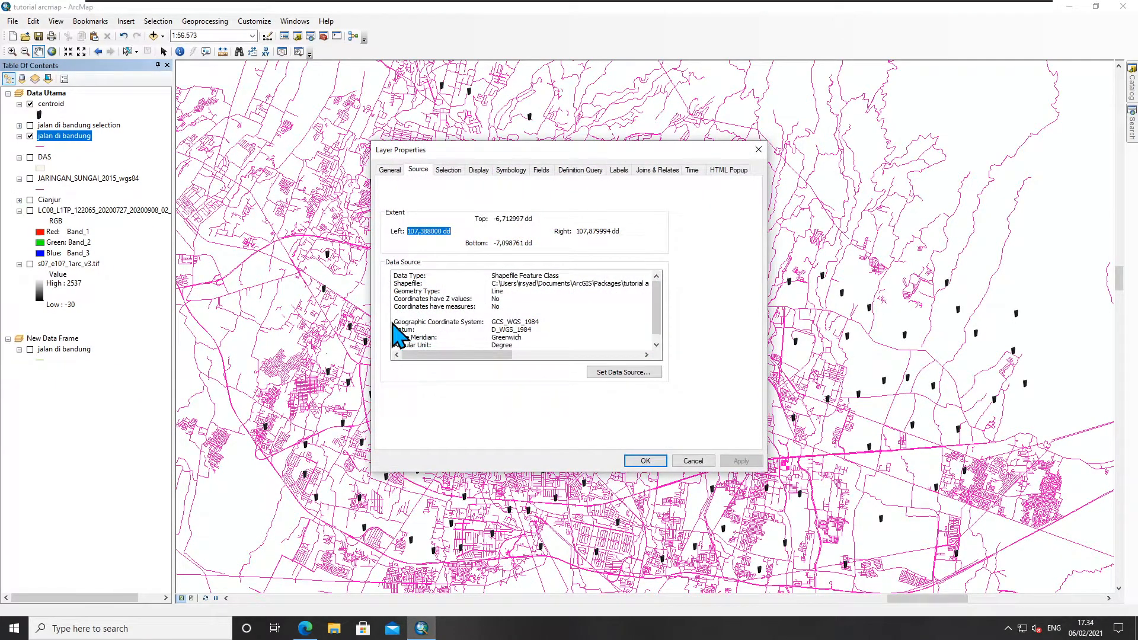
{"action": "left_click_drag", "start_coordinate": [394, 322], "coordinate": [552, 322]}
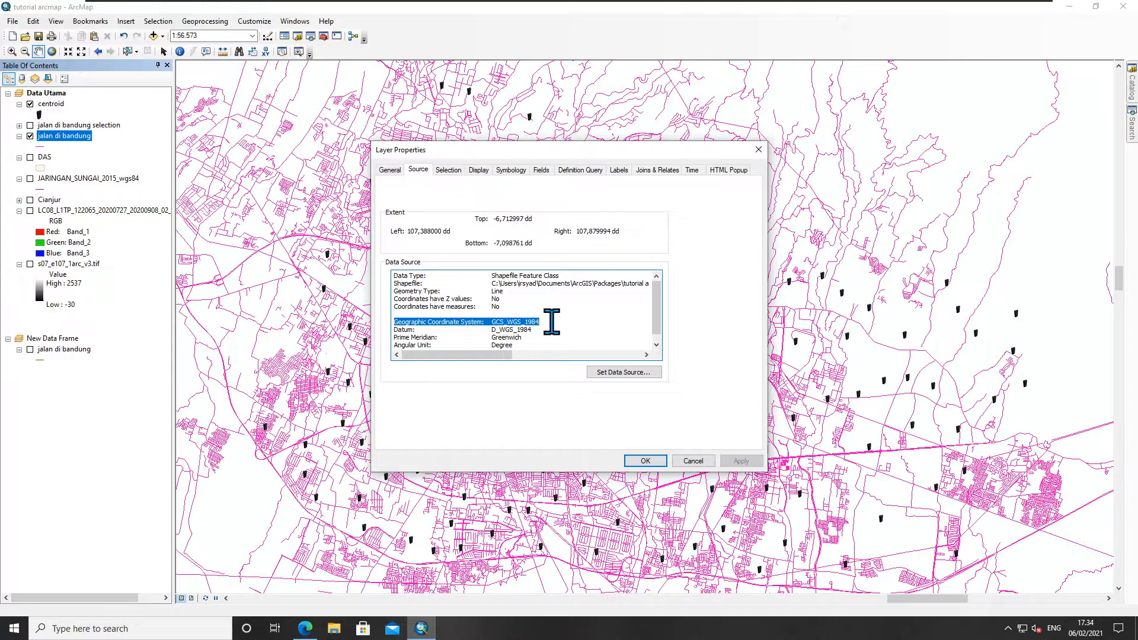
{"action": "left_click", "coordinate": [649, 462]}
Step: Check the geographic coordinate system of the DAS layer in its layer properties
{"action": "left_click", "coordinate": [43, 157]}
{"action": "right_click", "coordinate": [40, 158]}
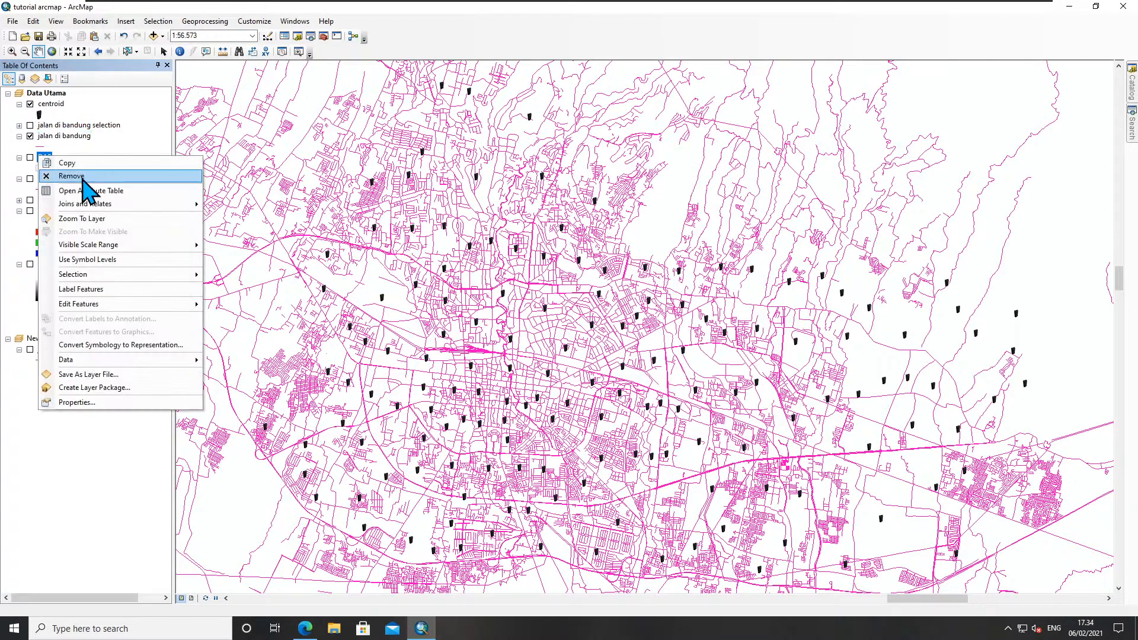
{"action": "left_click", "coordinate": [89, 404]}
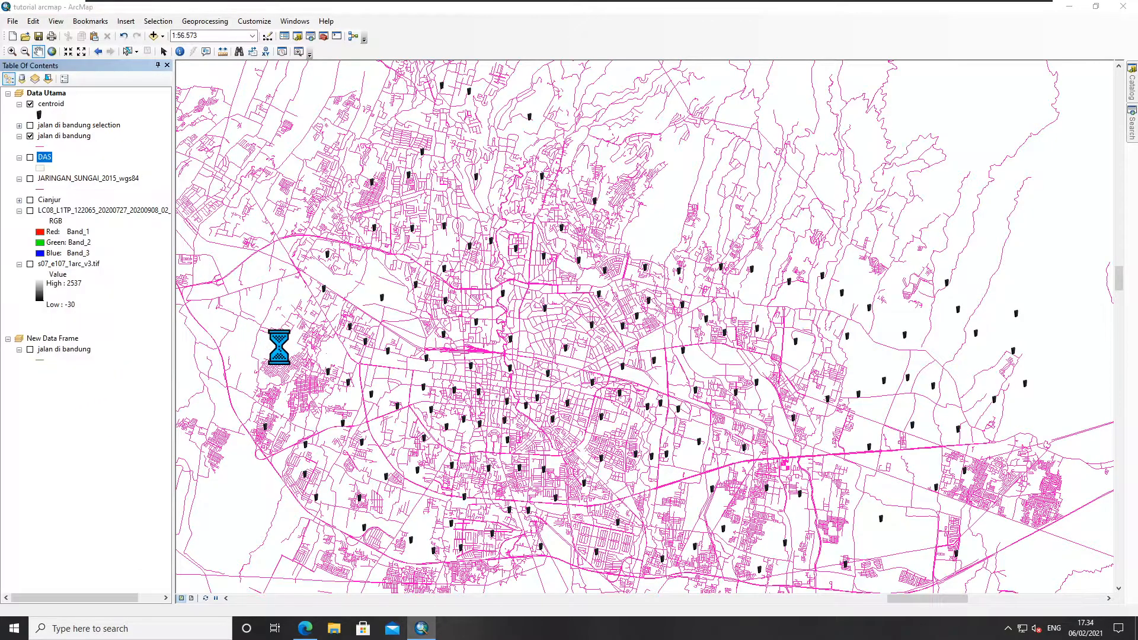
{"action": "left_click_drag", "start_coordinate": [394, 322], "coordinate": [540, 323]}
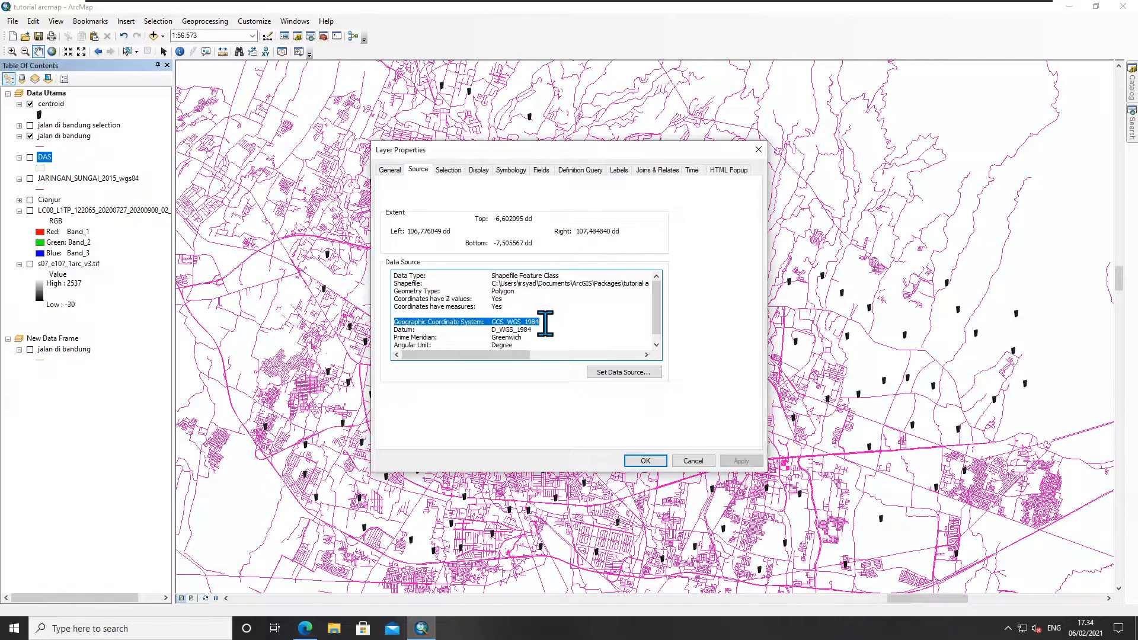
{"action": "left_click", "coordinate": [641, 461]}
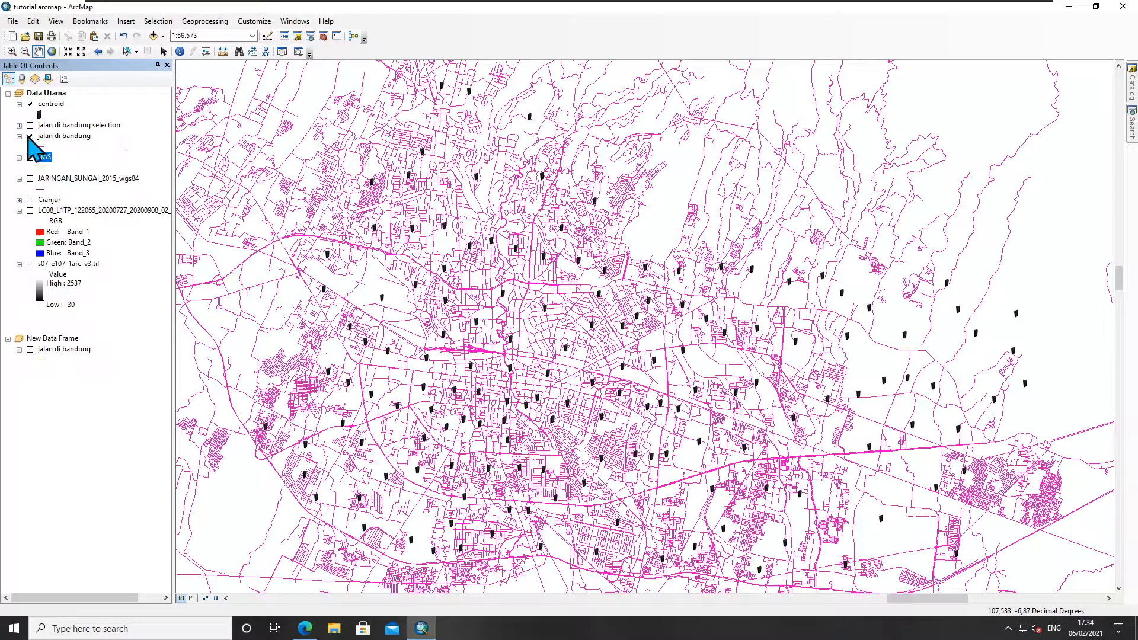
Step: Hide the jalan di bandung layer and check the data frame's current coordinate system
{"action": "left_click", "coordinate": [30, 136]}
{"action": "right_click", "coordinate": [221, 101]}
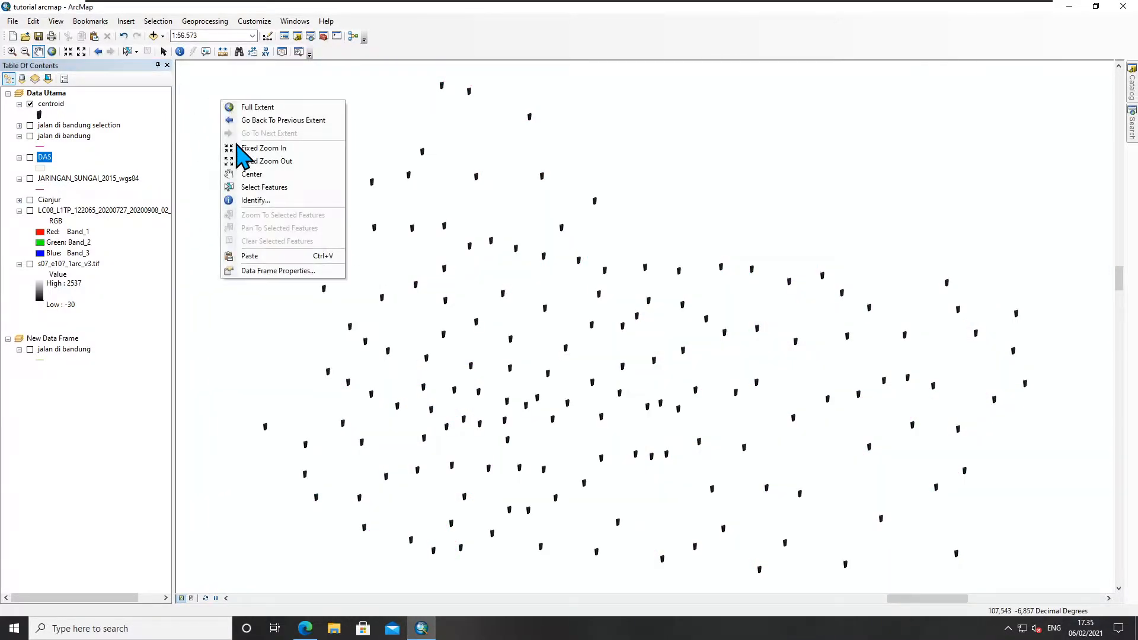
{"action": "left_click", "coordinate": [266, 271]}
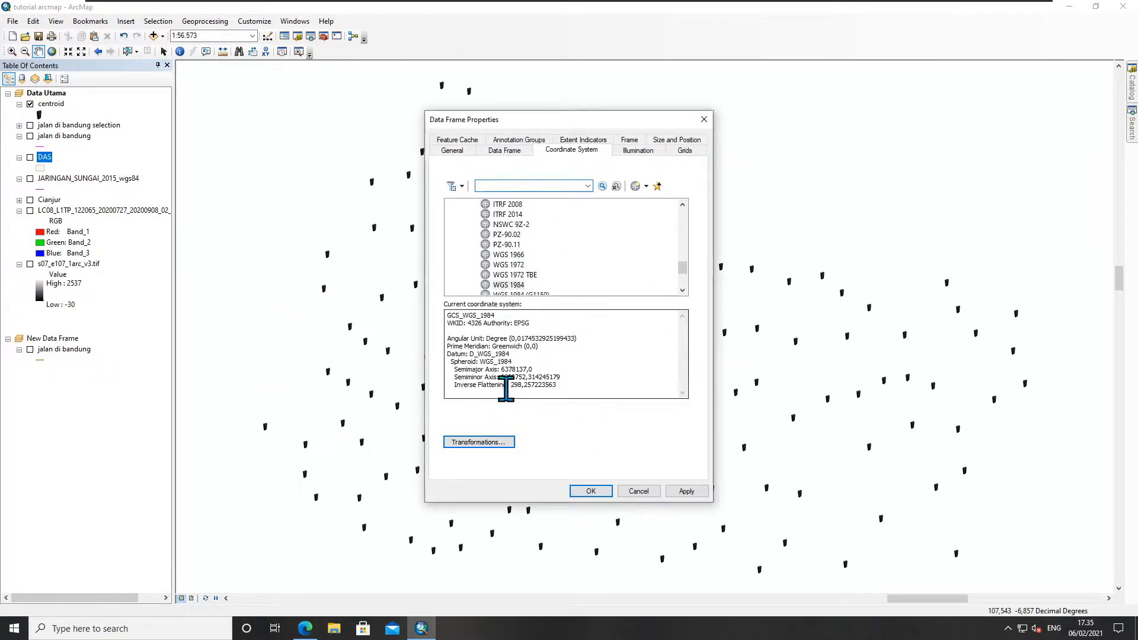
{"action": "left_click", "coordinate": [503, 285]}
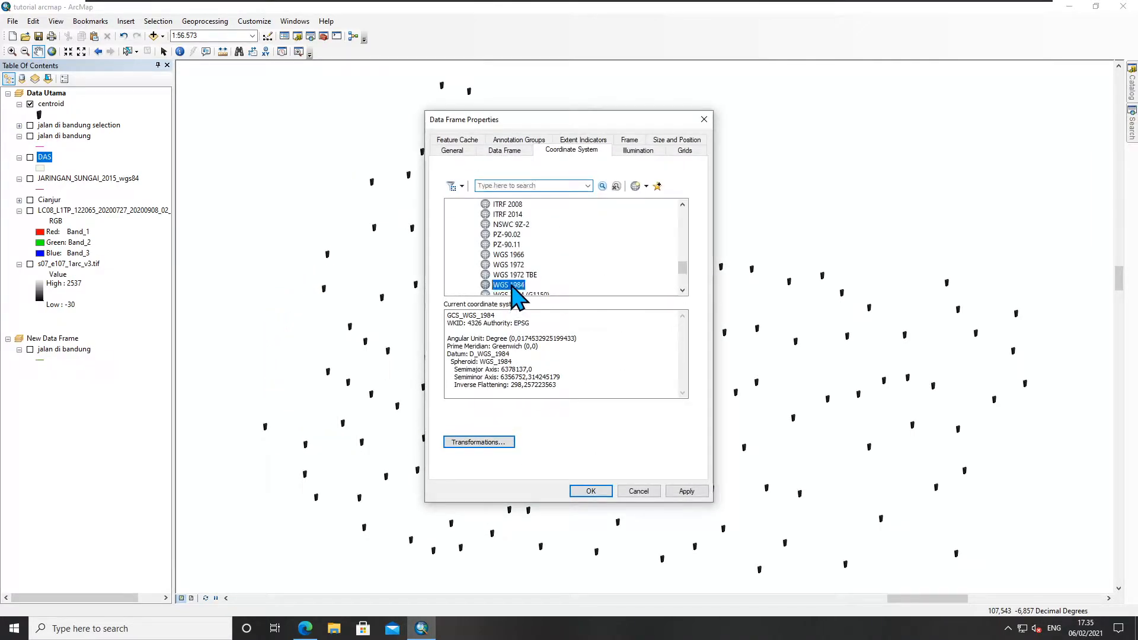
{"action": "double_click", "coordinate": [449, 316]}
Step: Set the data frame's coordinate system to the projected DGN 1995 UTM Zone 48S for Indonesia and accept it despite the differing data sources
{"action": "scroll", "coordinate": [546, 269], "scroll_direction": "up", "scroll_amount": 2}
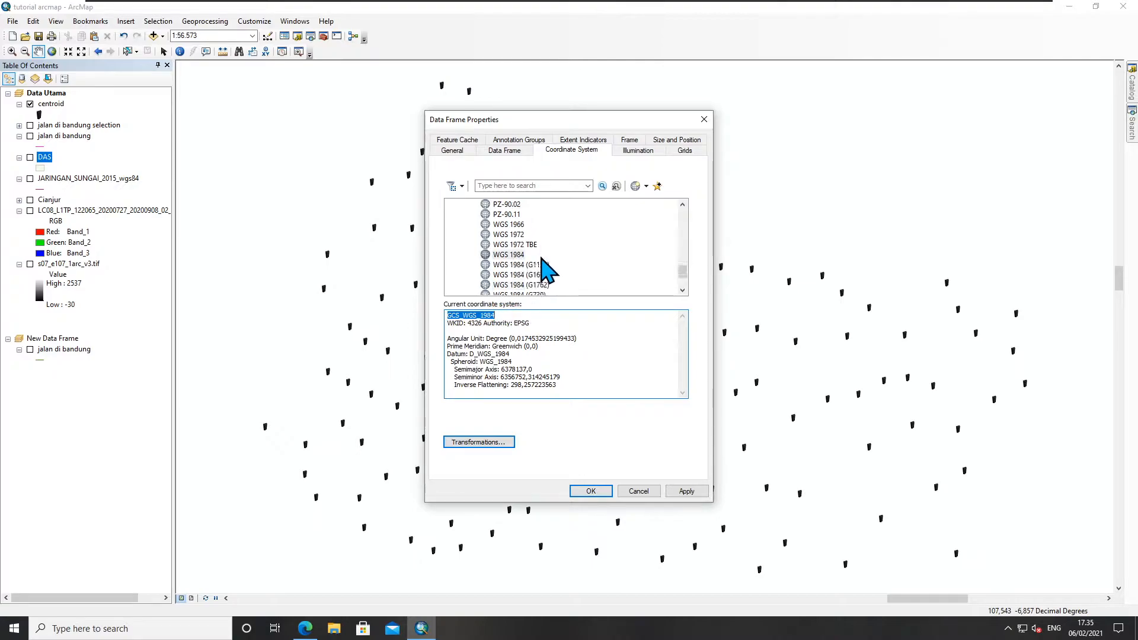
{"action": "scroll", "coordinate": [542, 263], "scroll_direction": "up", "scroll_amount": 10}
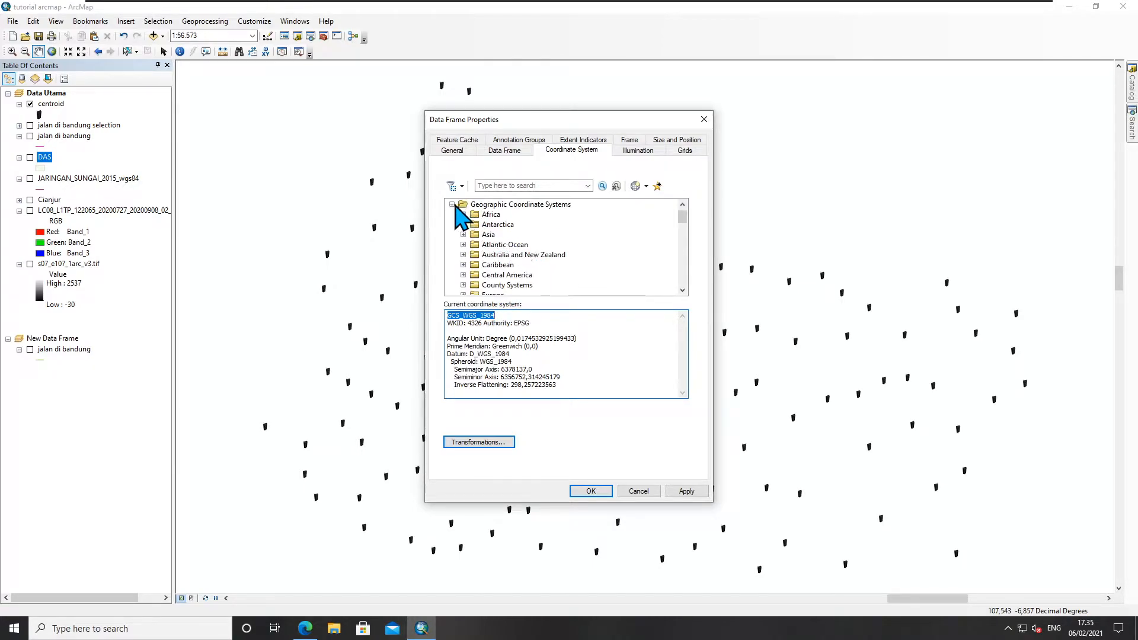
{"action": "left_click", "coordinate": [452, 214]}
{"action": "left_click", "coordinate": [452, 225]}
{"action": "scroll", "coordinate": [510, 252], "scroll_direction": "down", "scroll_amount": 2}
{"action": "left_click", "coordinate": [463, 259]}
{"action": "scroll", "coordinate": [548, 259], "scroll_direction": "down", "scroll_amount": 2}
{"action": "scroll", "coordinate": [482, 264], "scroll_direction": "up", "scroll_amount": 2}
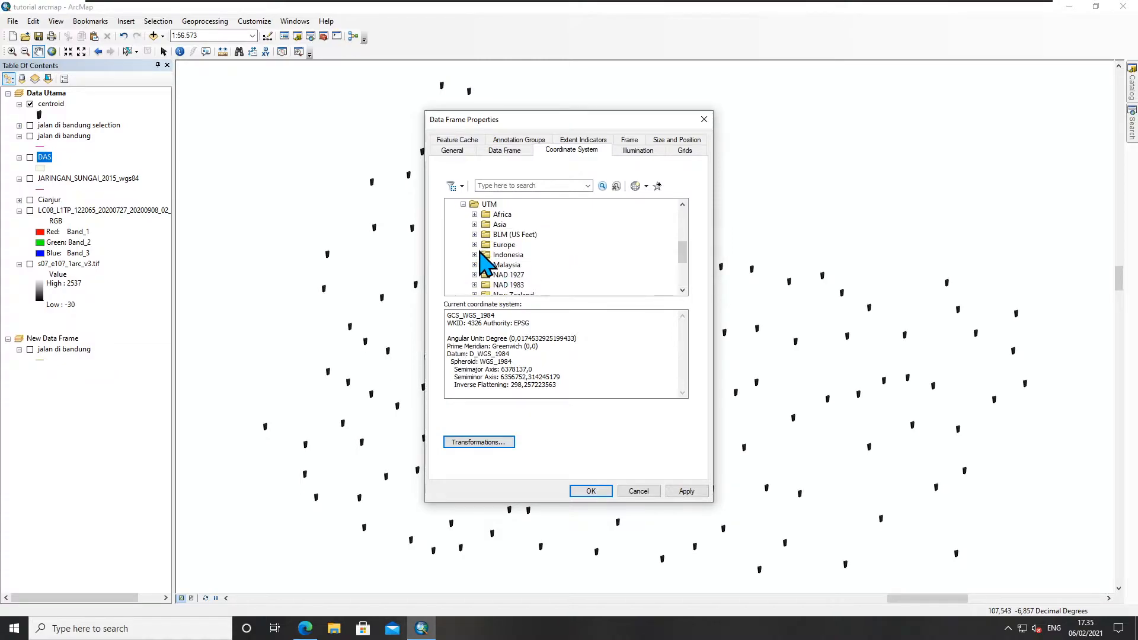
{"action": "left_click", "coordinate": [477, 255]}
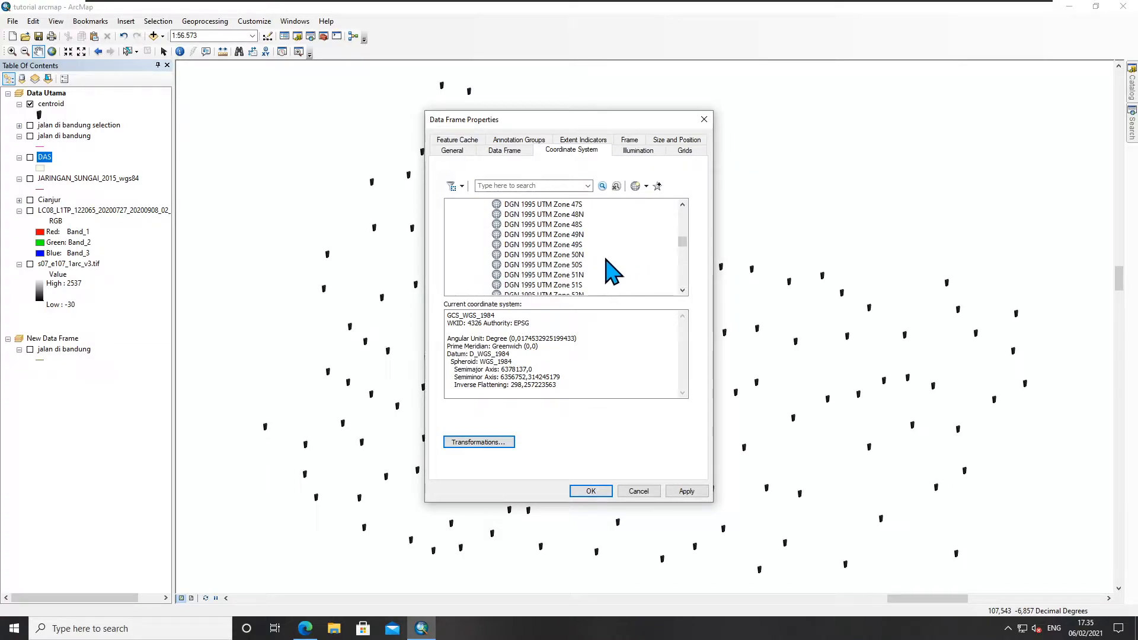
{"action": "left_click", "coordinate": [563, 225]}
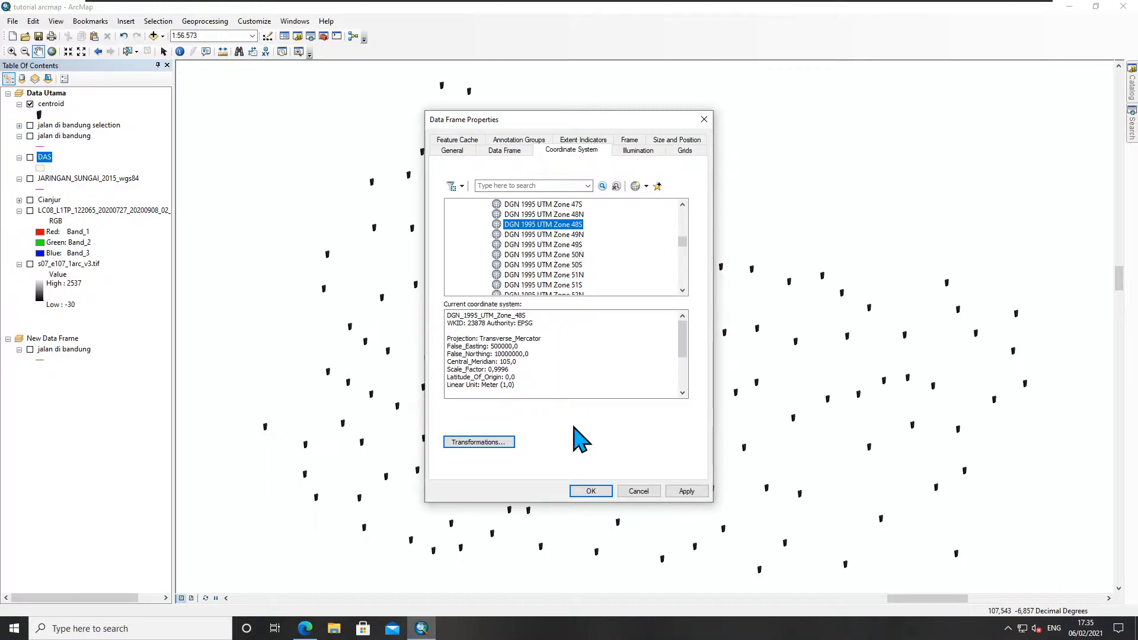
{"action": "left_click", "coordinate": [591, 492]}
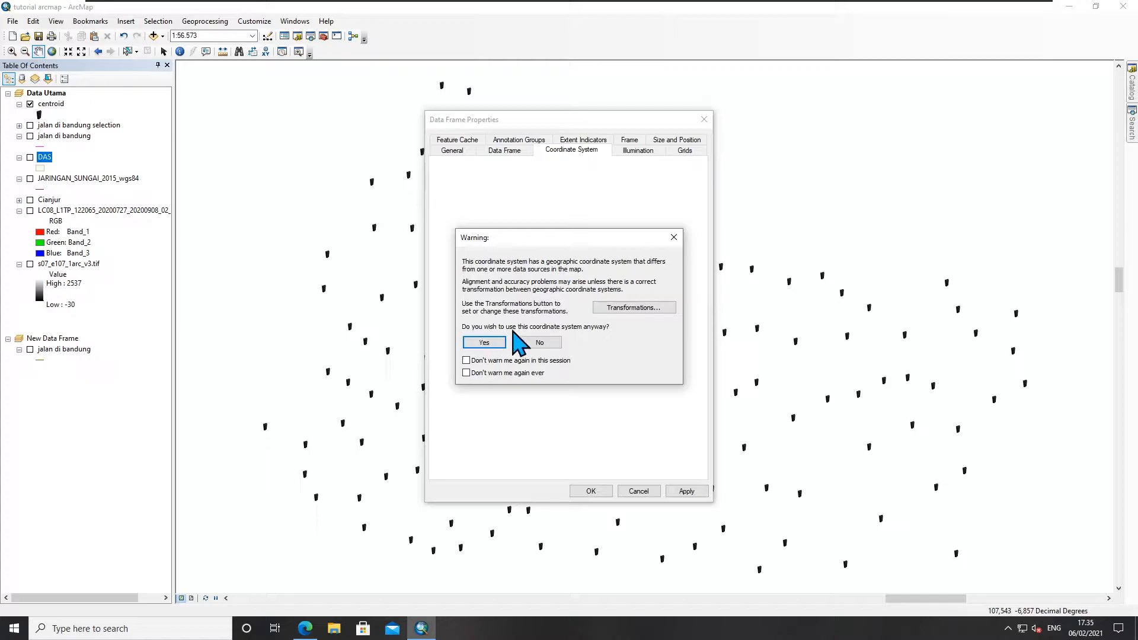
{"action": "left_click", "coordinate": [490, 344]}
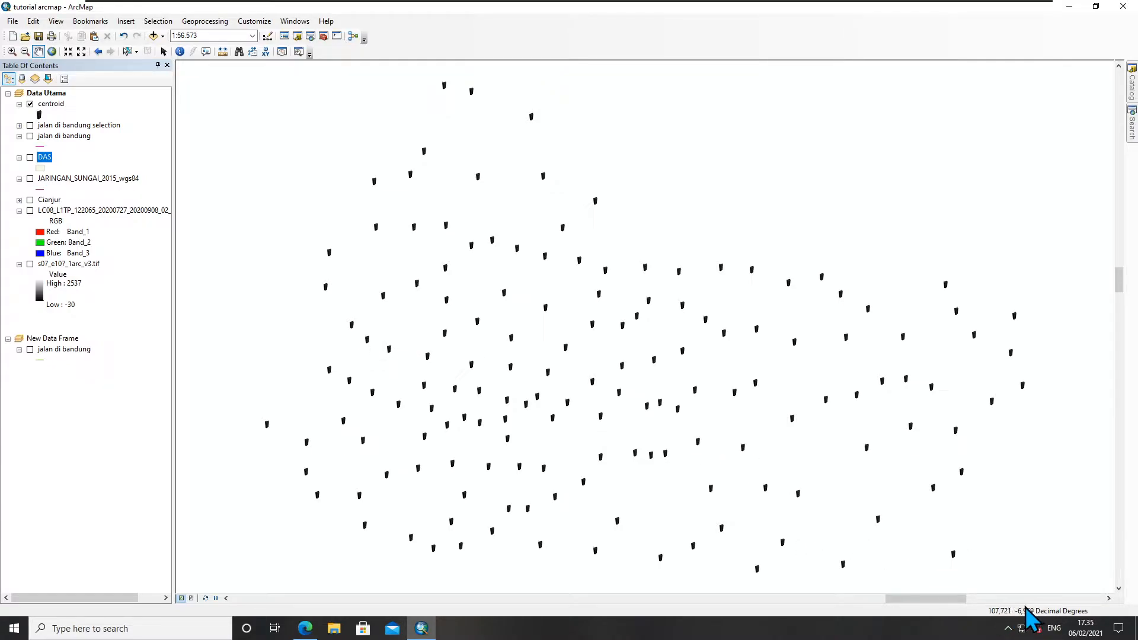
Step: Check the linear unit of the data frame's projected coordinate system, leaving its properties without changes
{"action": "right_click", "coordinate": [238, 154]}
{"action": "left_click", "coordinate": [268, 325]}
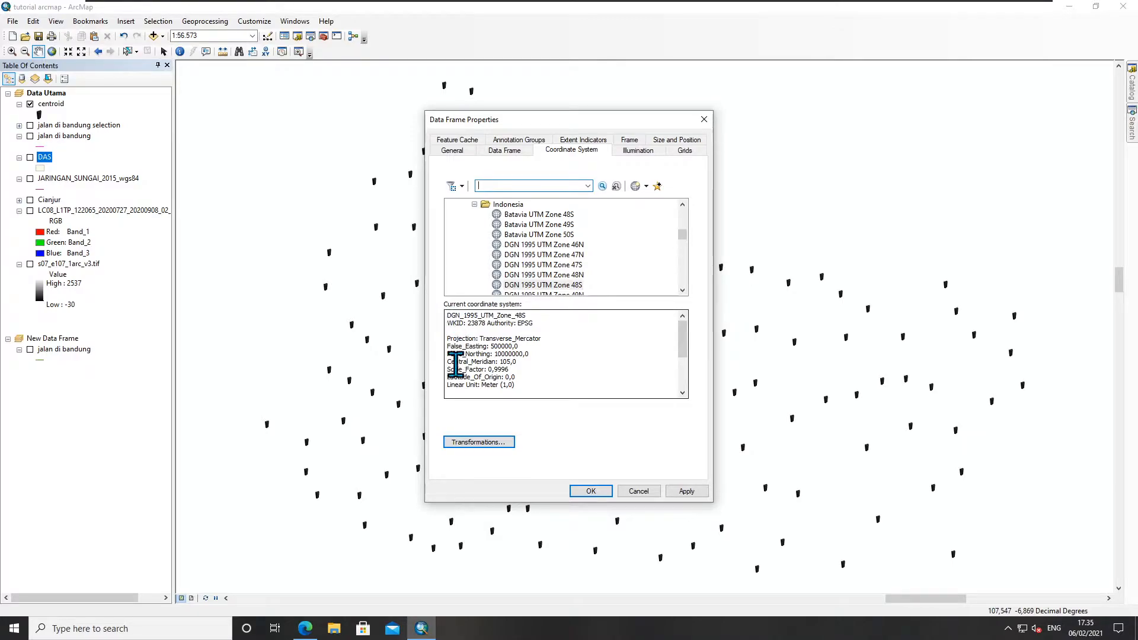
{"action": "scroll", "coordinate": [535, 389], "scroll_direction": "down", "scroll_amount": 1}
{"action": "left_click", "coordinate": [524, 366]}
{"action": "left_click_drag", "start_coordinate": [523, 366], "coordinate": [447, 363]}
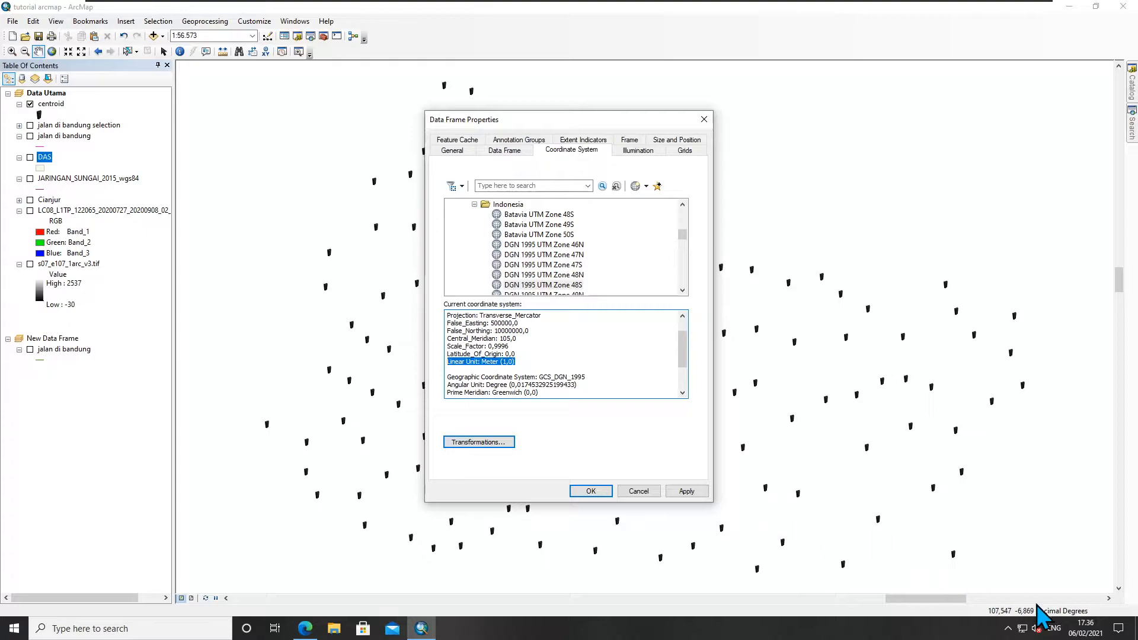
{"action": "left_click", "coordinate": [649, 491]}
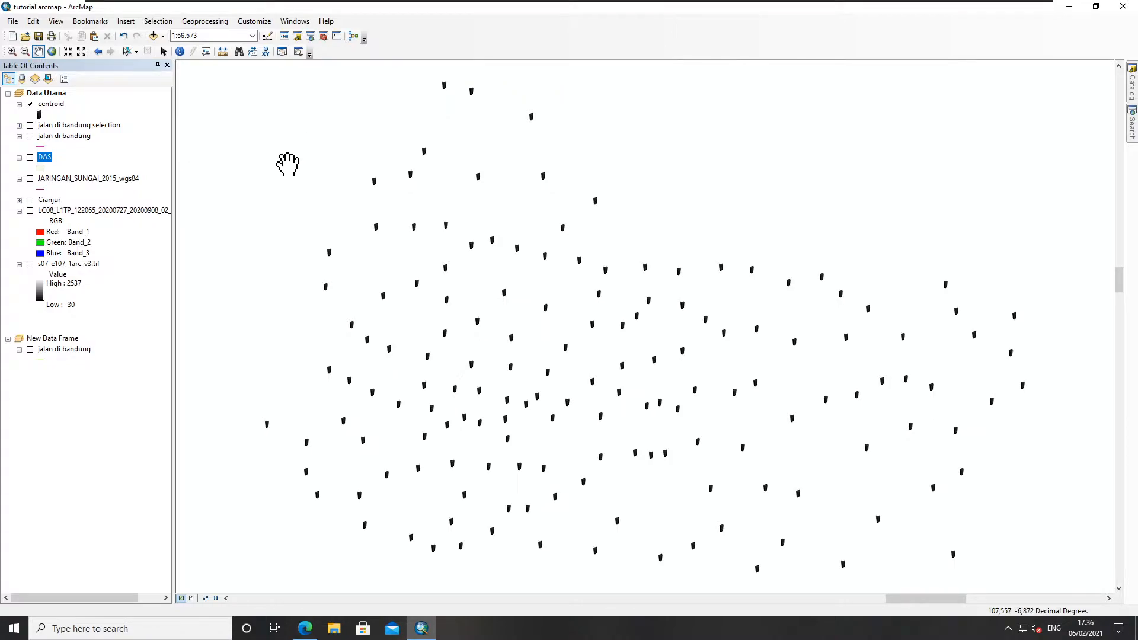
Step: Set the data frame's coordinate system to the geographic World system WGS 1984
{"action": "right_click", "coordinate": [322, 167]}
{"action": "left_click", "coordinate": [381, 335]}
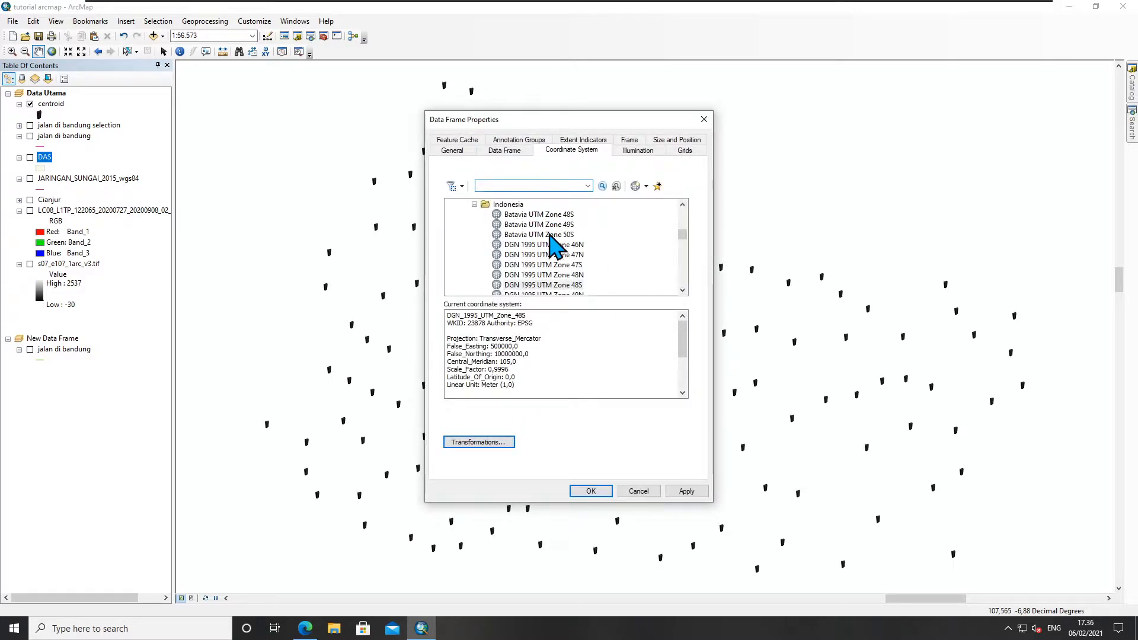
{"action": "scroll", "coordinate": [469, 279], "scroll_direction": "up", "scroll_amount": 3}
{"action": "left_click", "coordinate": [452, 225]}
{"action": "left_click", "coordinate": [452, 214]}
{"action": "scroll", "coordinate": [474, 280], "scroll_direction": "down", "scroll_amount": 3}
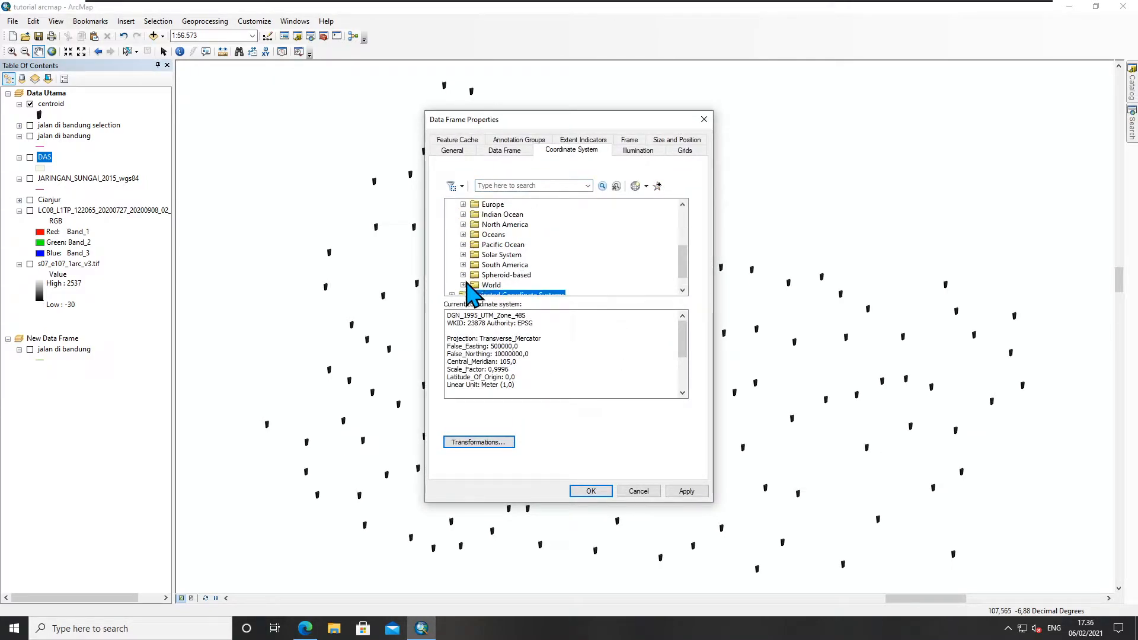
{"action": "left_click", "coordinate": [463, 282]}
{"action": "scroll", "coordinate": [520, 279], "scroll_direction": "down", "scroll_amount": 6}
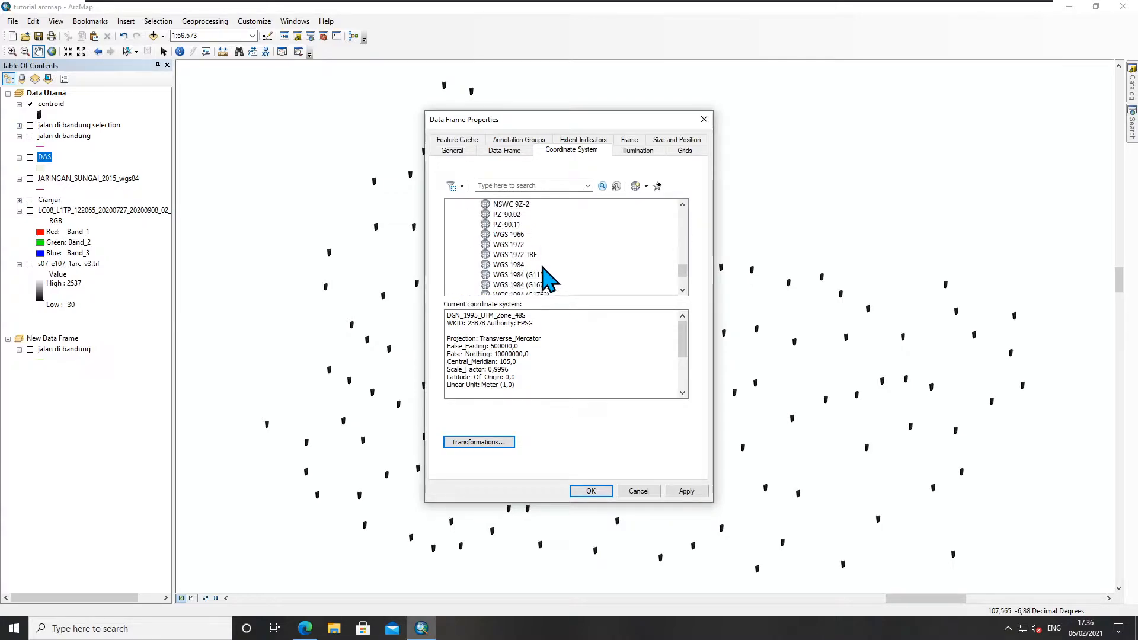
{"action": "left_click", "coordinate": [487, 265]}
{"action": "left_click", "coordinate": [596, 493]}
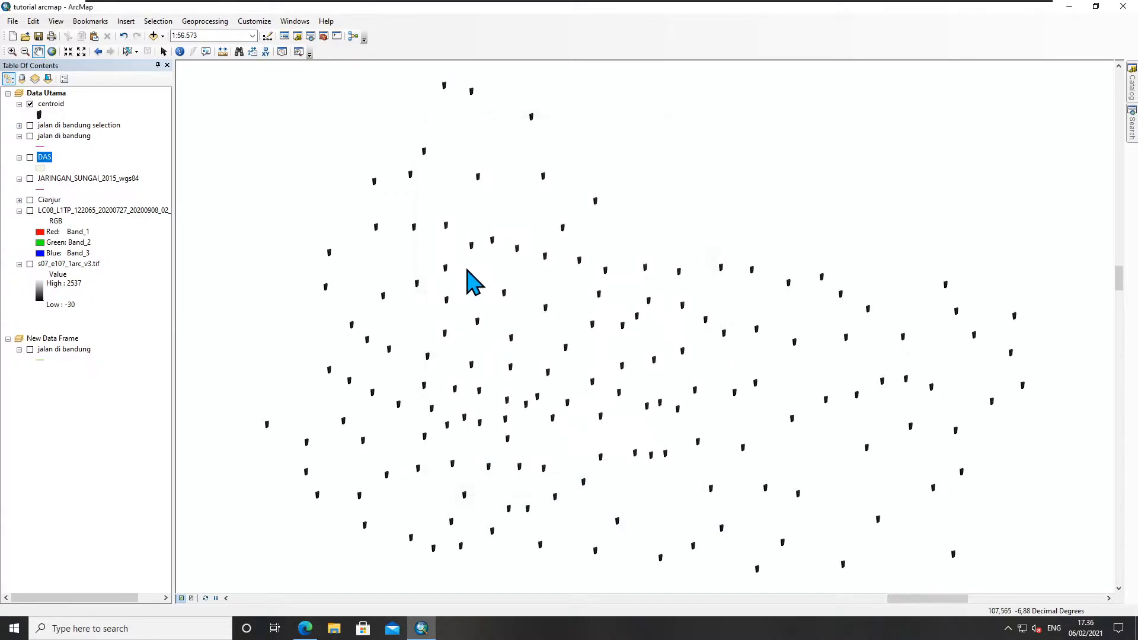
Step: Open ArcToolbox, expand Projections and Transformations under Data Management Tools, and view the Project tool before closing it
{"action": "left_click", "coordinate": [323, 36]}
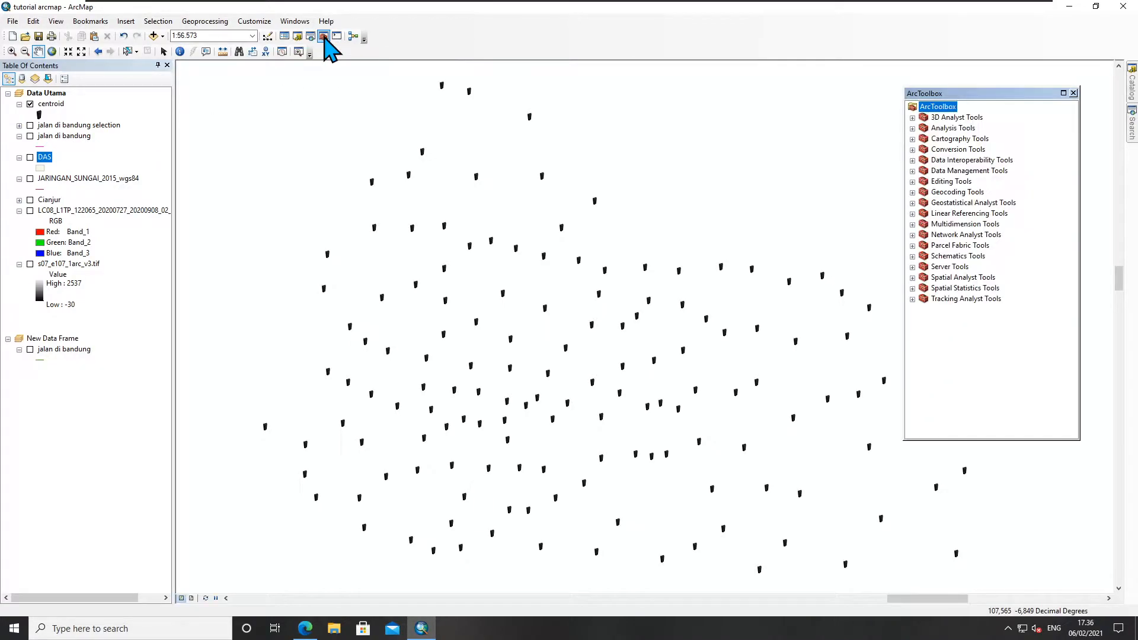
{"action": "left_click_drag", "start_coordinate": [964, 103], "coordinate": [714, 102]}
{"action": "left_click", "coordinate": [664, 171]}
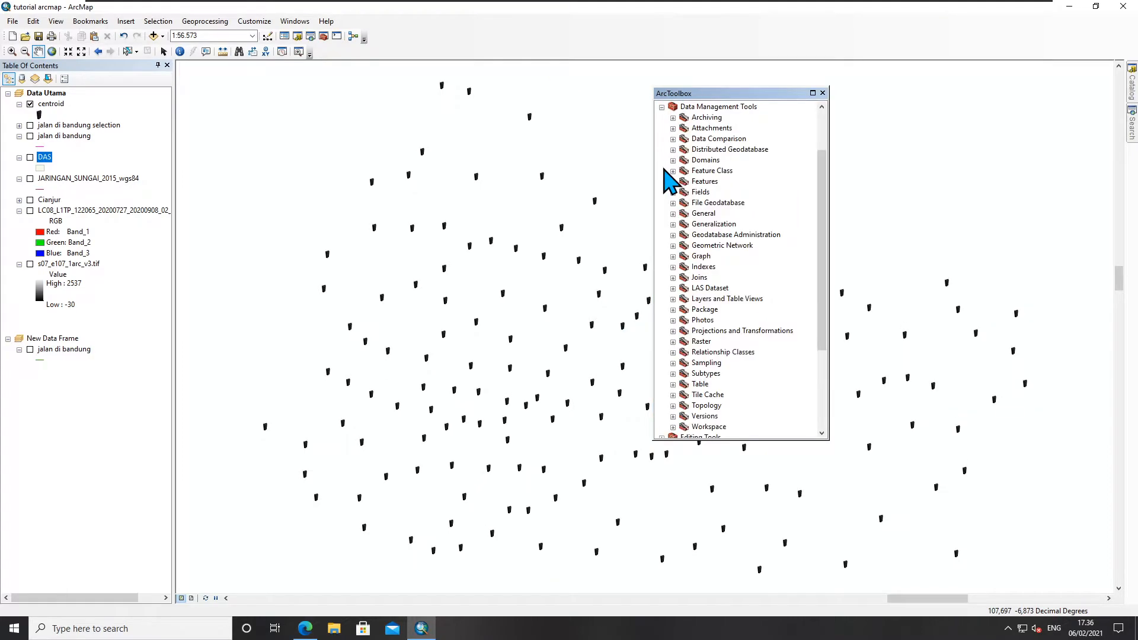
{"action": "left_click", "coordinate": [674, 331]}
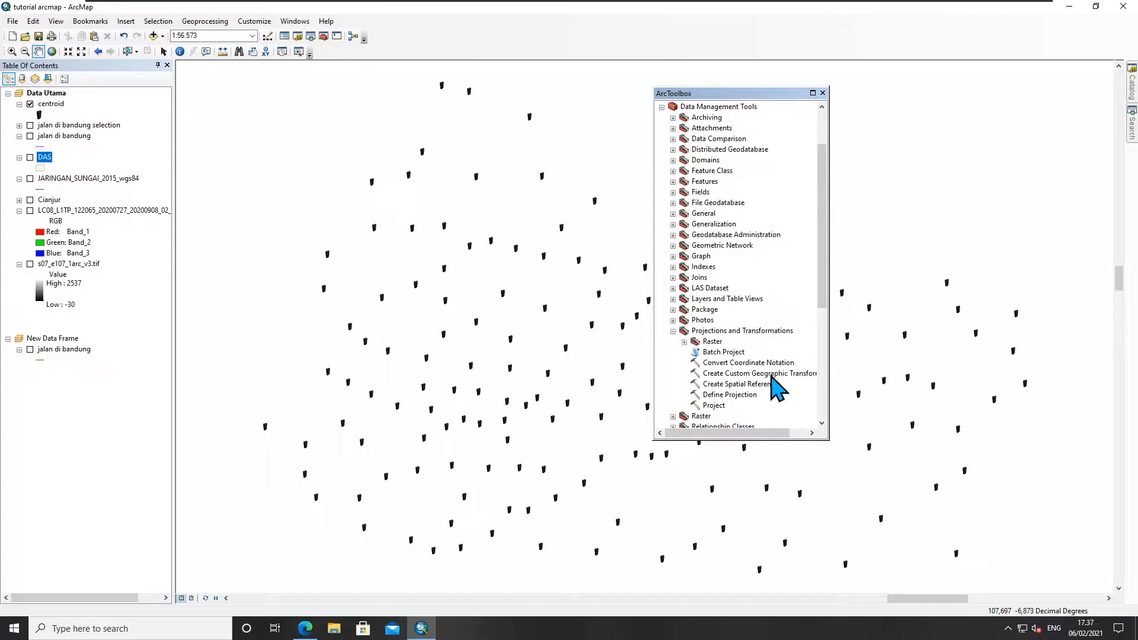
{"action": "double_click", "coordinate": [714, 406]}
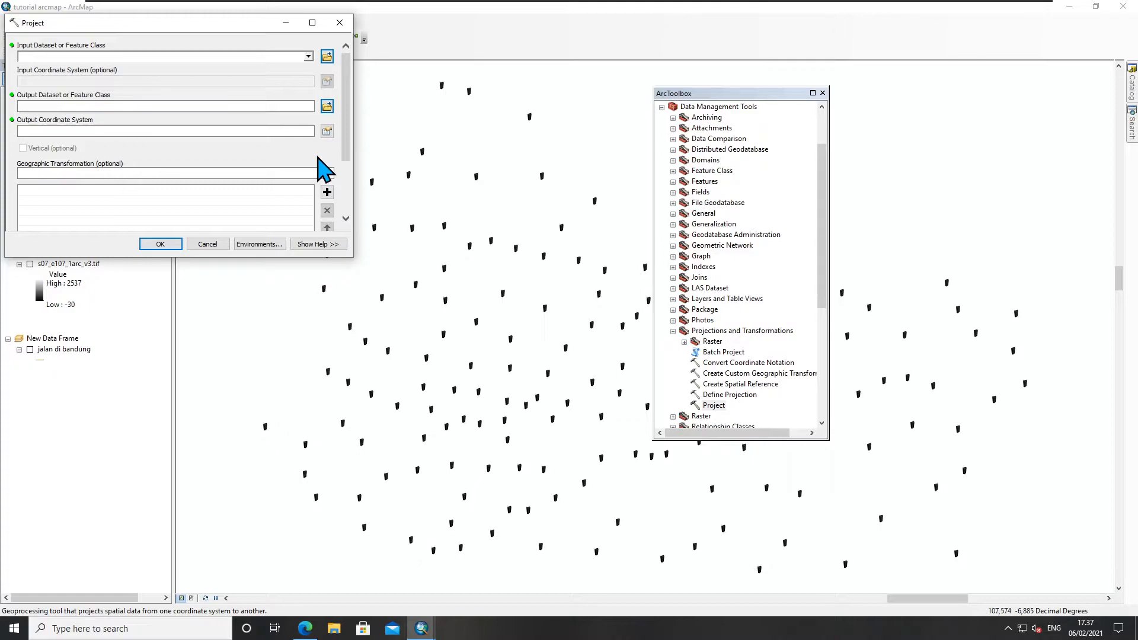
{"action": "left_click", "coordinate": [340, 23]}
Step: Check the centroid layer's spatial reference in the Define Projection tool, and leave the tool without running it
{"action": "double_click", "coordinate": [729, 394]}
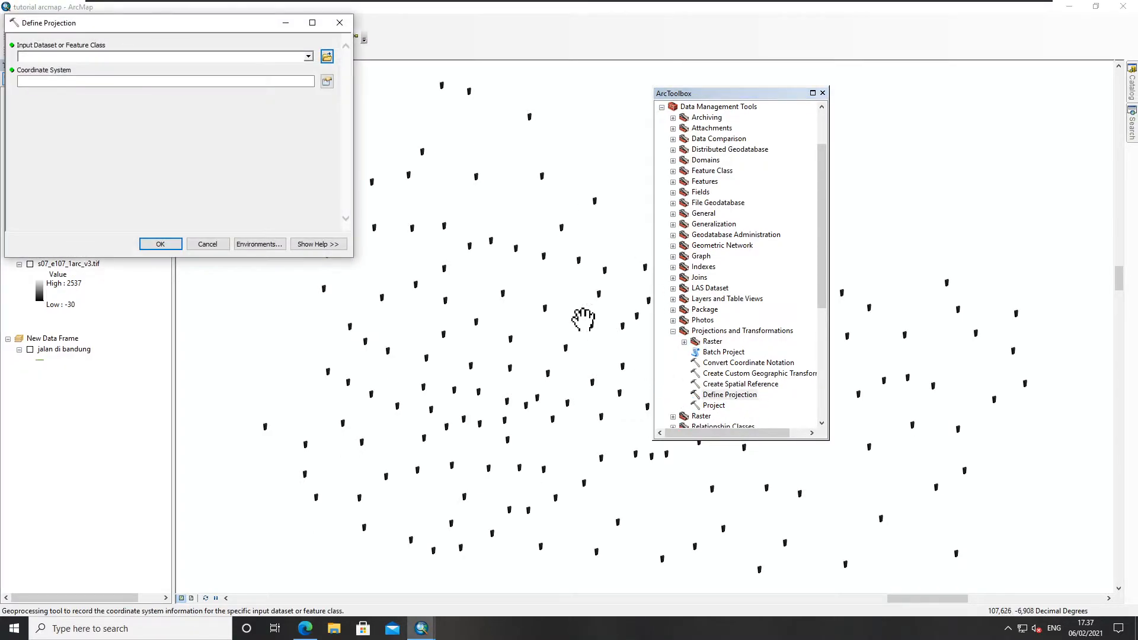
{"action": "left_click", "coordinate": [308, 56]}
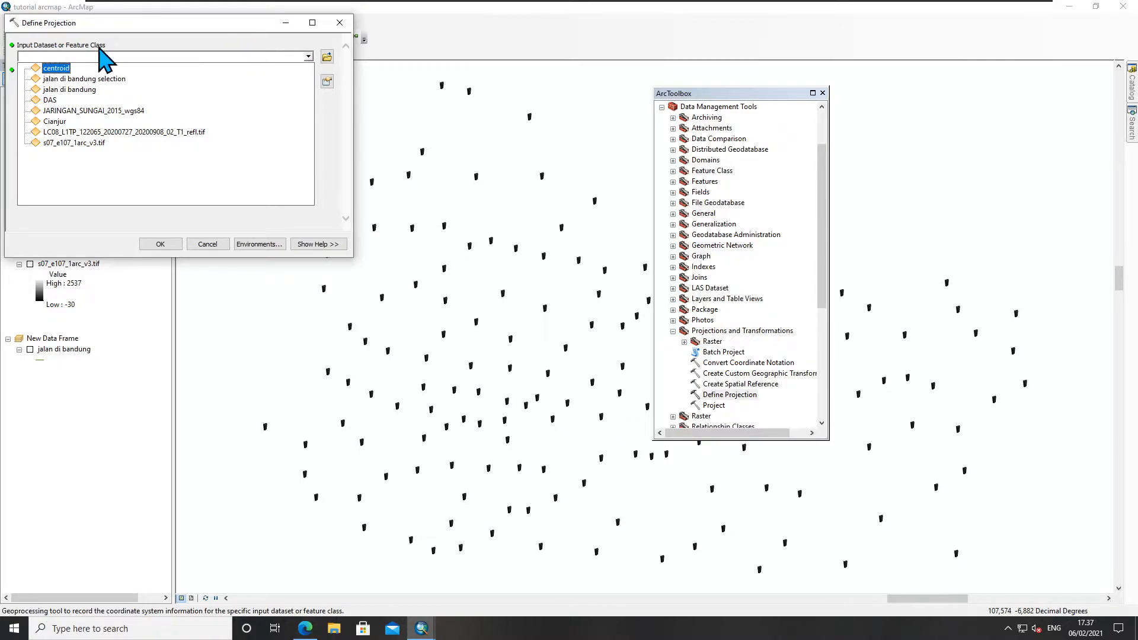
{"action": "left_click", "coordinate": [88, 69]}
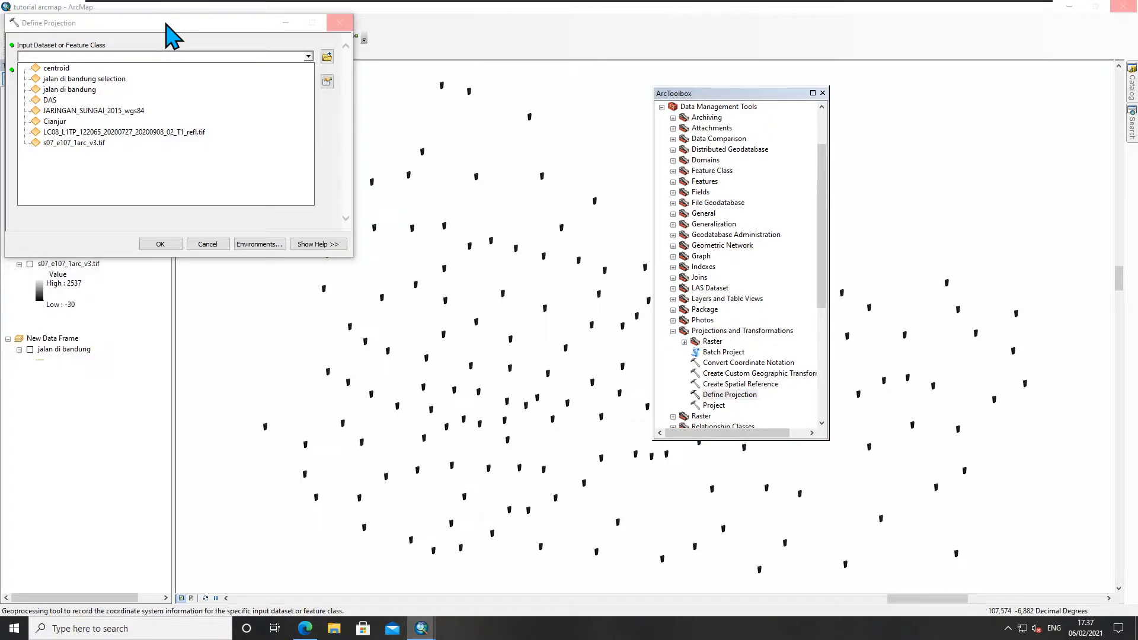
{"action": "left_click", "coordinate": [86, 68]}
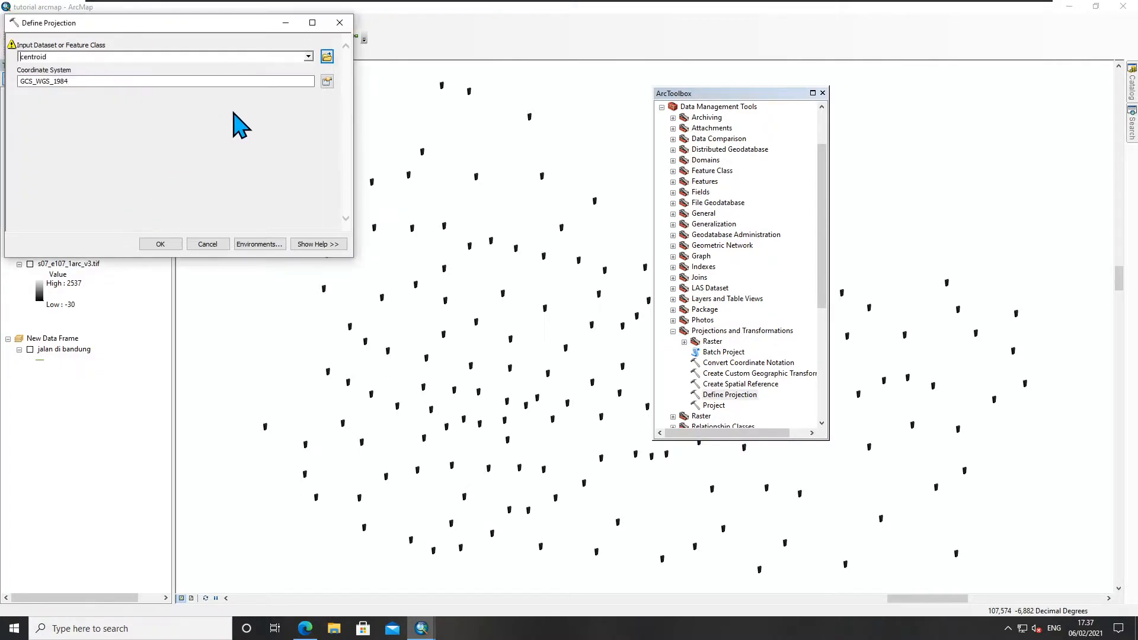
{"action": "left_click", "coordinate": [327, 81]}
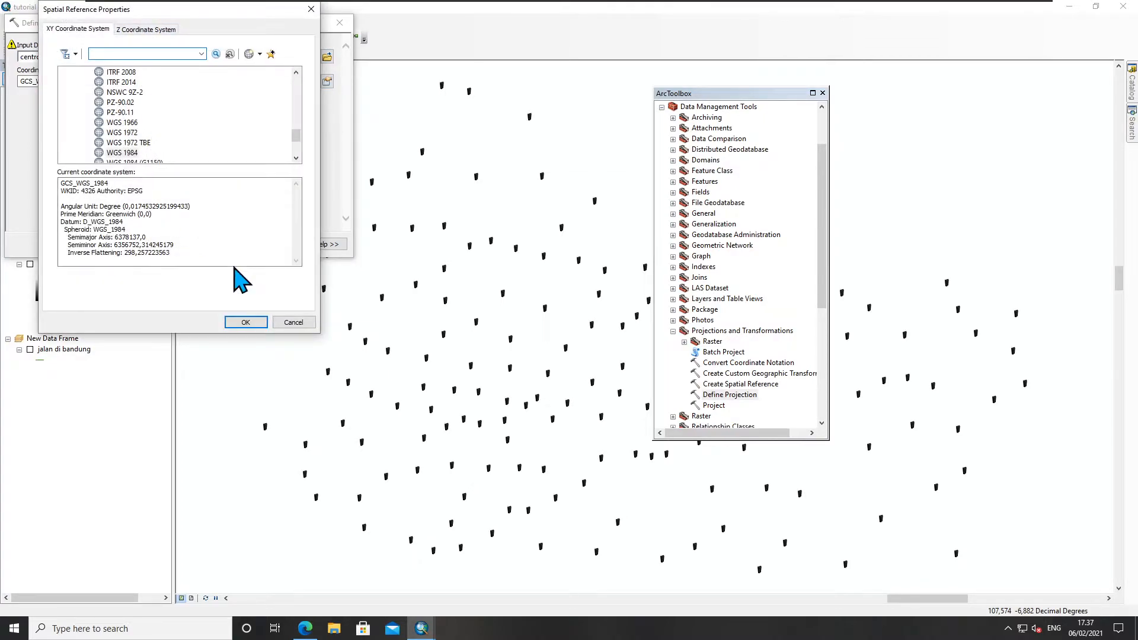
{"action": "left_click", "coordinate": [287, 323]}
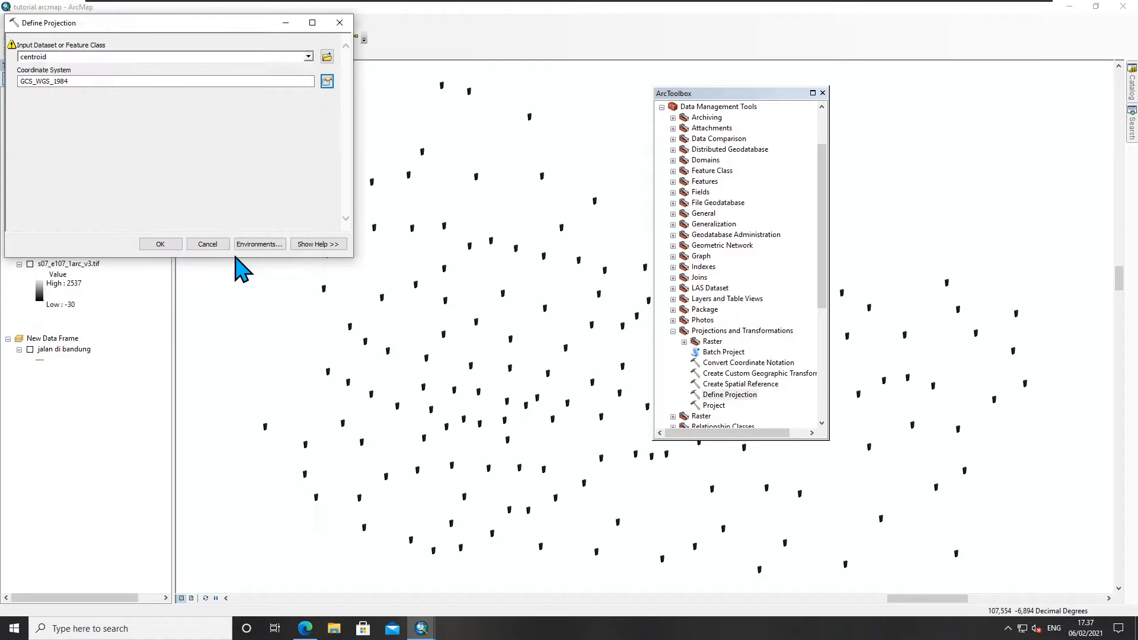
{"action": "left_click", "coordinate": [208, 244]}
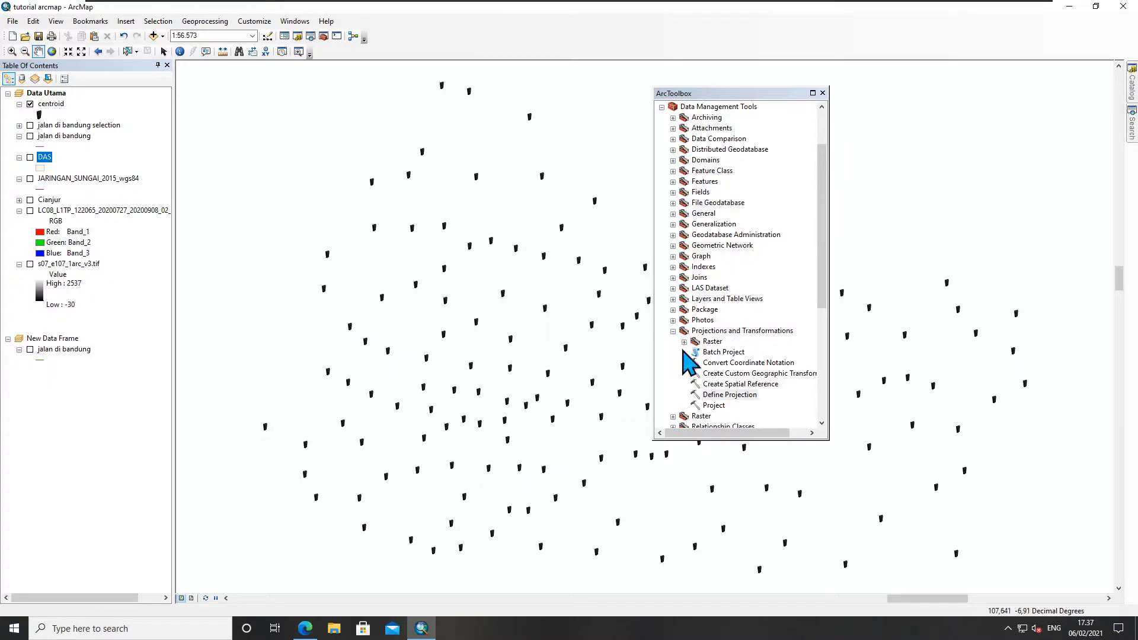
Step: Set up the Project tool with jalan di bandung as input and jalandibandung_Albers as output name, and open the output coordinate system selection
{"action": "double_click", "coordinate": [710, 407]}
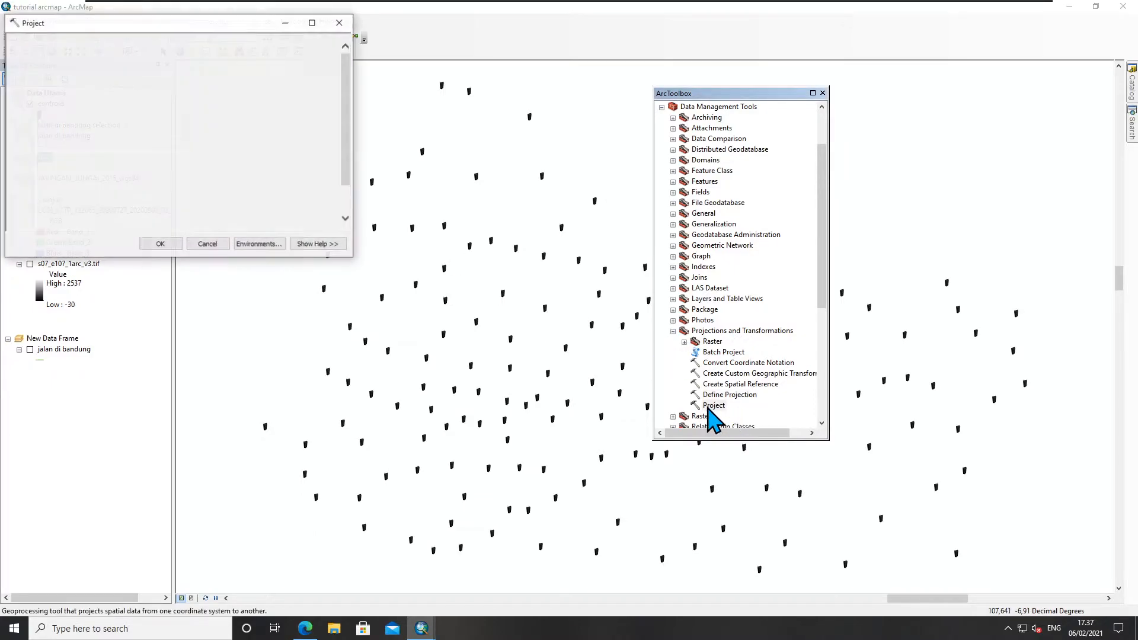
{"action": "left_click_drag", "start_coordinate": [242, 23], "coordinate": [477, 171]}
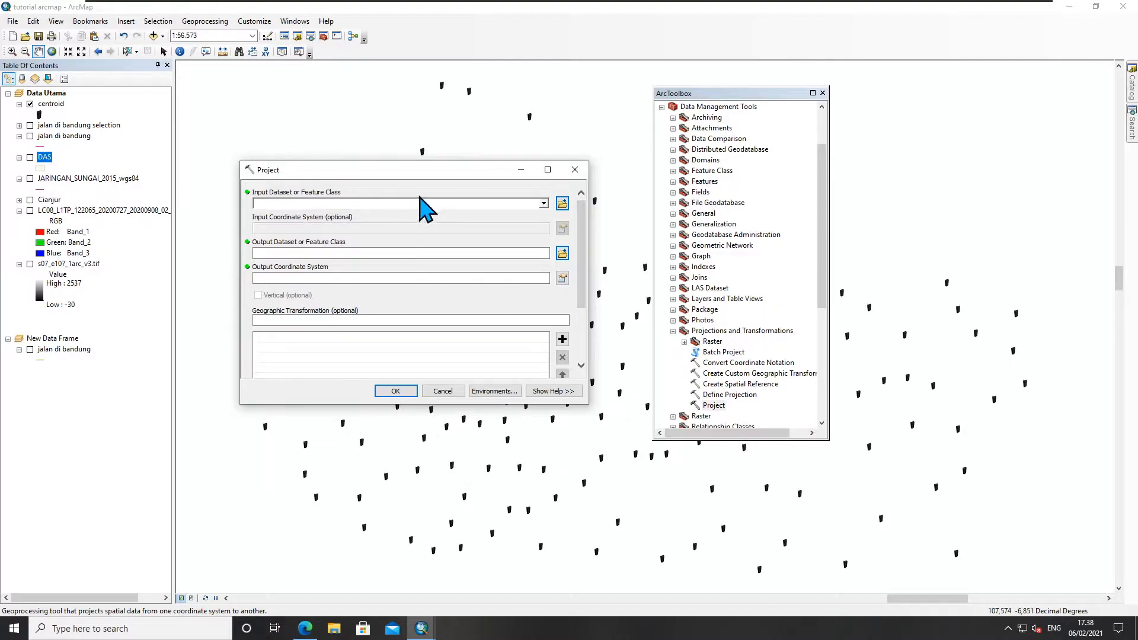
{"action": "left_click", "coordinate": [543, 204]}
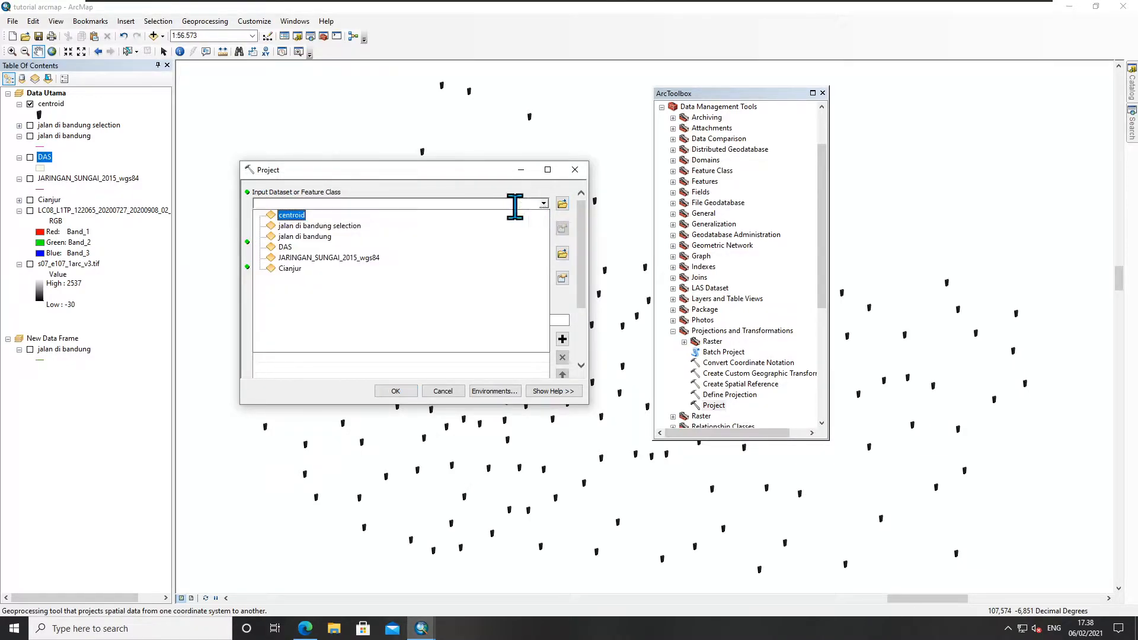
{"action": "left_click", "coordinate": [309, 236]}
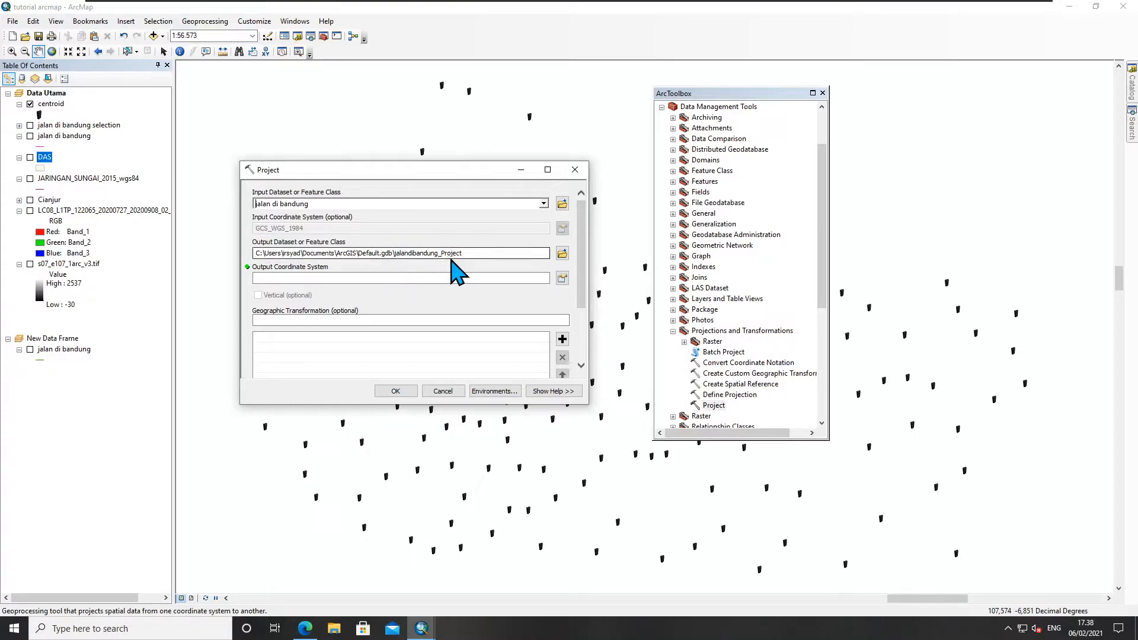
{"action": "left_click", "coordinate": [478, 254]}
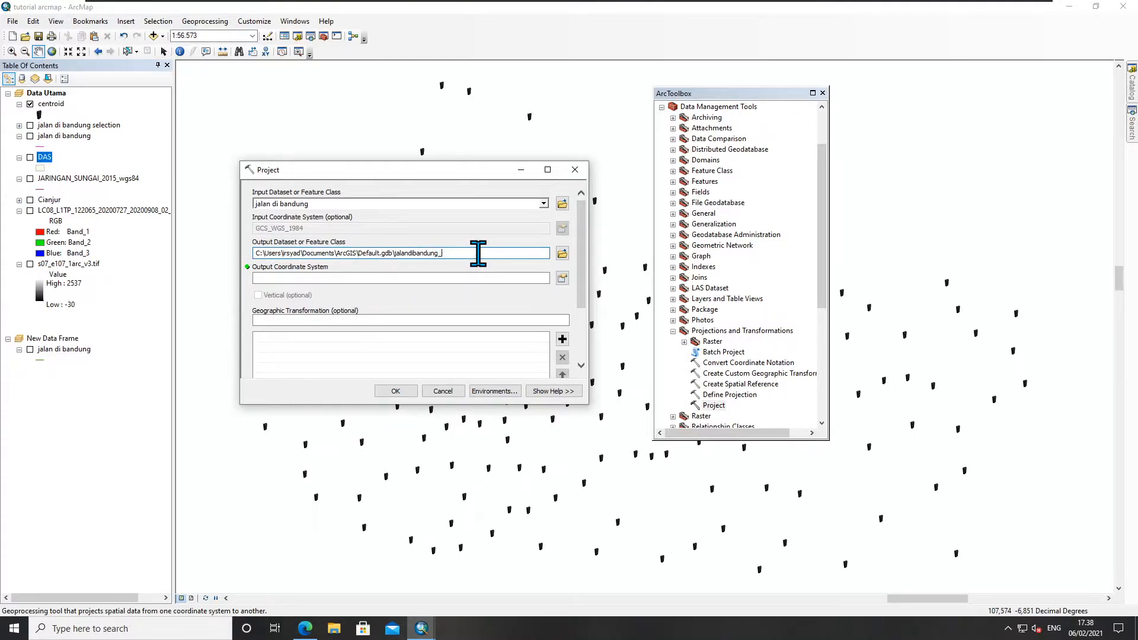
{"action": "type", "text": "Albers"}
{"action": "left_click", "coordinate": [562, 278]}
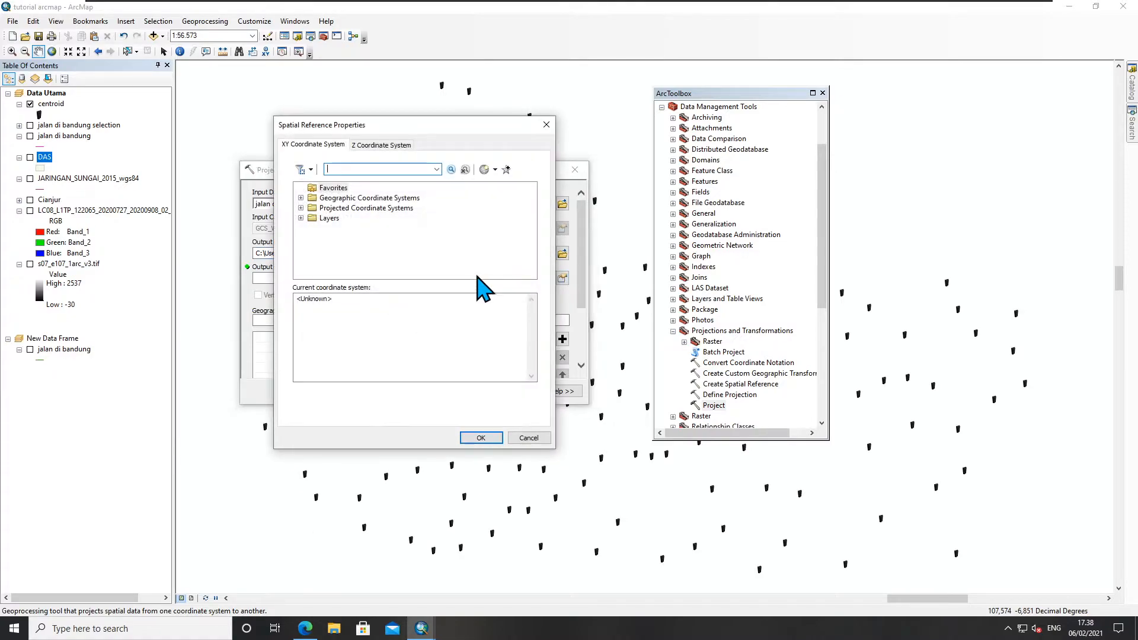
Step: Search the projected coordinate systems for albers and select the continental Asia South Albers Equal Area Conic
{"action": "double_click", "coordinate": [311, 209]}
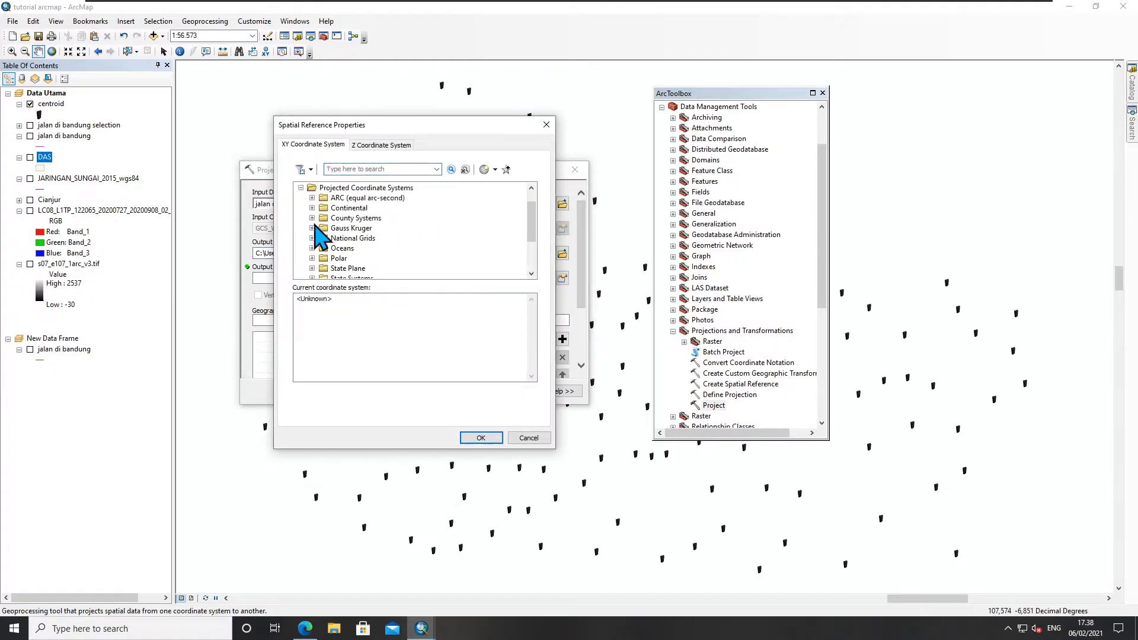
{"action": "scroll", "coordinate": [368, 214], "scroll_direction": "down", "scroll_amount": 2}
{"action": "scroll", "coordinate": [403, 227], "scroll_direction": "up", "scroll_amount": 1}
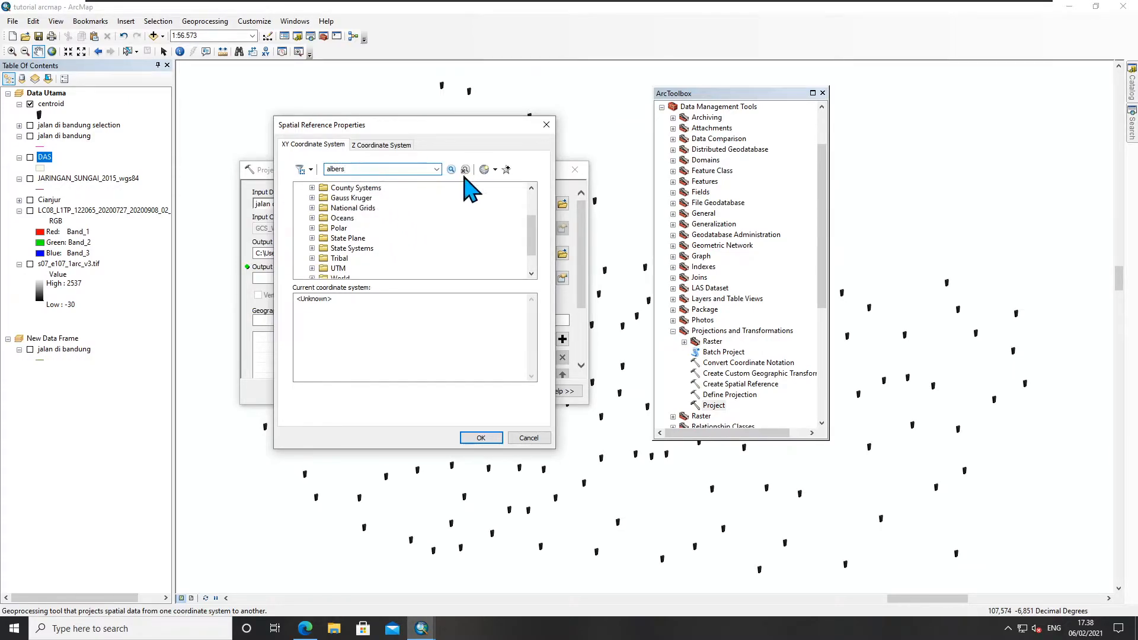
{"action": "left_click", "coordinate": [453, 171]}
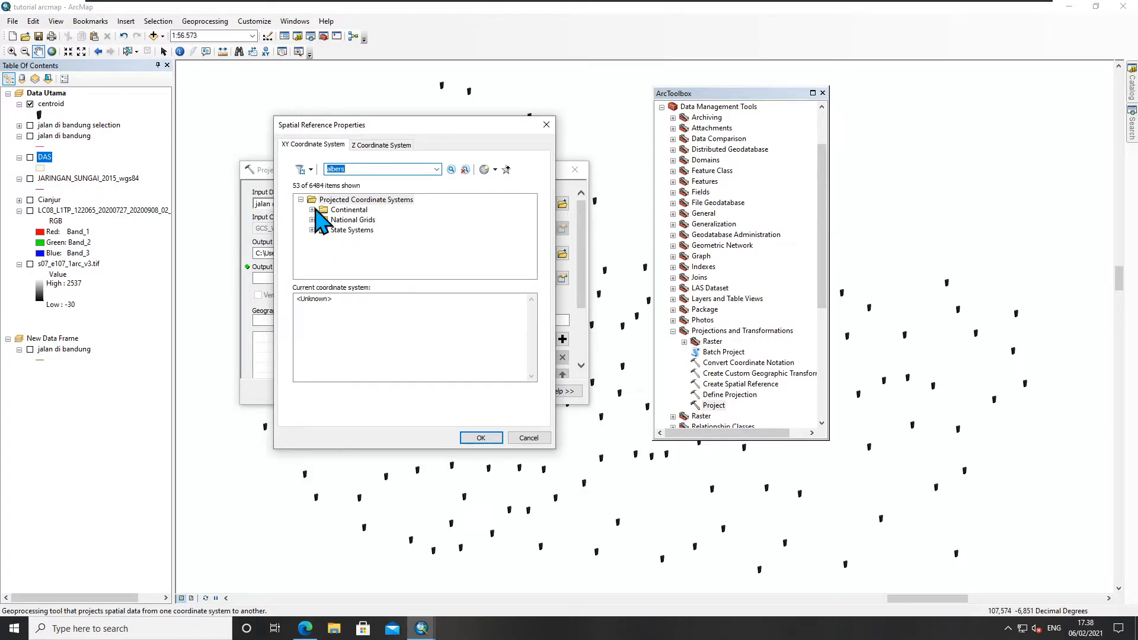
{"action": "left_click", "coordinate": [313, 210]}
{"action": "left_click", "coordinate": [323, 230]}
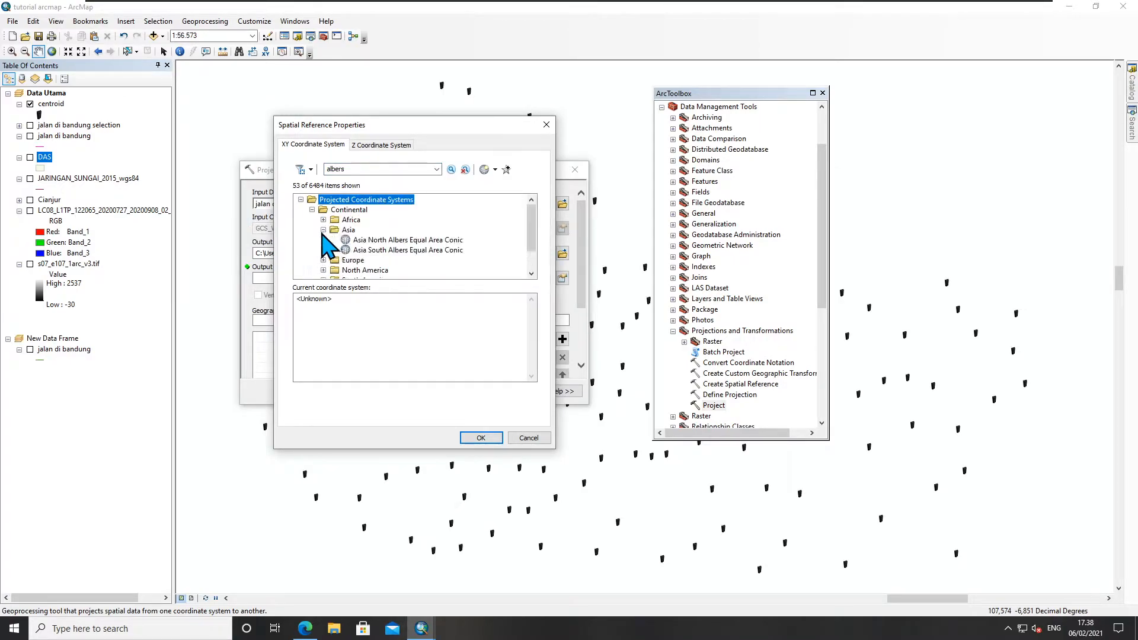
{"action": "left_click", "coordinate": [418, 250]}
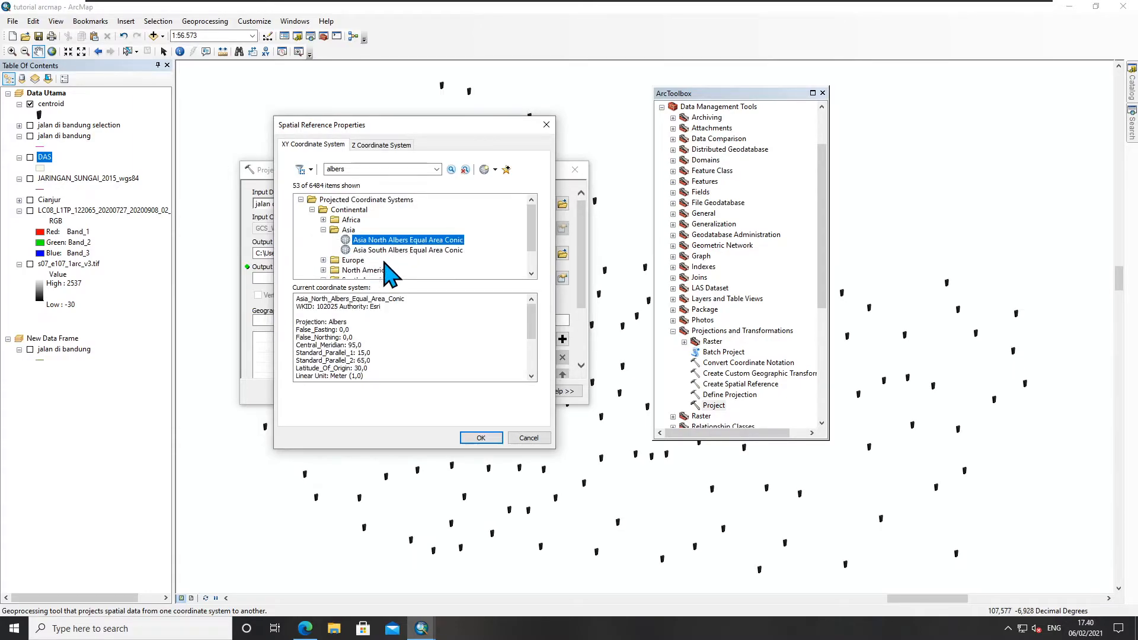
{"action": "left_click", "coordinate": [391, 250]}
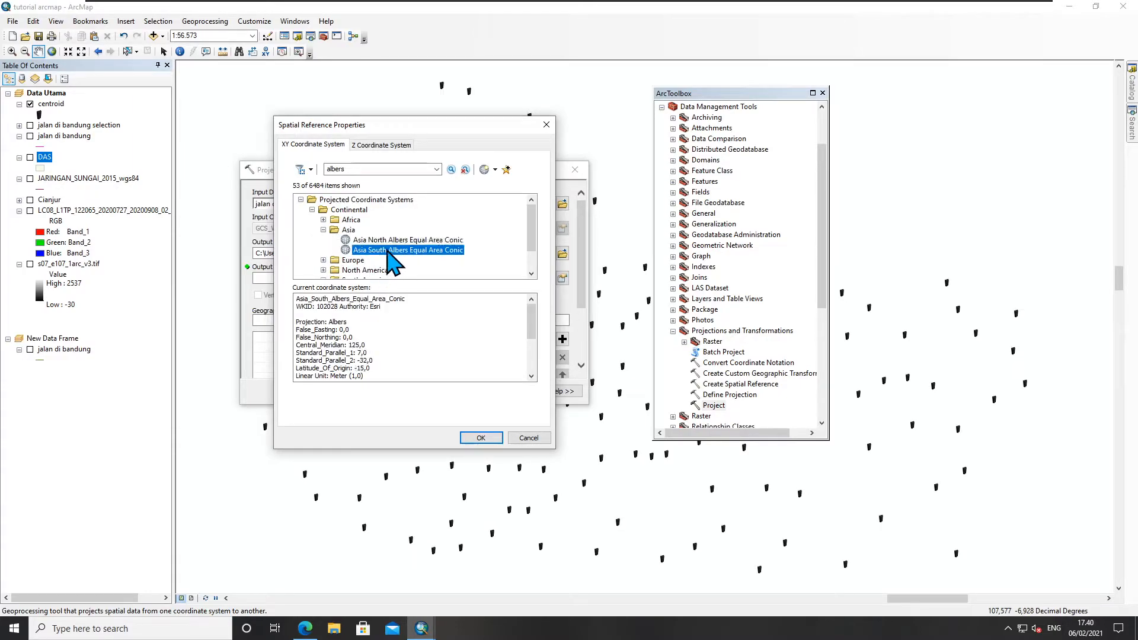
{"action": "left_click", "coordinate": [323, 230]}
Step: Search the coordinate systems for equidistant and set Equidistant Cylindrical (world) as the output coordinate system
{"action": "double_click", "coordinate": [386, 170]}
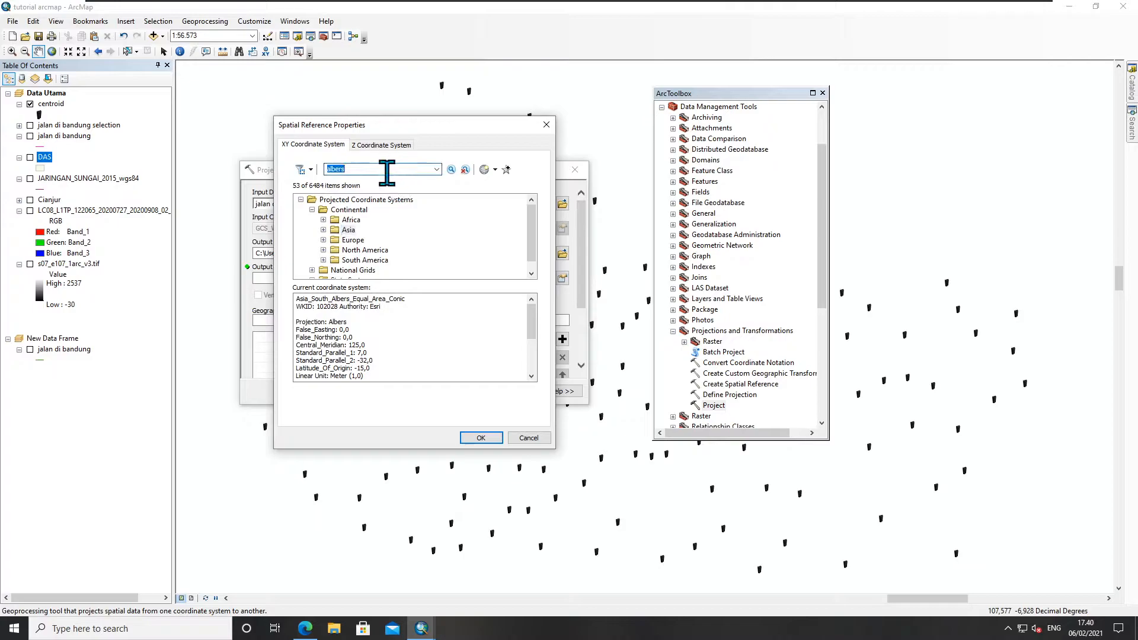
{"action": "type", "text": "equidistant"}
{"action": "key", "text": "Return"}
{"action": "double_click", "coordinate": [348, 230]}
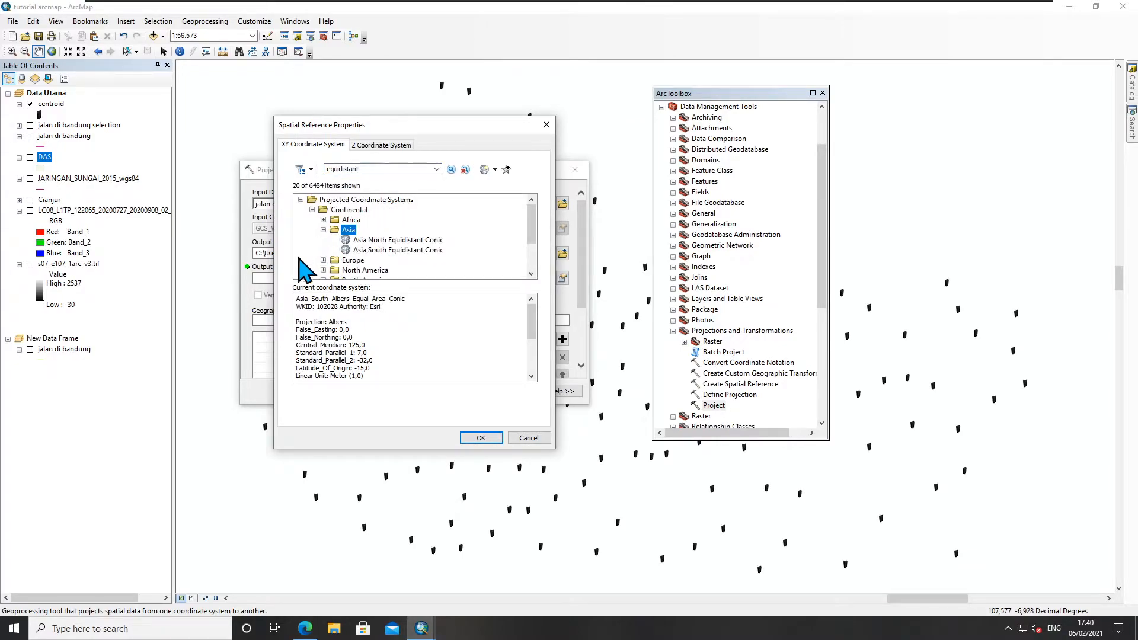
{"action": "left_click", "coordinate": [403, 251]}
{"action": "scroll", "coordinate": [454, 248], "scroll_direction": "down", "scroll_amount": 4}
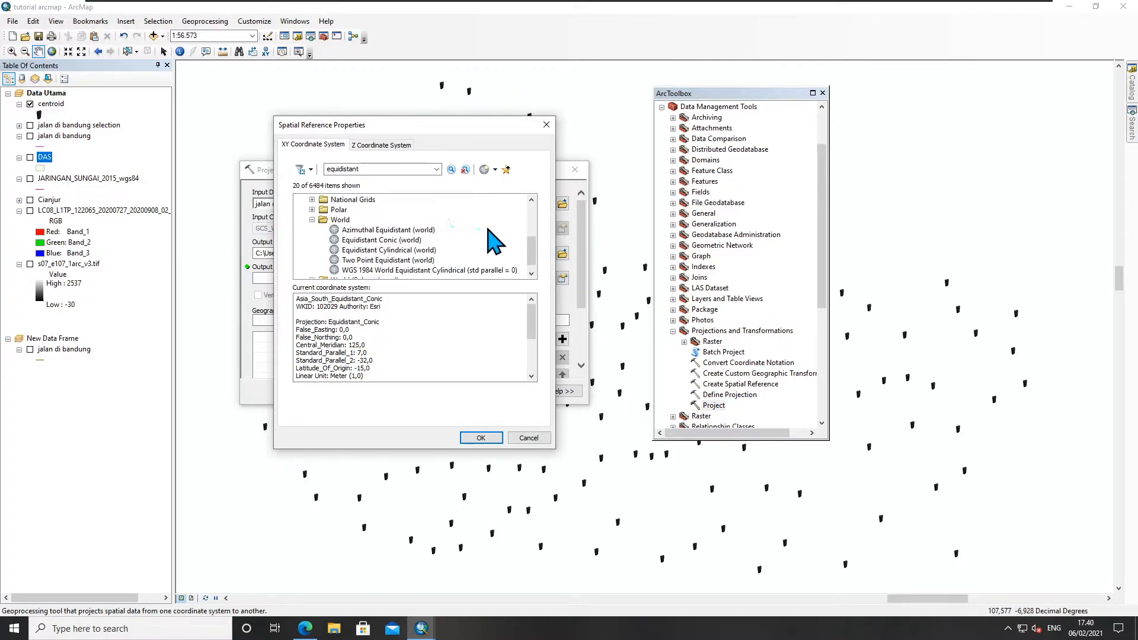
{"action": "left_click", "coordinate": [357, 250]}
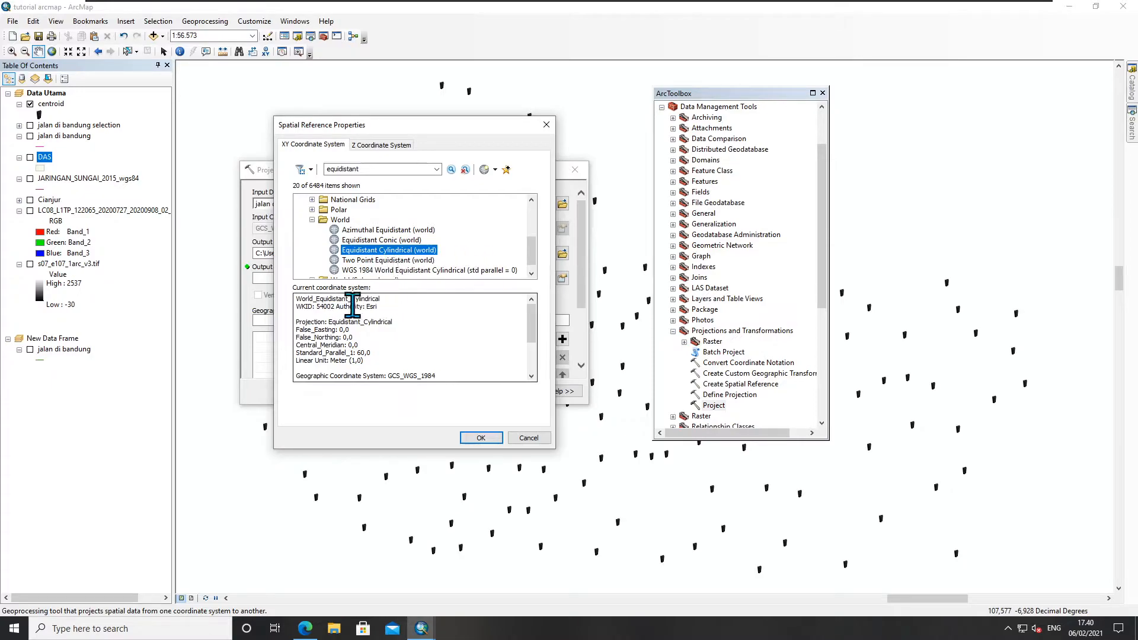
{"action": "left_click", "coordinate": [481, 437]}
Step: Rename the projection output to jalandibandung_equidistant and run the Project tool
{"action": "left_click", "coordinate": [467, 254]}
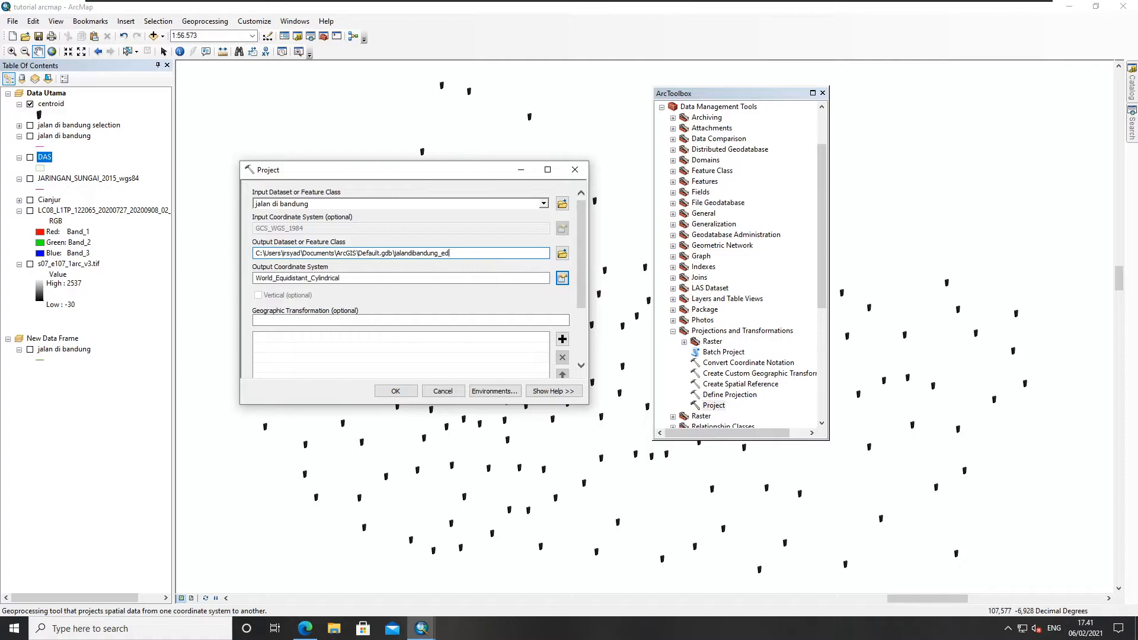
{"action": "left_click", "coordinate": [396, 391]}
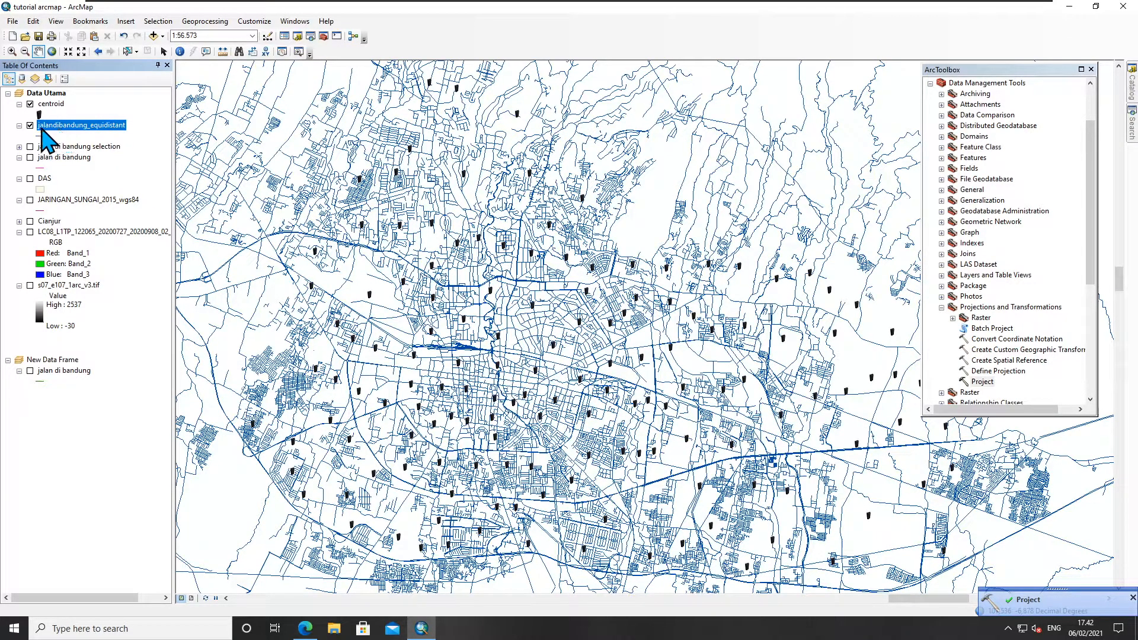
Step: Examine the projected coordinate system and linear unit in the source properties of the jalandibandung_equidistant layer
{"action": "right_click", "coordinate": [99, 126]}
{"action": "left_click", "coordinate": [147, 375]}
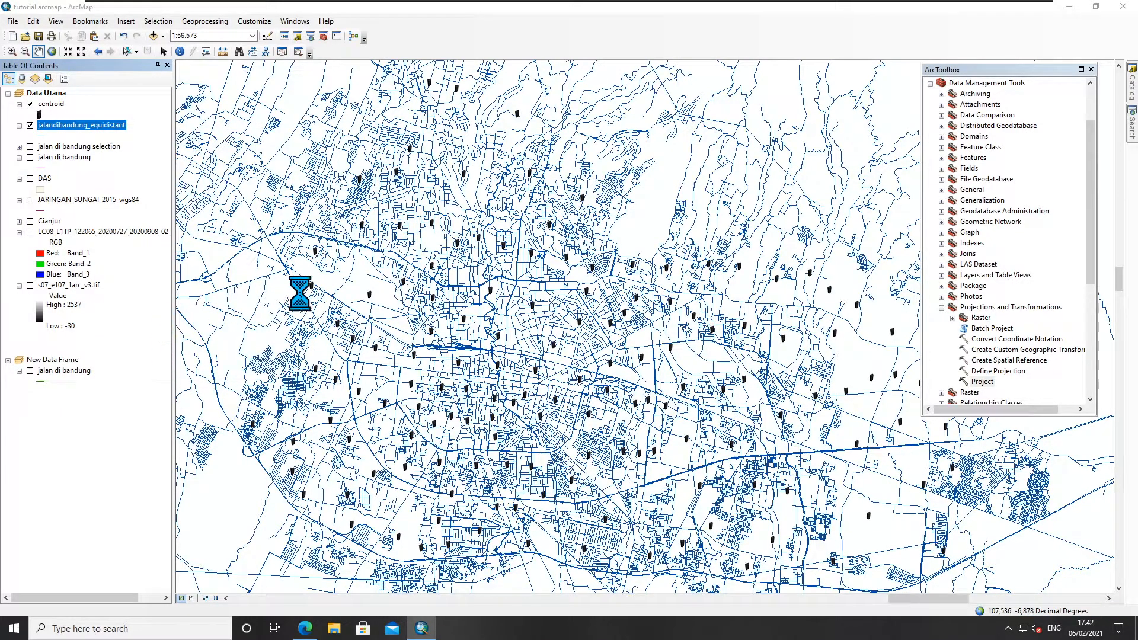
{"action": "scroll", "coordinate": [445, 303], "scroll_direction": "down", "scroll_amount": 1}
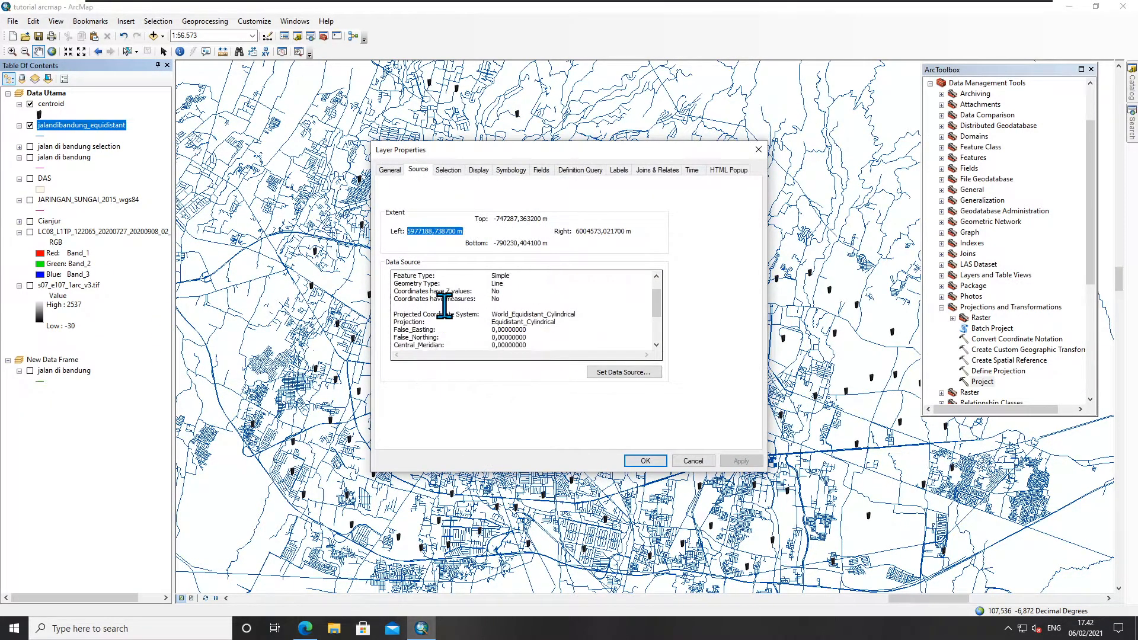
{"action": "left_click_drag", "start_coordinate": [393, 314], "coordinate": [615, 310]}
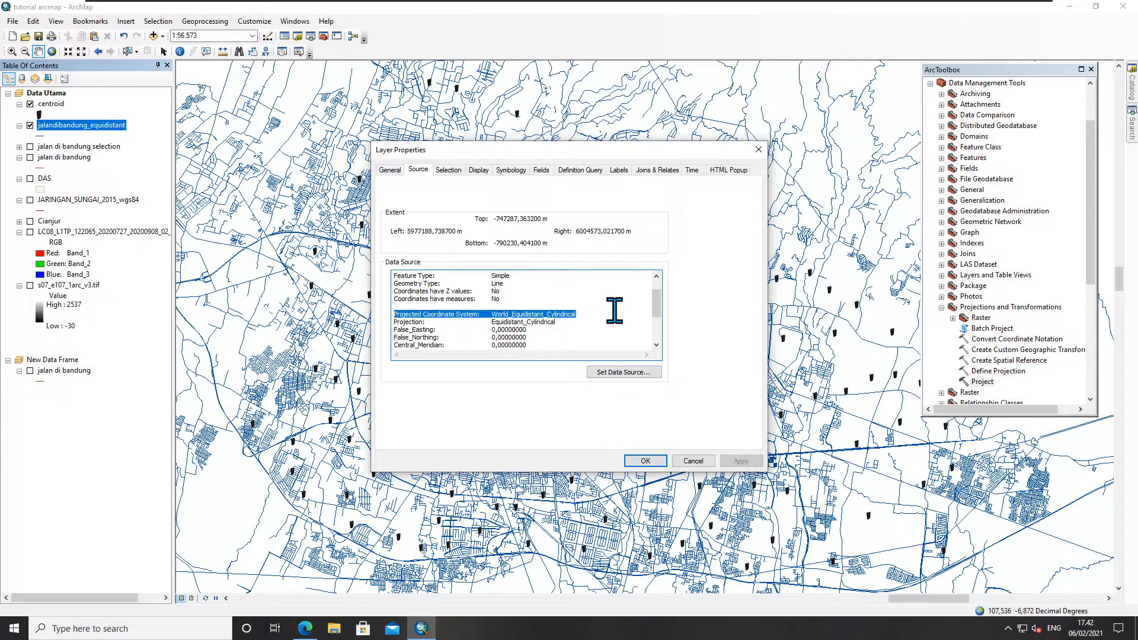
{"action": "scroll", "coordinate": [495, 312], "scroll_direction": "down", "scroll_amount": 3}
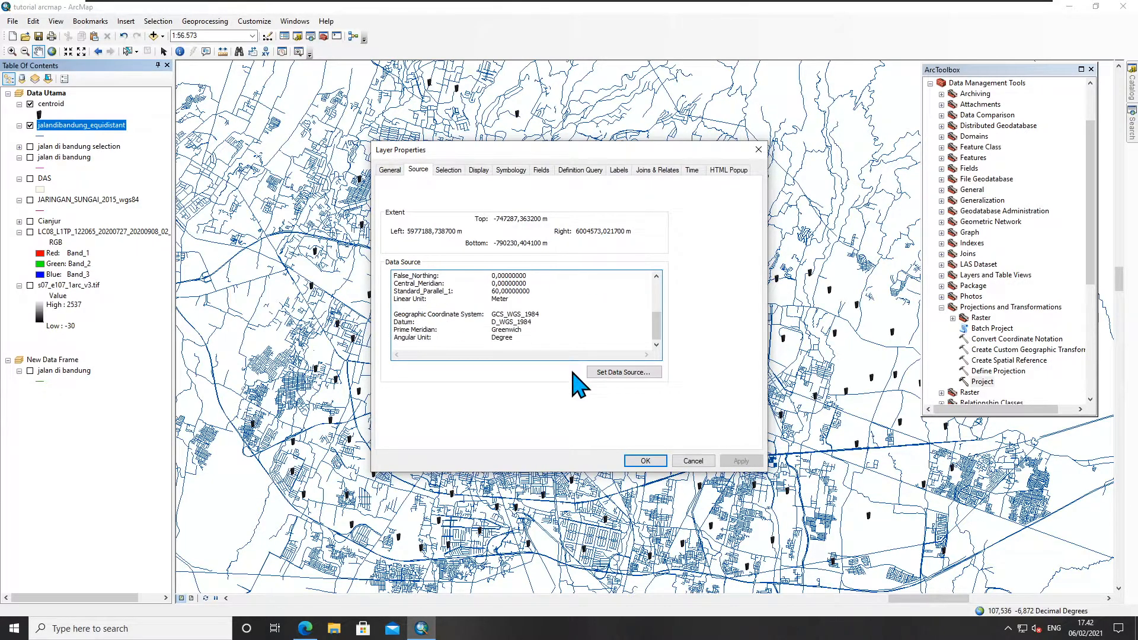
{"action": "left_click", "coordinate": [645, 461]}
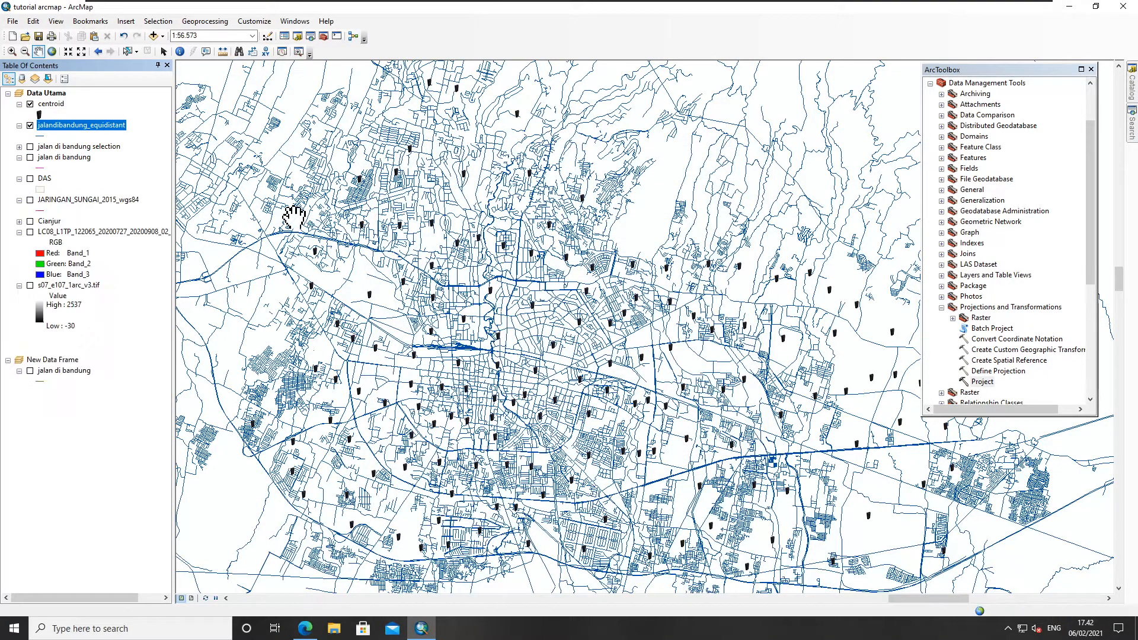
Step: Open the attribute table of the jalandibandung_equidistant layer and display its last columns
{"action": "right_click", "coordinate": [101, 126]}
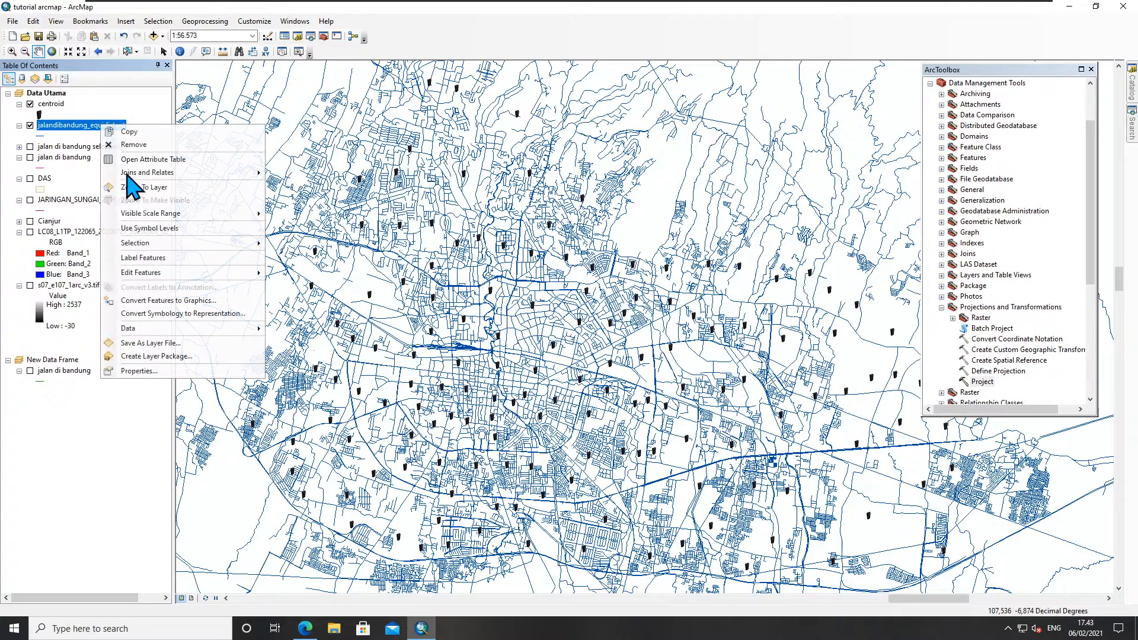
{"action": "left_click", "coordinate": [170, 160]}
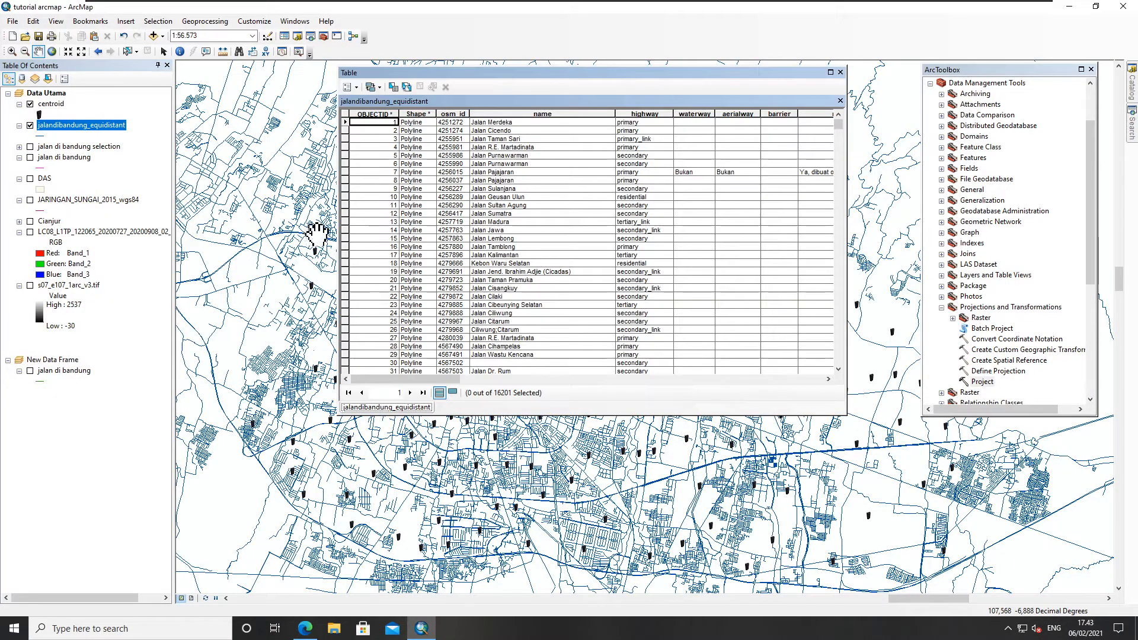
{"action": "left_click", "coordinate": [751, 378]}
{"action": "left_click_drag", "start_coordinate": [748, 380], "coordinate": [820, 381]}
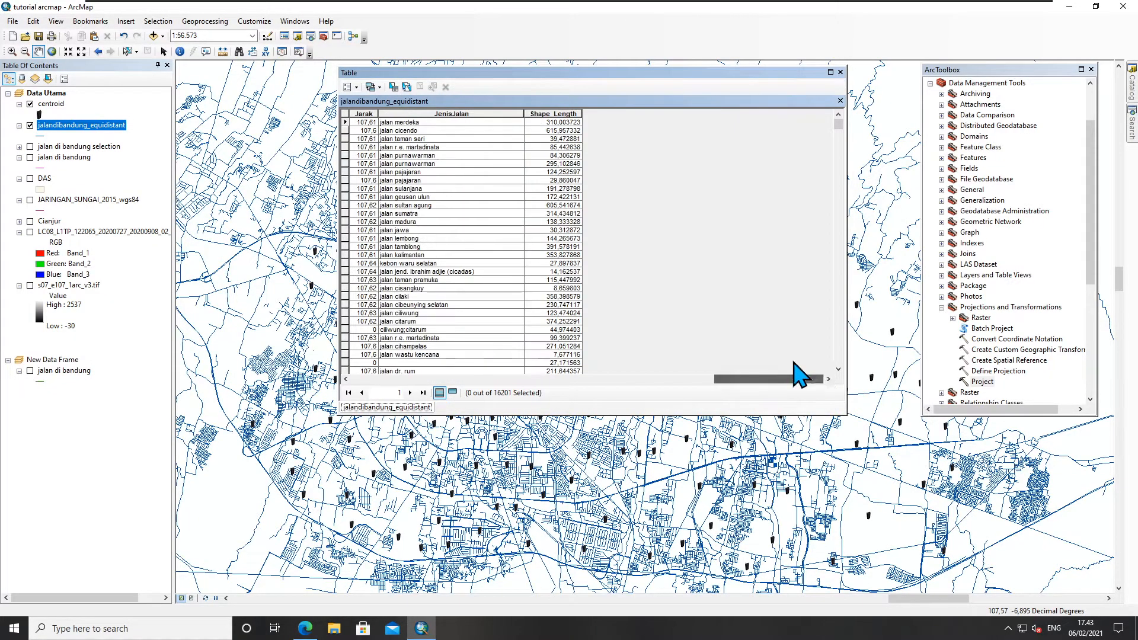
Step: Add a Float field named Panjang_Jalan with the alias Panjang Jalan to the jalandibandung_equidistant attribute table
{"action": "left_click", "coordinate": [348, 87]}
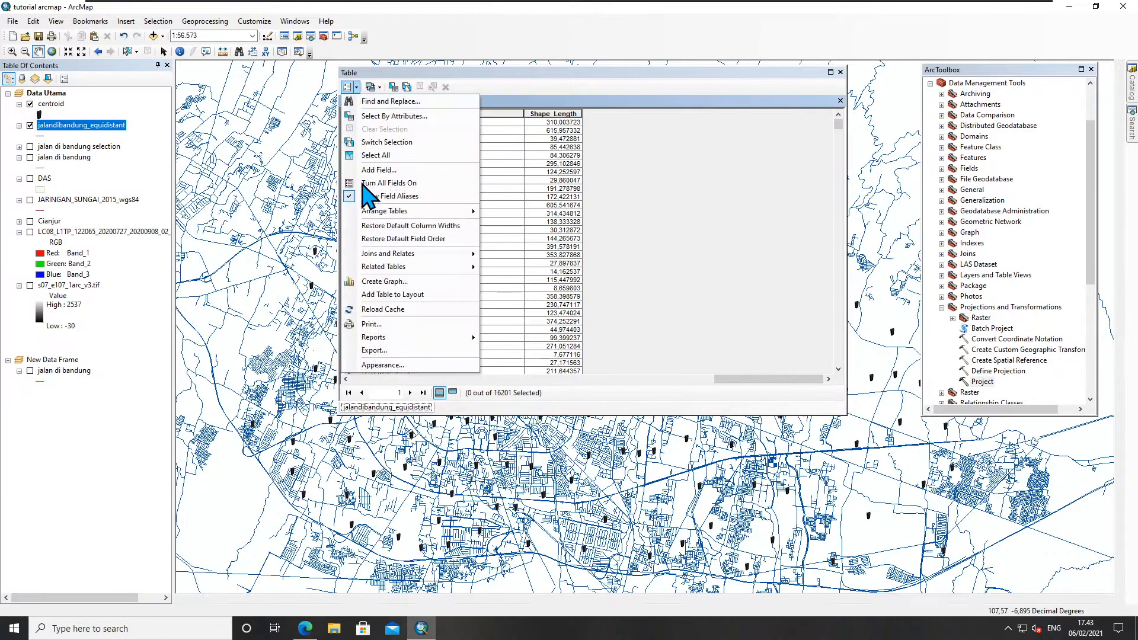
{"action": "left_click", "coordinate": [388, 172]}
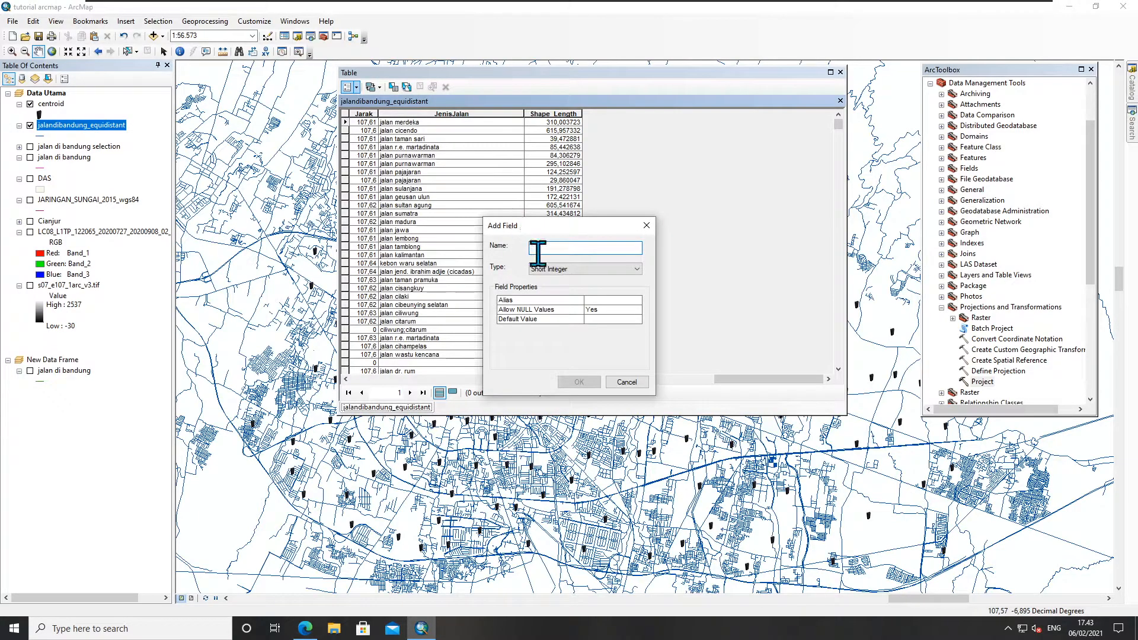
{"action": "type", "text": "Jarak"}
{"action": "left_click", "coordinate": [585, 269]}
{"action": "left_click", "coordinate": [566, 293]}
{"action": "left_click", "coordinate": [620, 301]}
{"action": "type", "text": "Panjan"}
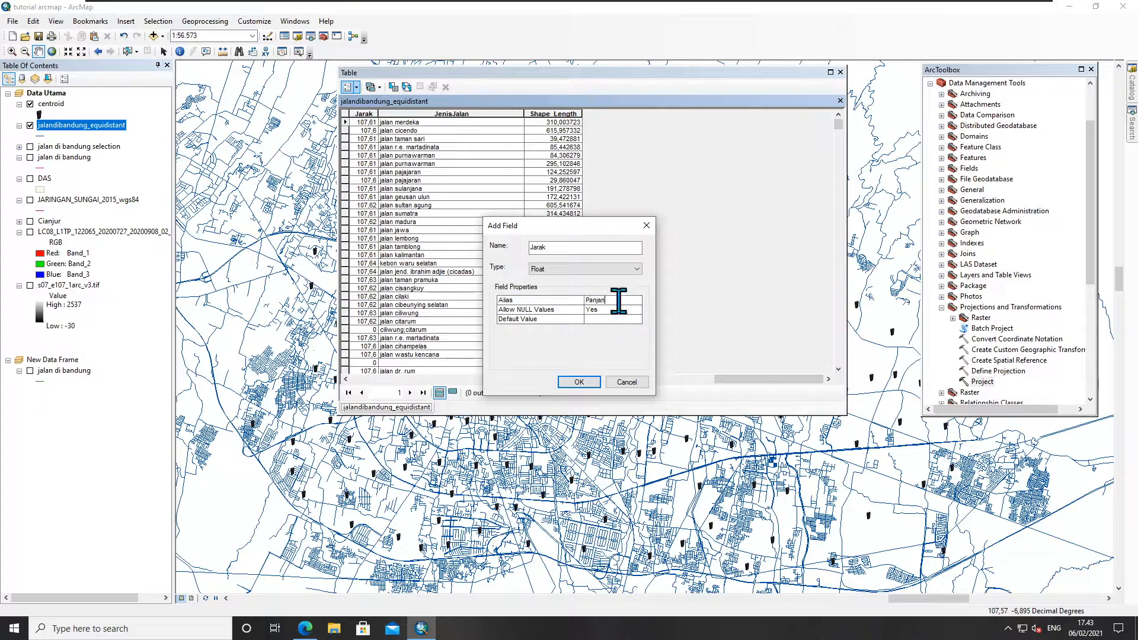
{"action": "type", "text": "g_Jalan"}
{"action": "double_click", "coordinate": [581, 246]}
{"action": "type", "text": "Panjang"}
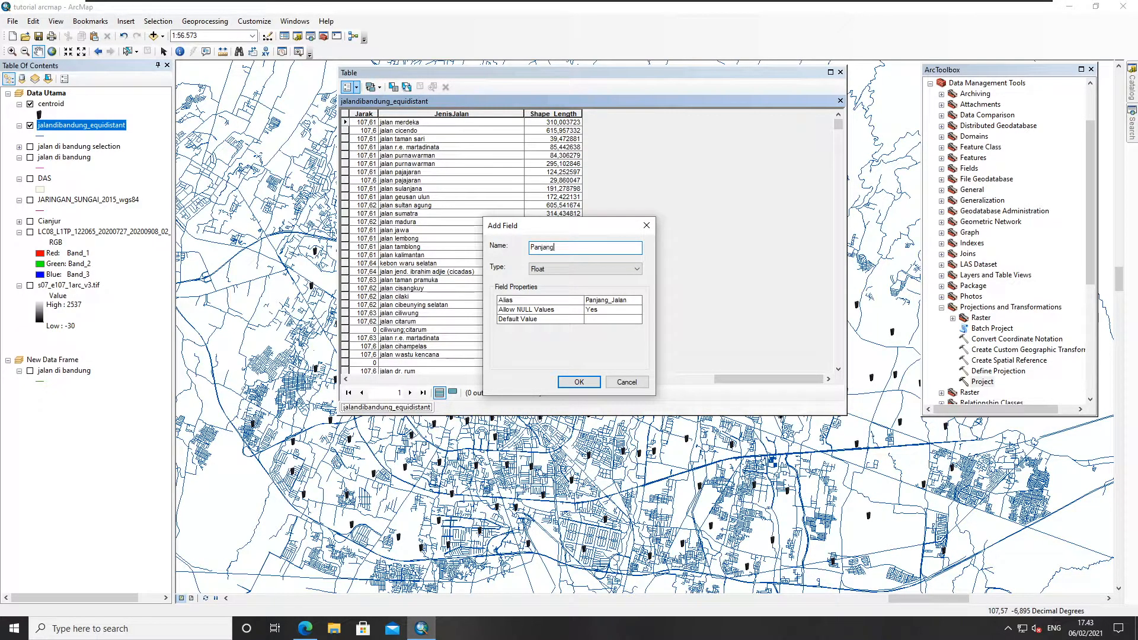
{"action": "left_click", "coordinate": [611, 301]}
{"action": "key", "text": "BackSpace"}
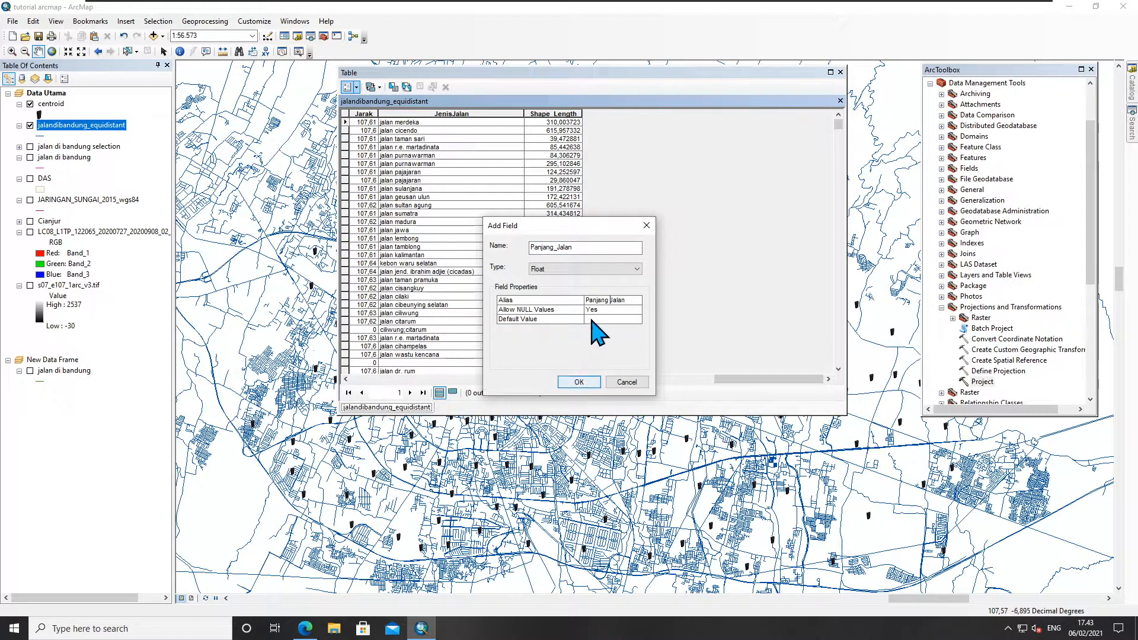
{"action": "left_click", "coordinate": [580, 382]}
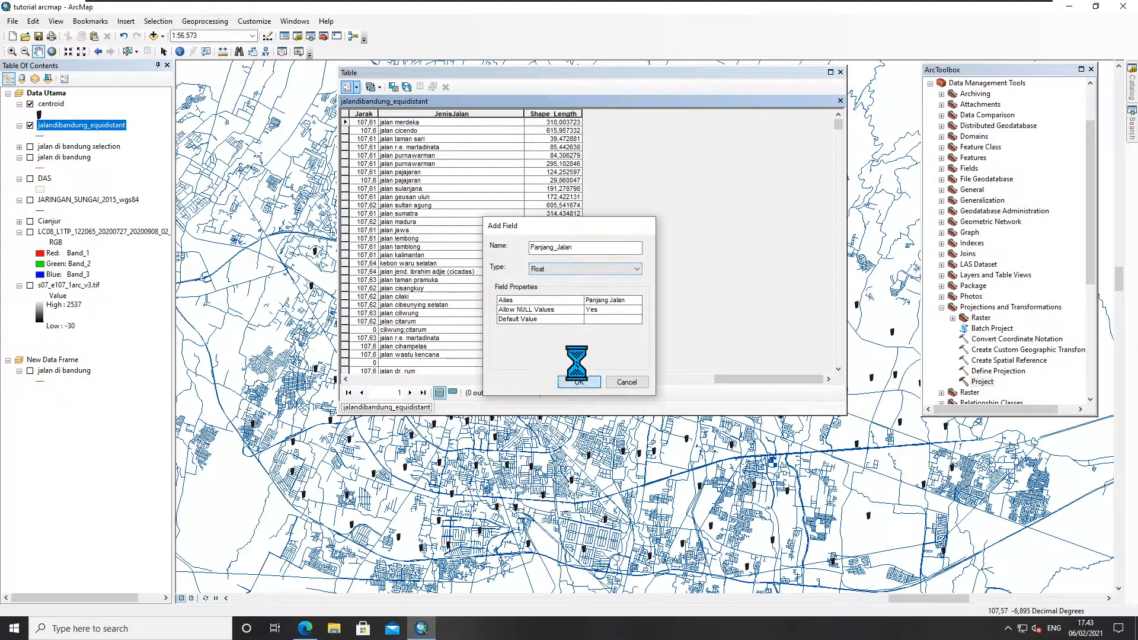
Step: Calculate the geometry length in meters for the Panjang Jalan field, using the data source's World Equidistant Cylindrical coordinate system
{"action": "right_click", "coordinate": [610, 114]}
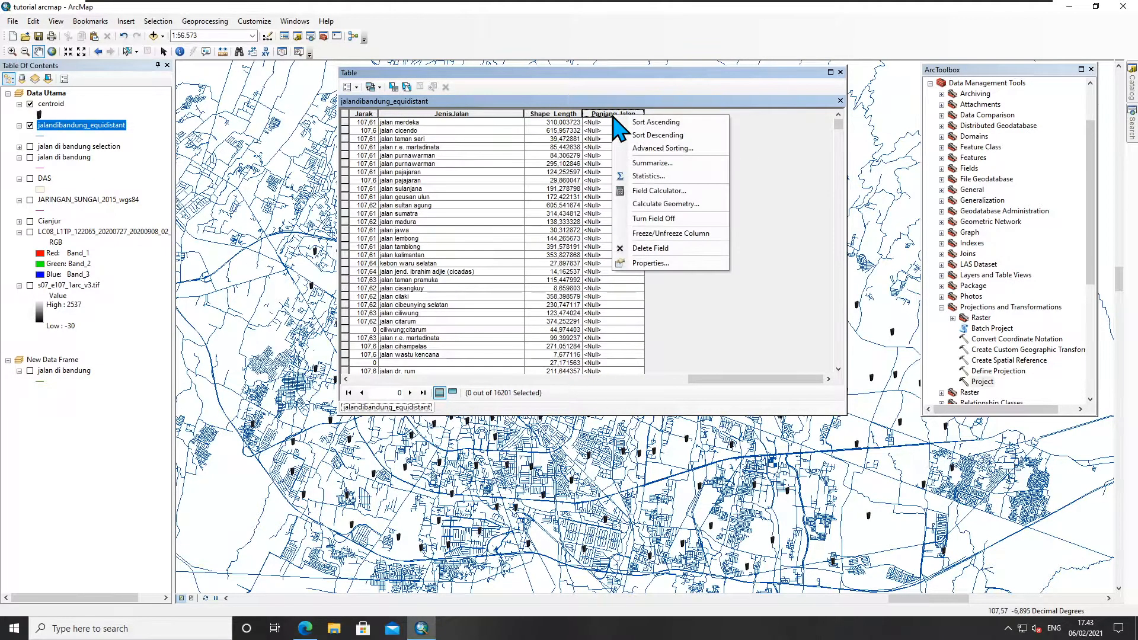
{"action": "left_click", "coordinate": [664, 205]}
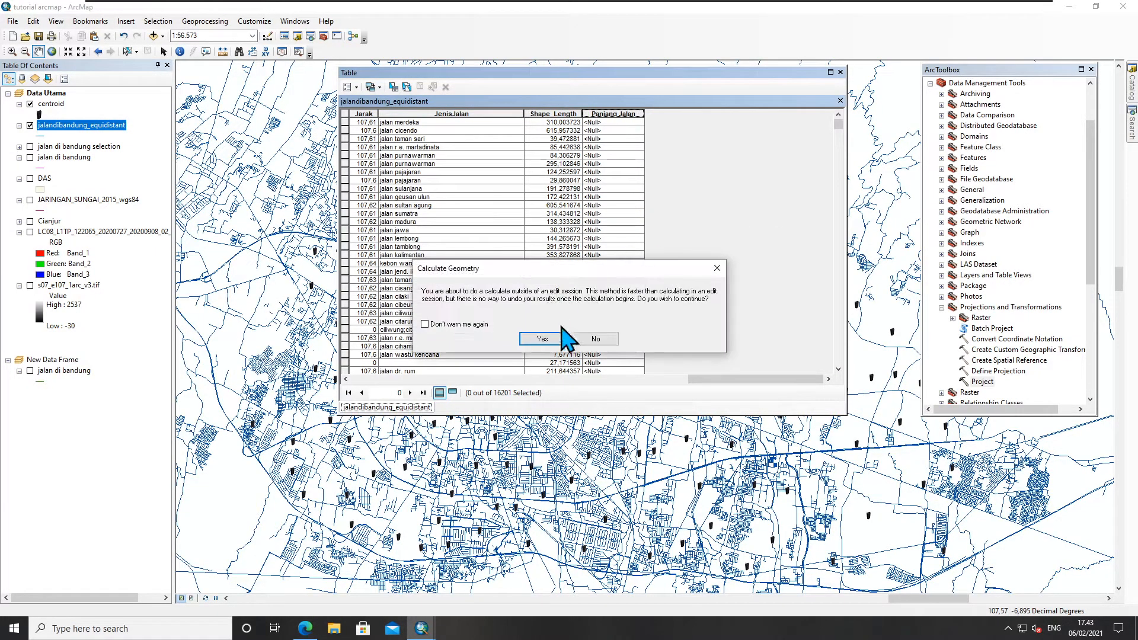
{"action": "left_click", "coordinate": [531, 332]}
{"action": "left_click", "coordinate": [579, 247]}
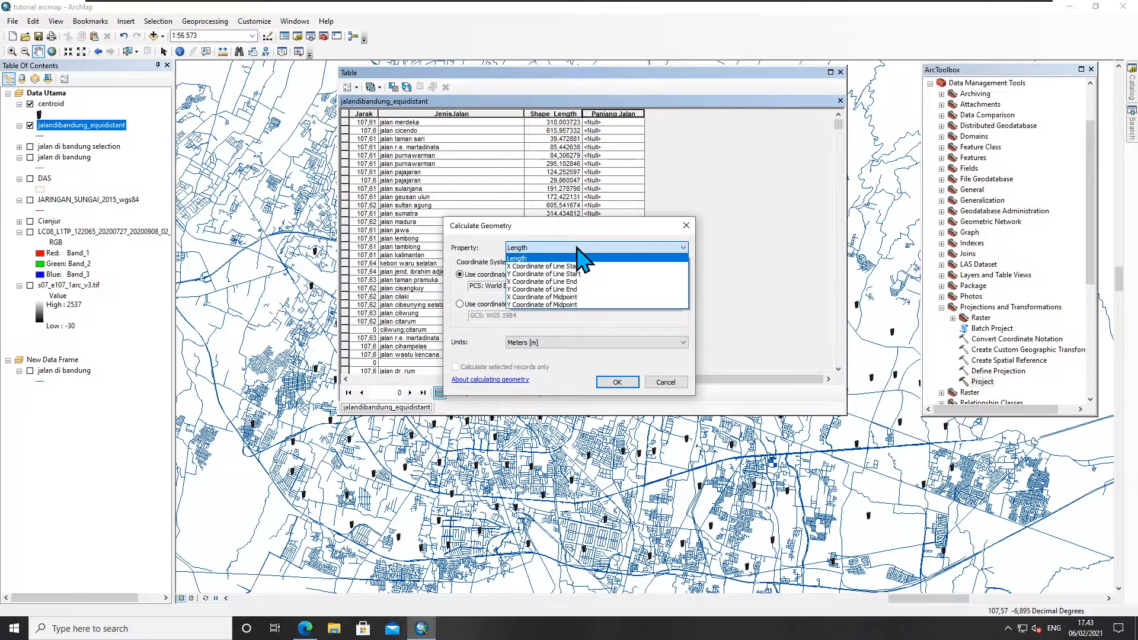
{"action": "left_click", "coordinate": [525, 258]}
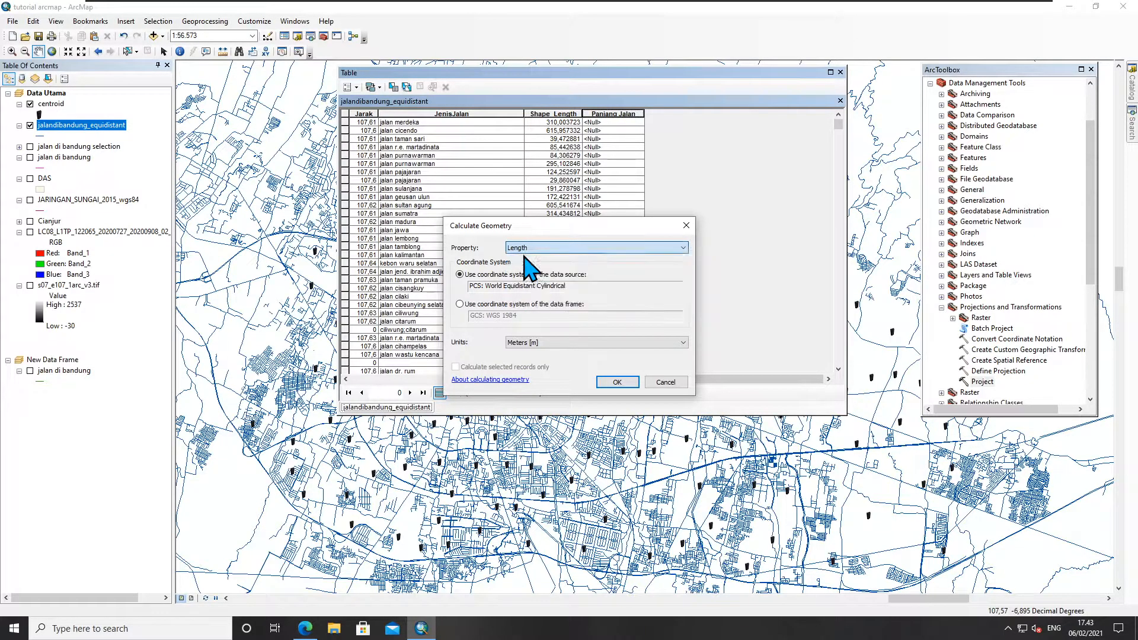
{"action": "left_click", "coordinate": [545, 343]}
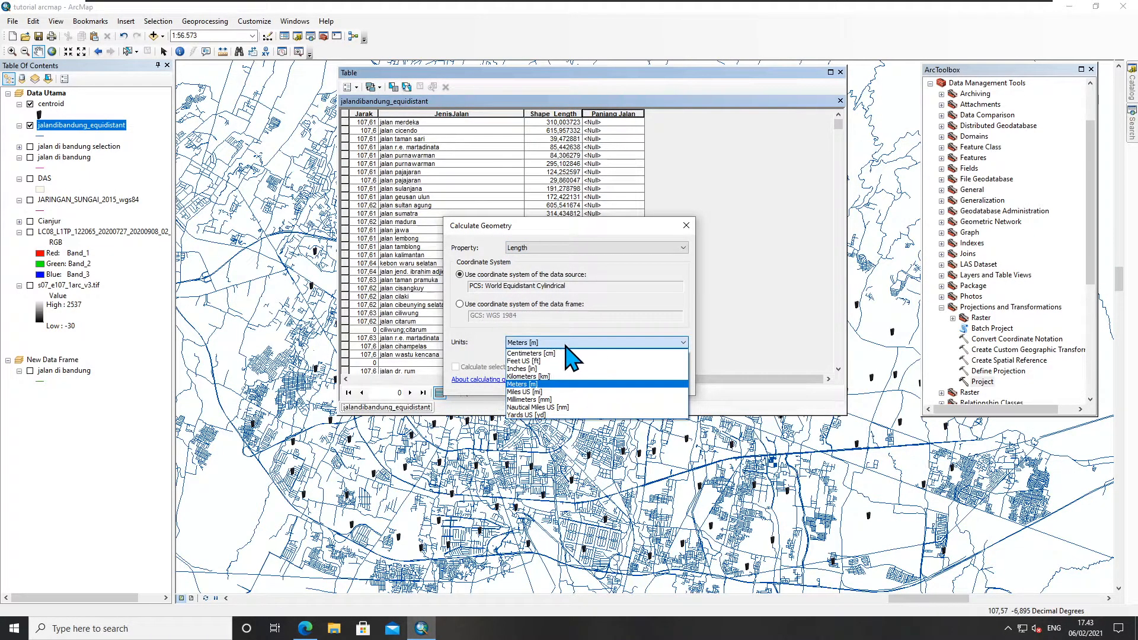
{"action": "left_click", "coordinate": [596, 271]}
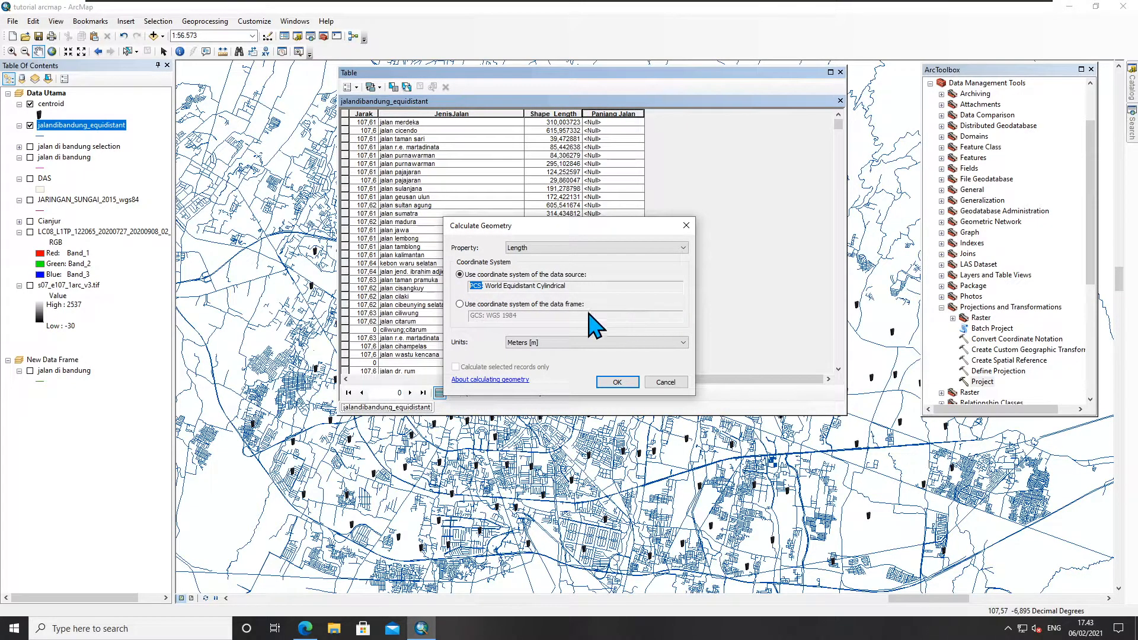
{"action": "left_click_drag", "start_coordinate": [496, 285], "coordinate": [589, 286]}
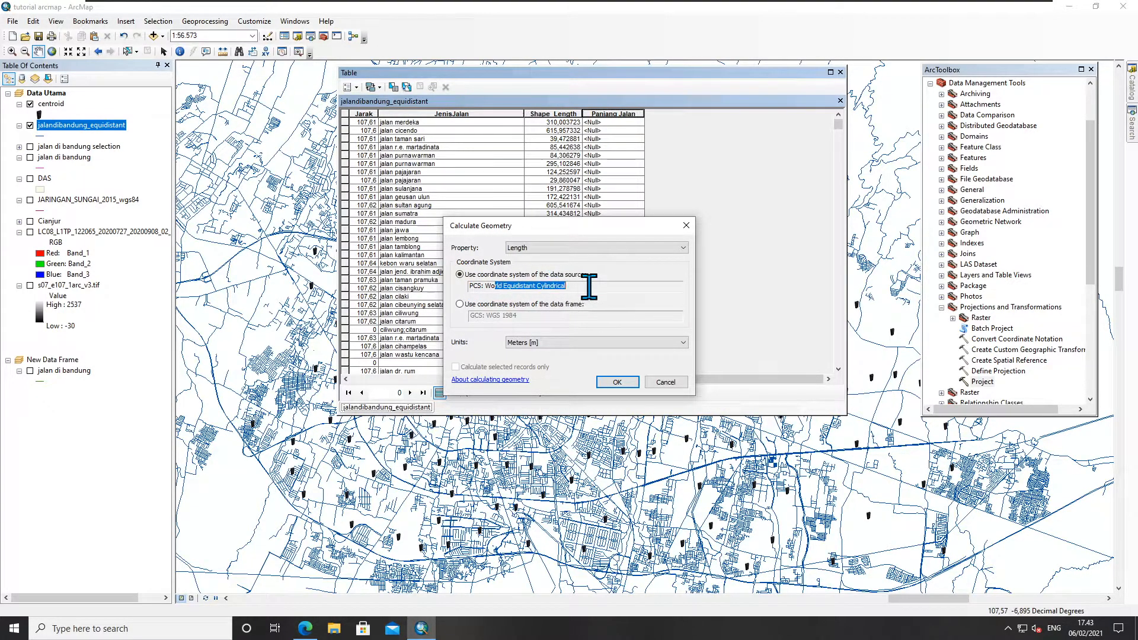
{"action": "left_click", "coordinate": [617, 383]}
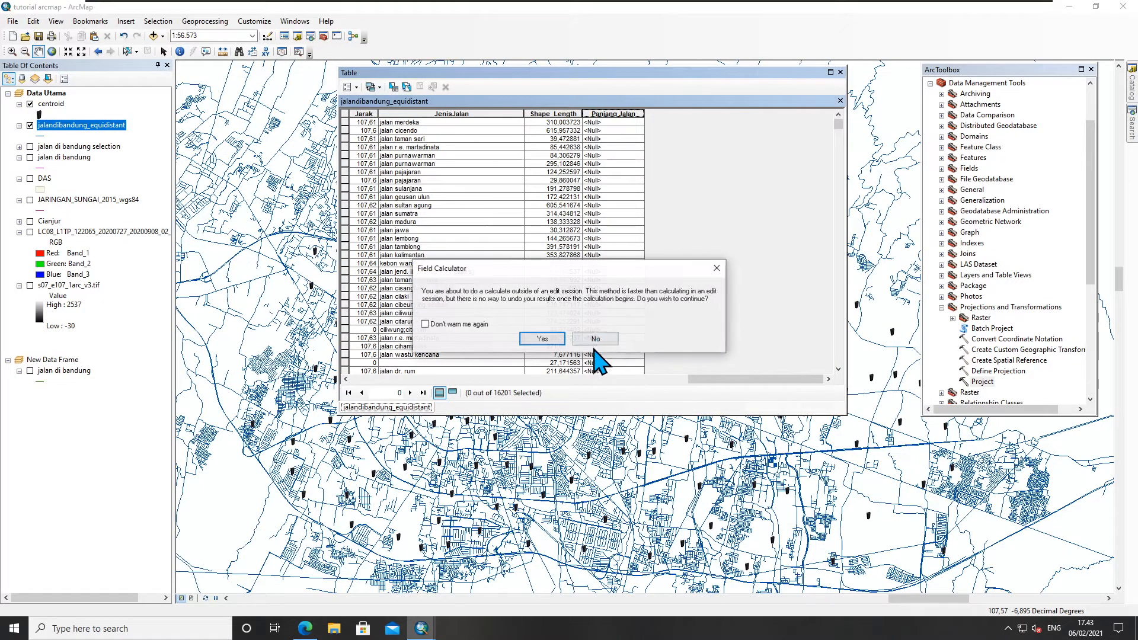
{"action": "left_click", "coordinate": [543, 347]}
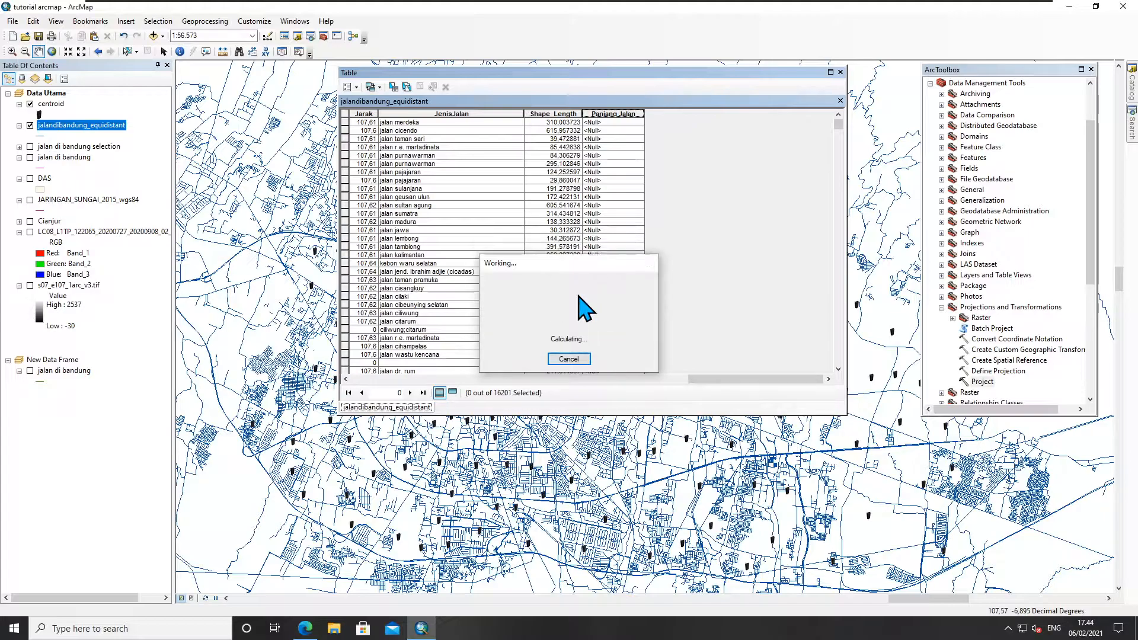
Step: Review the Panjang Jalan column and select the first jalan merdeka record to locate its road segment on the map
{"action": "left_click", "coordinate": [622, 123]}
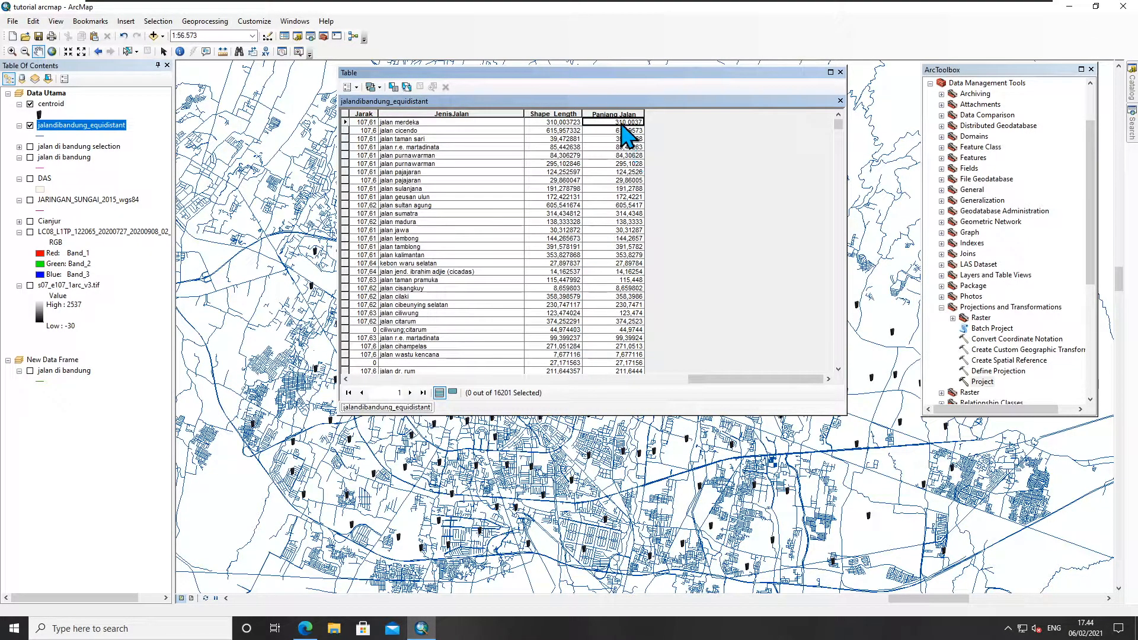
{"action": "left_click", "coordinate": [613, 113]}
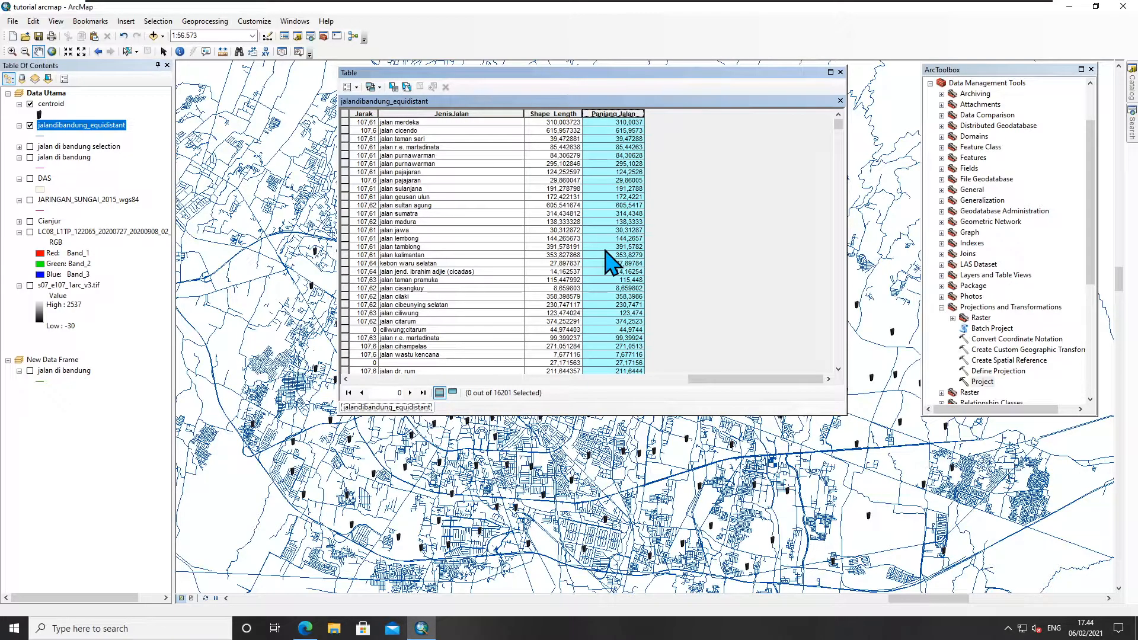
{"action": "scroll", "coordinate": [578, 454], "scroll_direction": "up", "scroll_amount": 1}
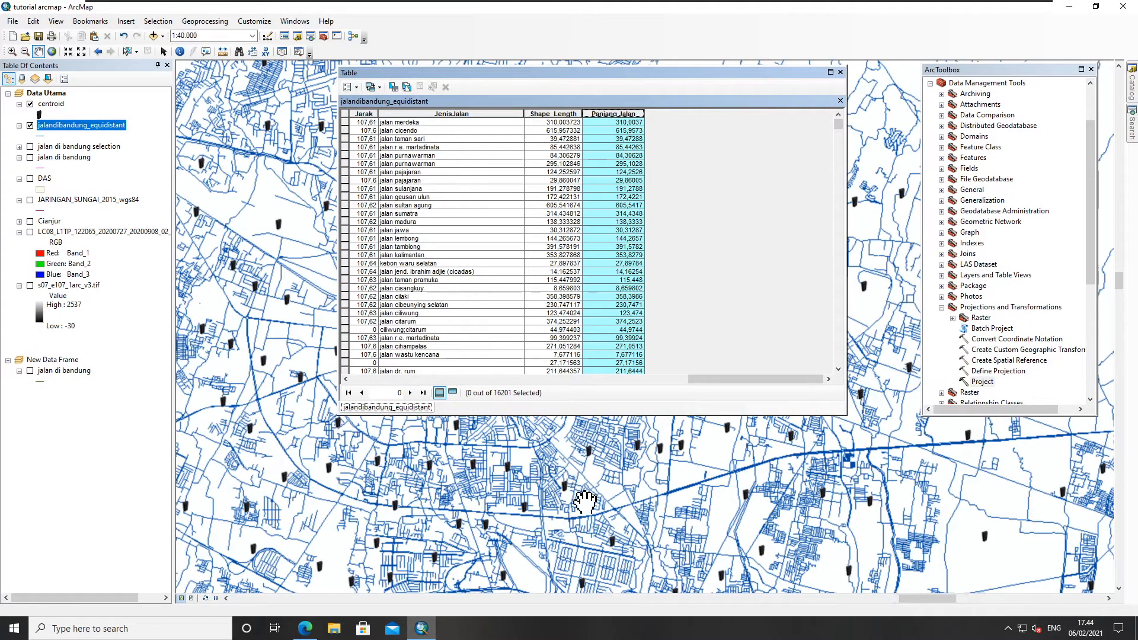
{"action": "left_click_drag", "start_coordinate": [501, 76], "coordinate": [708, 70]}
{"action": "left_click", "coordinate": [555, 117]}
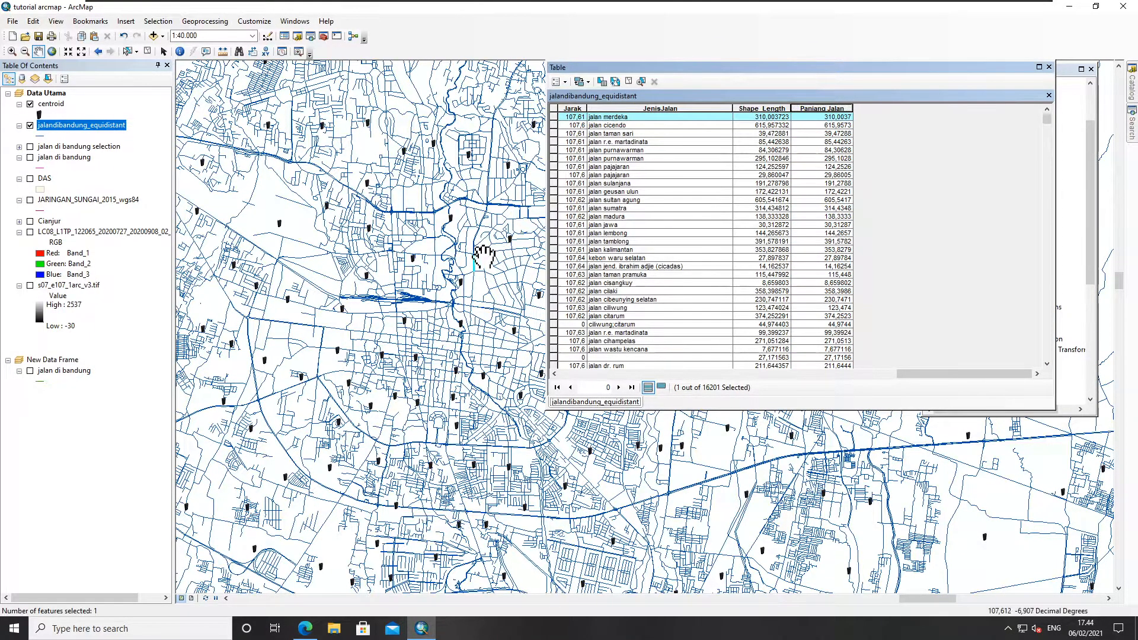
{"action": "scroll", "coordinate": [477, 255], "scroll_direction": "up", "scroll_amount": 3}
{"action": "scroll", "coordinate": [478, 255], "scroll_direction": "up", "scroll_amount": 5}
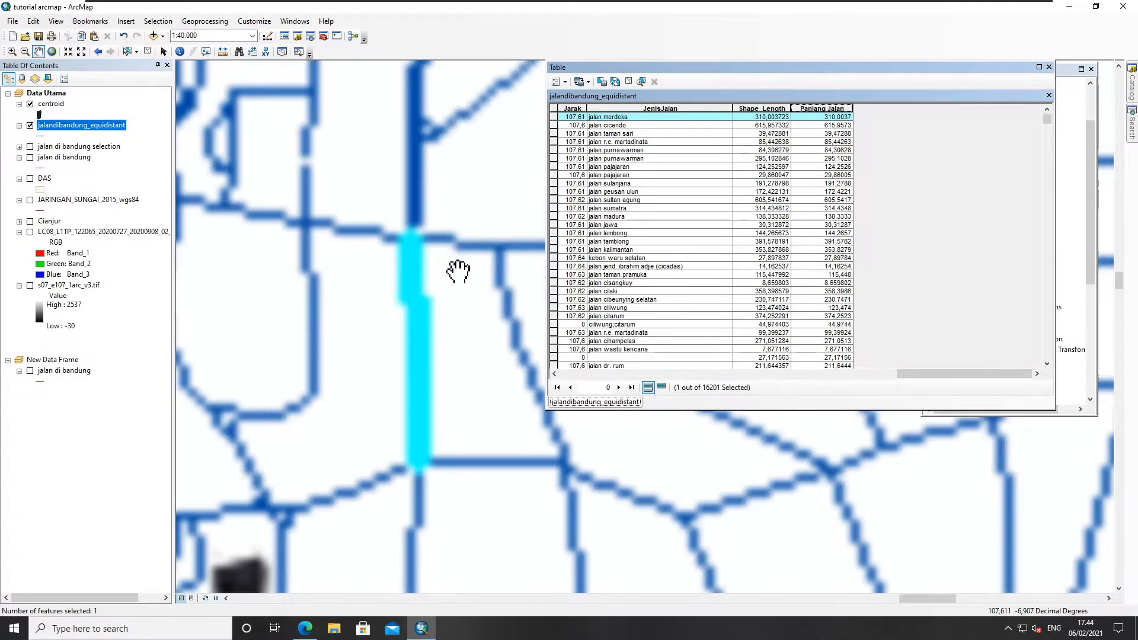
Step: Measure the selected jalan merdeka segment in meters from endpoint to endpoint, and close the attribute table and Measure tool
{"action": "left_click", "coordinate": [223, 52]}
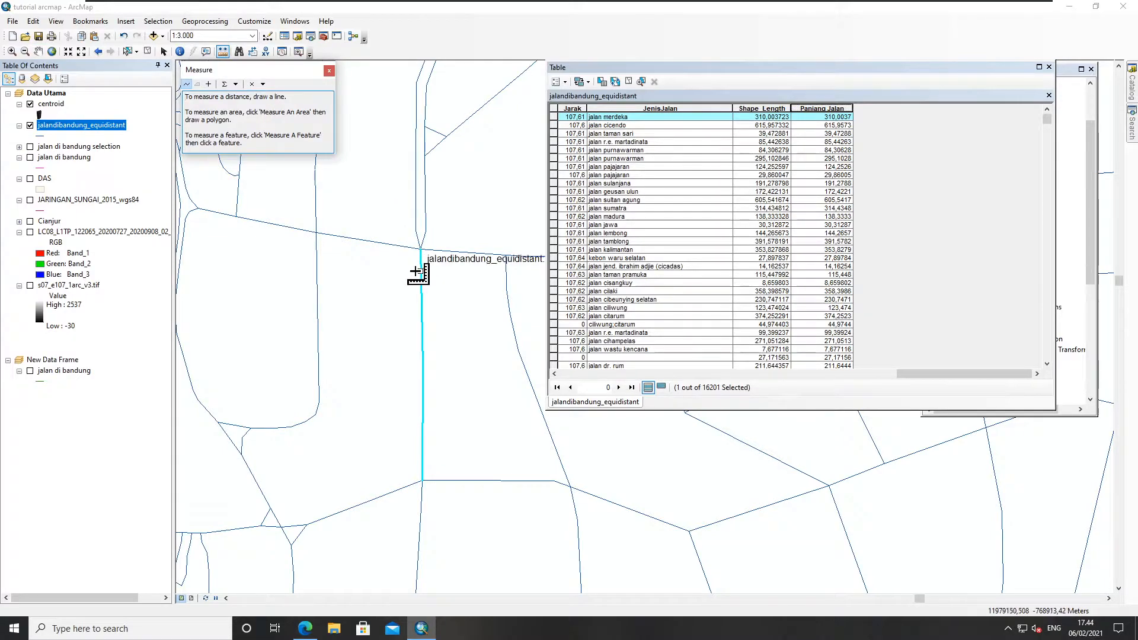
{"action": "scroll", "coordinate": [418, 270], "scroll_direction": "up", "scroll_amount": 1}
{"action": "left_click", "coordinate": [237, 83]}
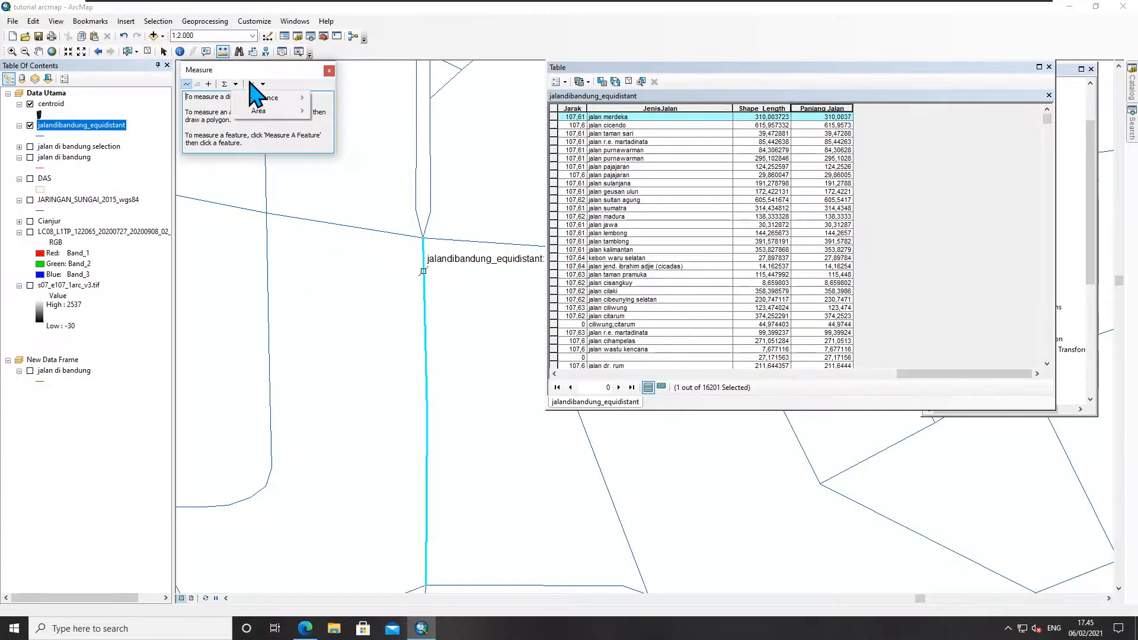
{"action": "mouse_move", "coordinate": [278, 101]}
{"action": "left_click", "coordinate": [343, 111]}
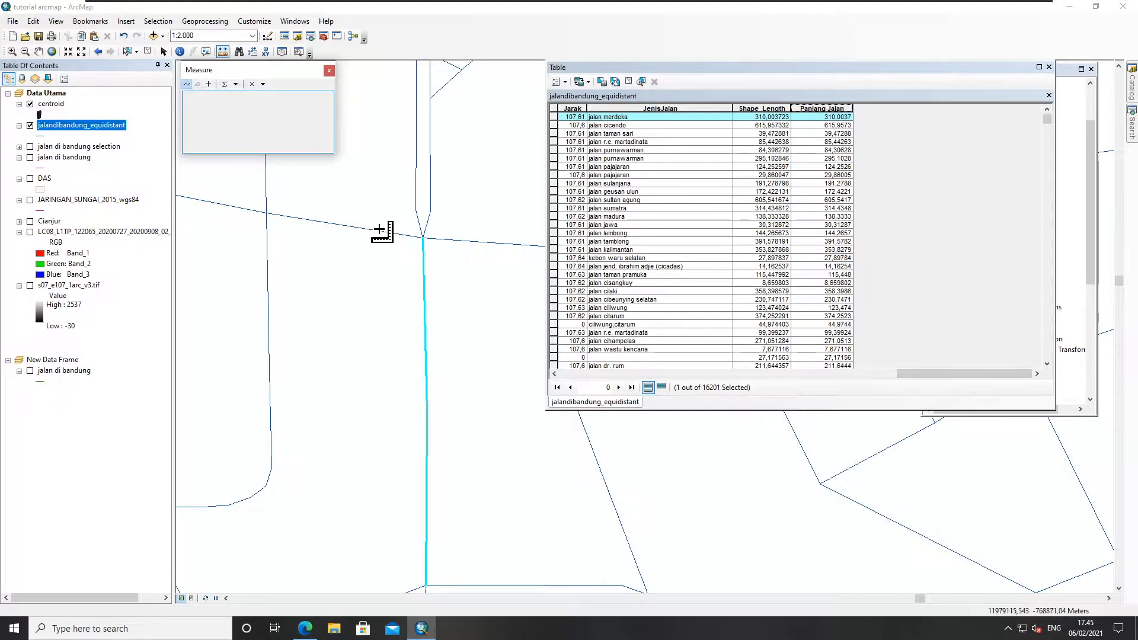
{"action": "left_click", "coordinate": [425, 237]}
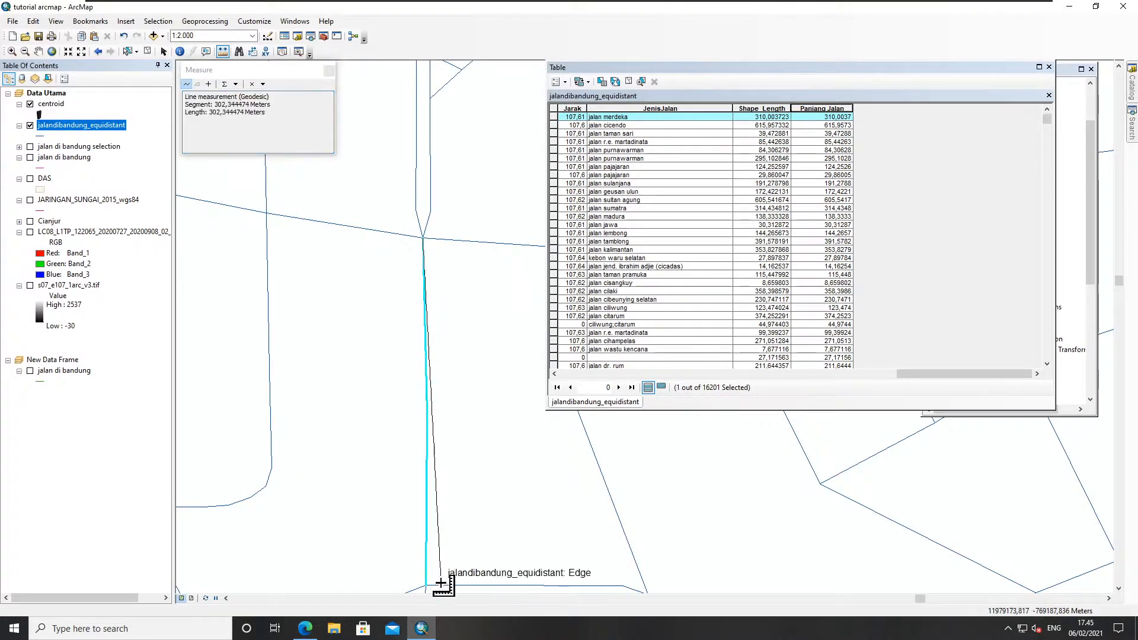
{"action": "left_click", "coordinate": [429, 459]}
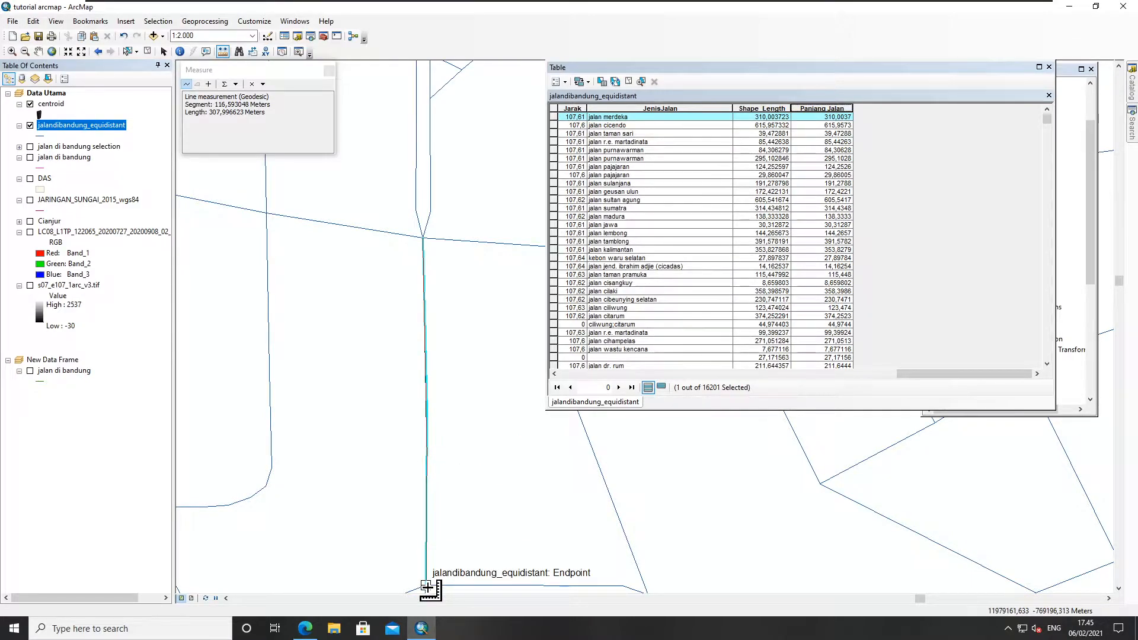
{"action": "left_click", "coordinate": [427, 587]}
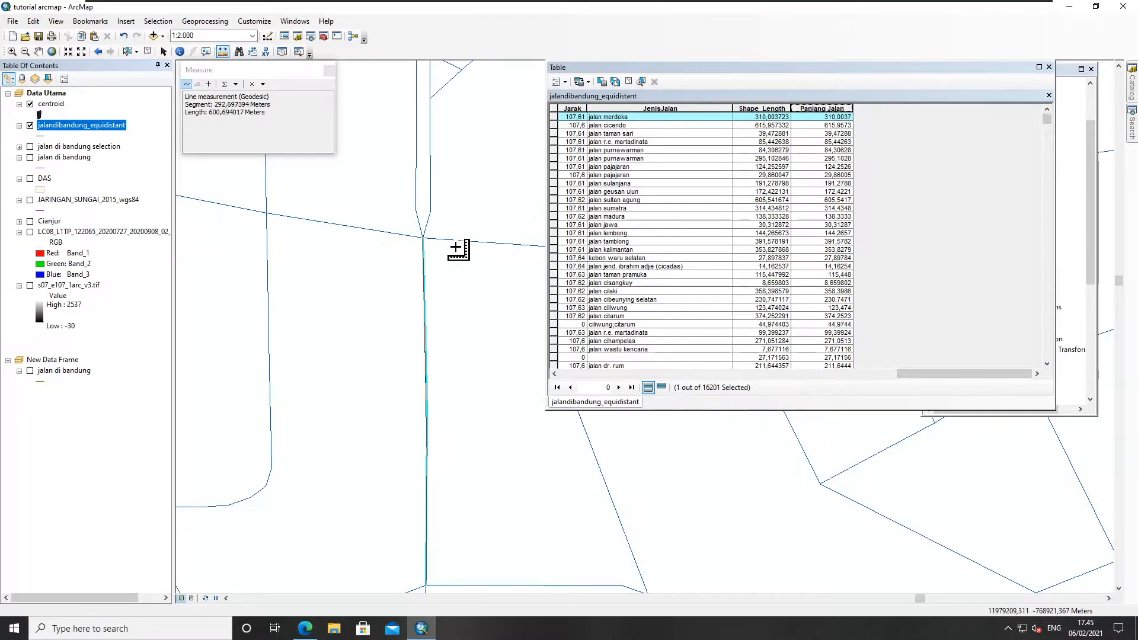
{"action": "scroll", "coordinate": [435, 463], "scroll_direction": "up", "scroll_amount": 2}
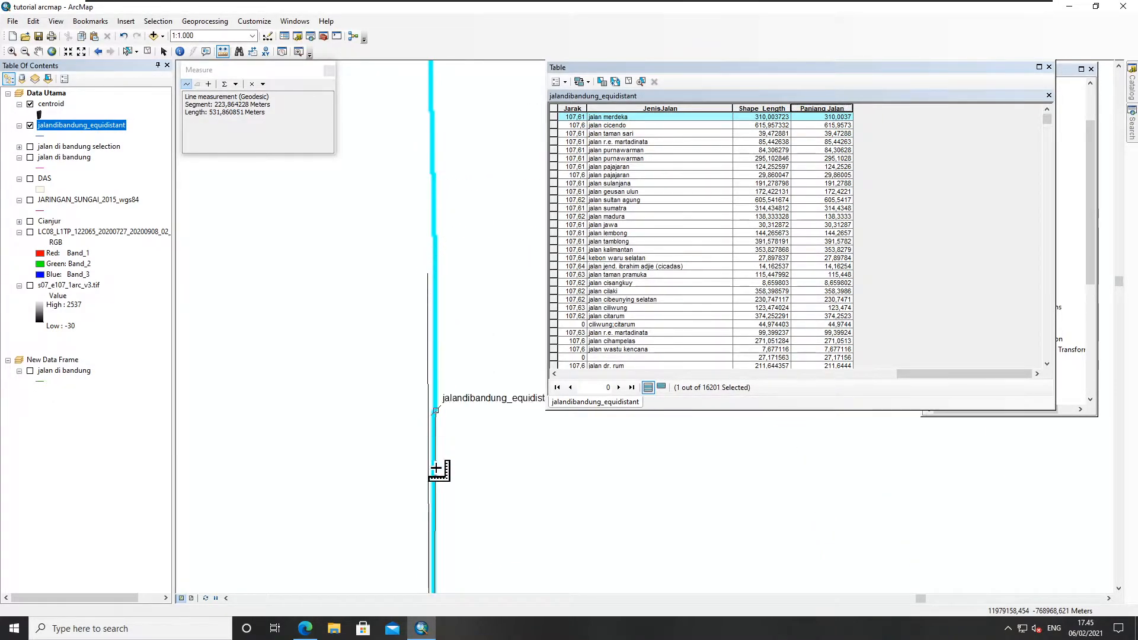
{"action": "scroll", "coordinate": [427, 267], "scroll_direction": "down", "scroll_amount": 1}
{"action": "scroll", "coordinate": [833, 132], "scroll_direction": "down", "scroll_amount": 4}
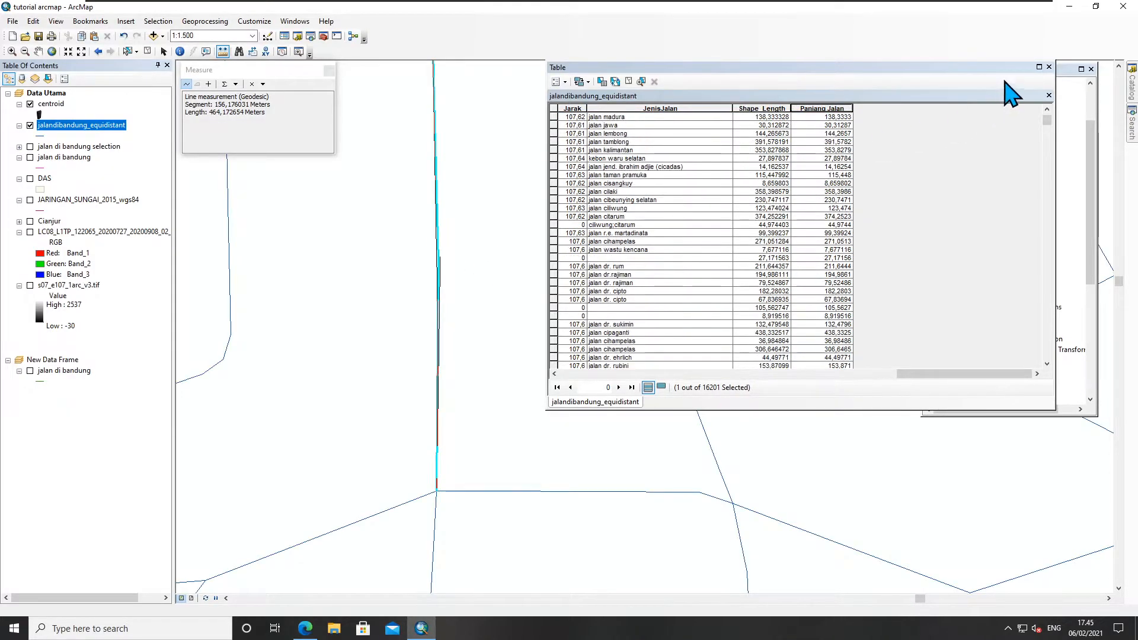
{"action": "left_click", "coordinate": [1048, 67]}
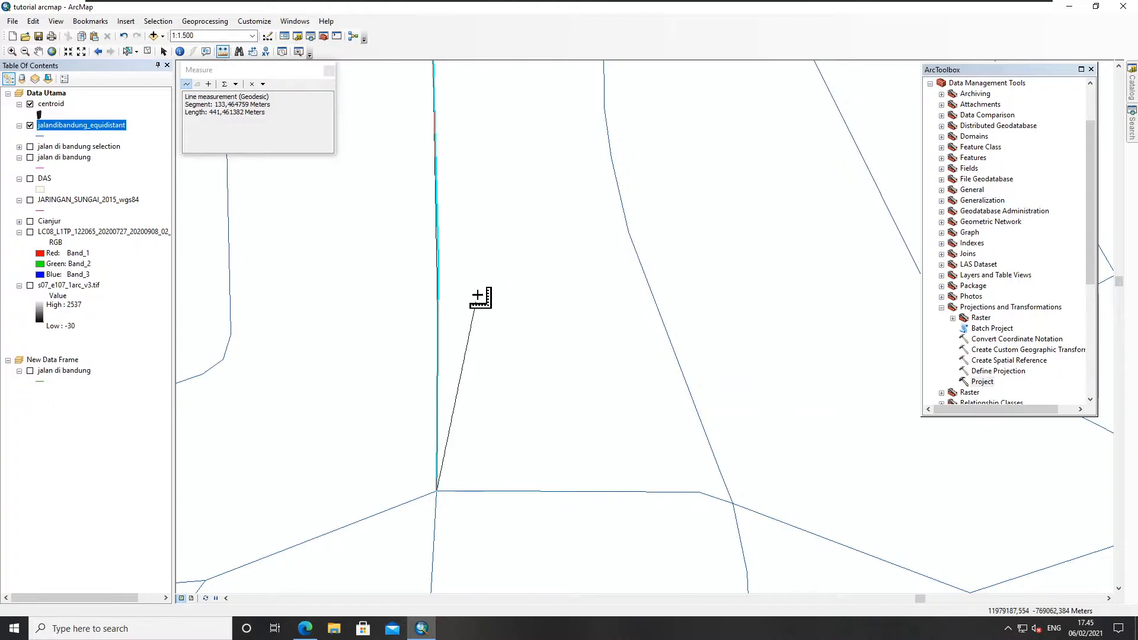
{"action": "left_click", "coordinate": [329, 70]}
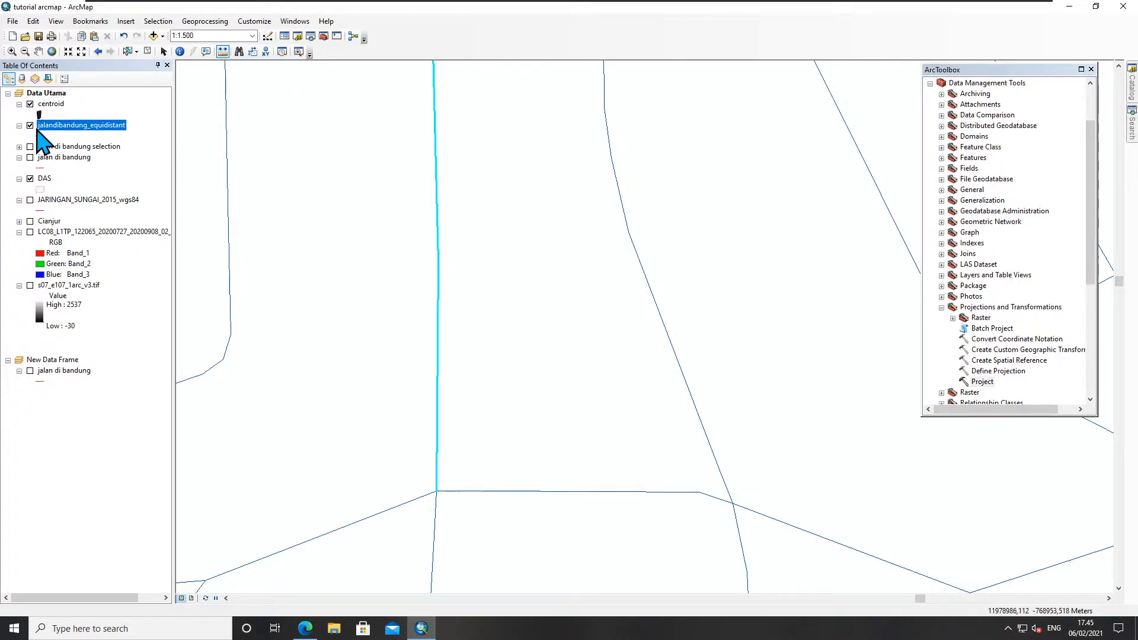
Step: Hide the jalandibandung_equidistant and centroid layers and zoom the map to the extent of the DAS layer
{"action": "left_click", "coordinate": [30, 126]}
{"action": "left_click", "coordinate": [31, 105]}
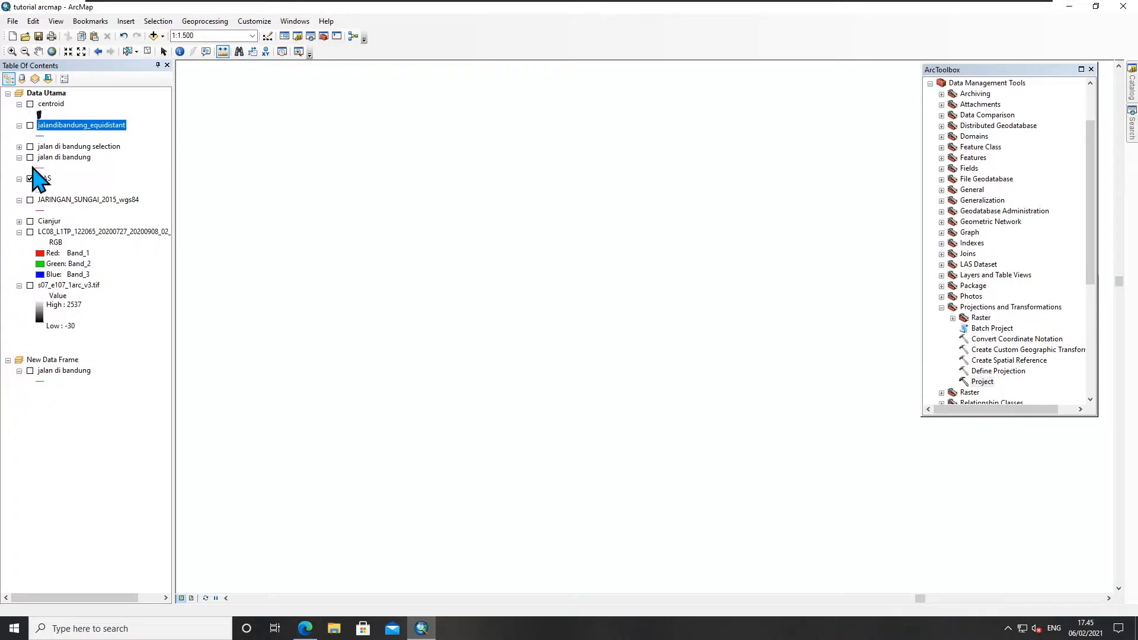
{"action": "right_click", "coordinate": [43, 180]}
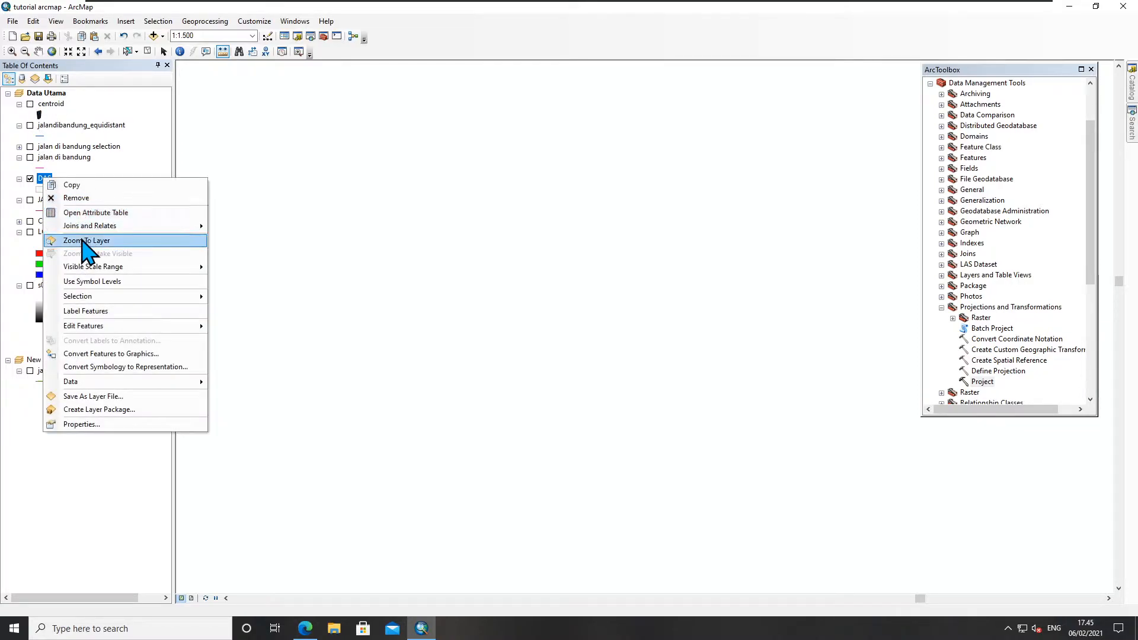
{"action": "left_click", "coordinate": [83, 238]}
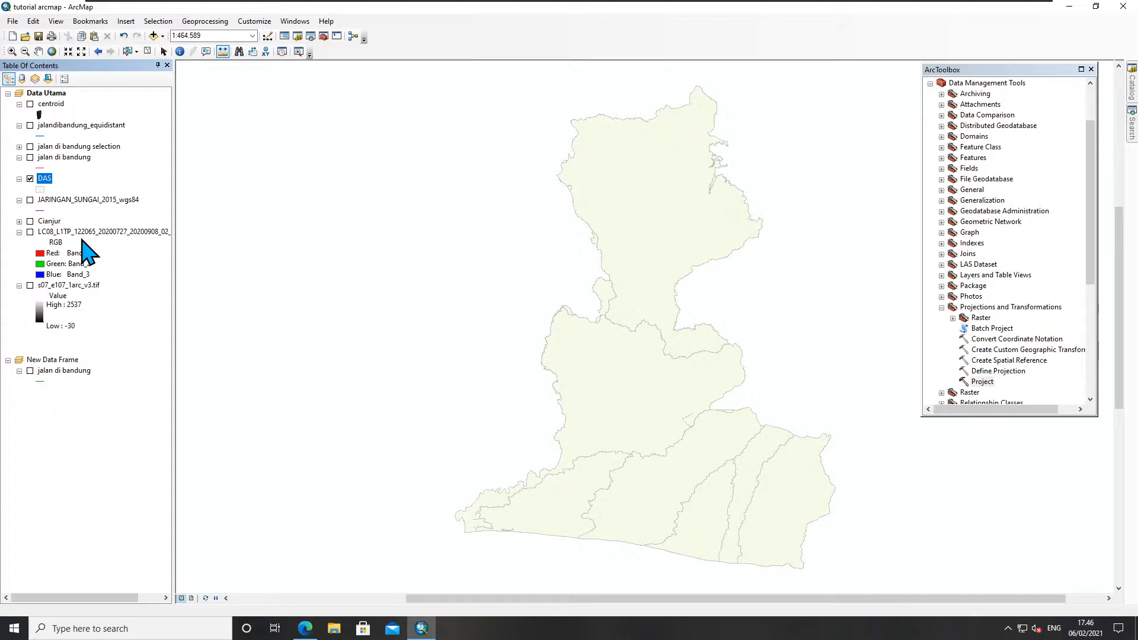
Step: Project the DAS layer to the Cylindrical Equal Area (world) coordinate system, saving the output as DAS_Equal_Area in Default.gdb
{"action": "double_click", "coordinate": [984, 383]}
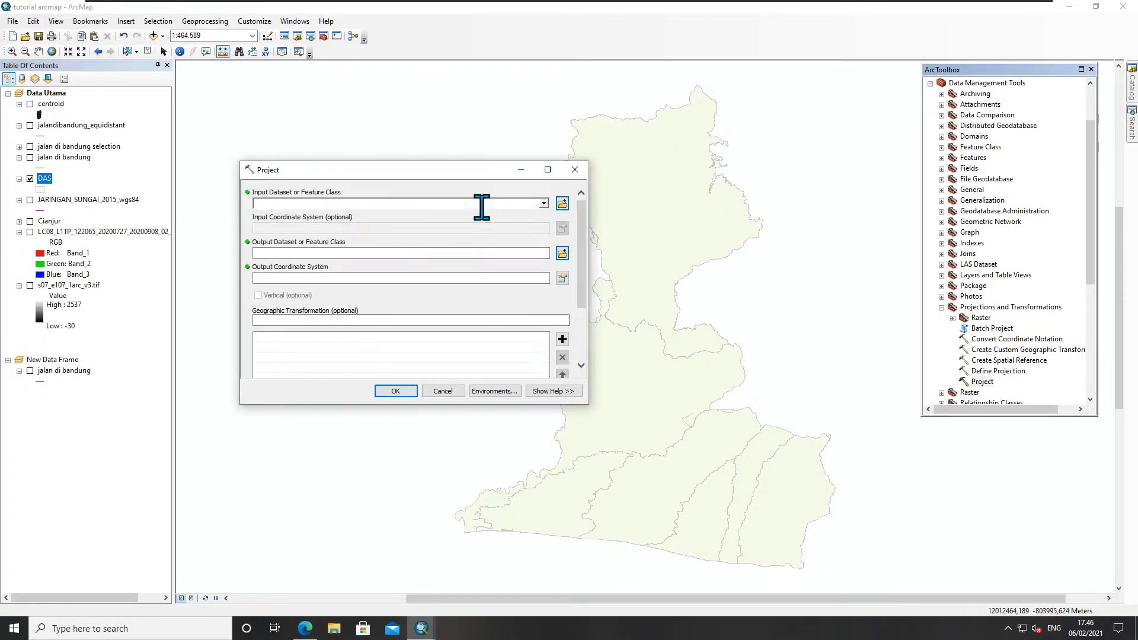
{"action": "left_click", "coordinate": [543, 203]}
{"action": "left_click", "coordinate": [284, 257]}
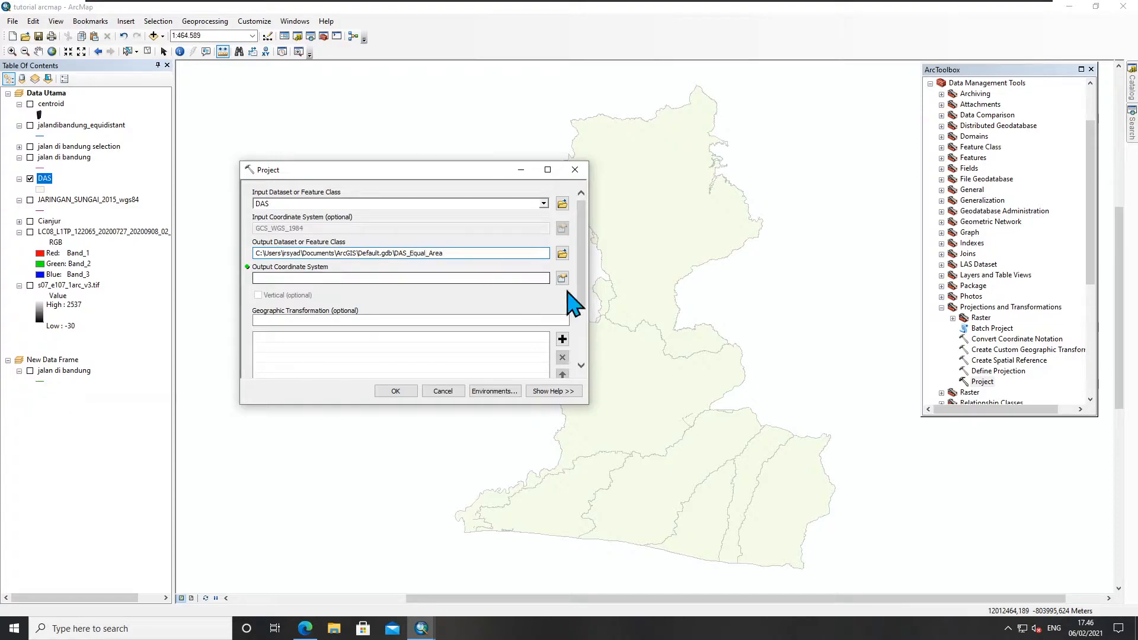
{"action": "left_click", "coordinate": [562, 278]}
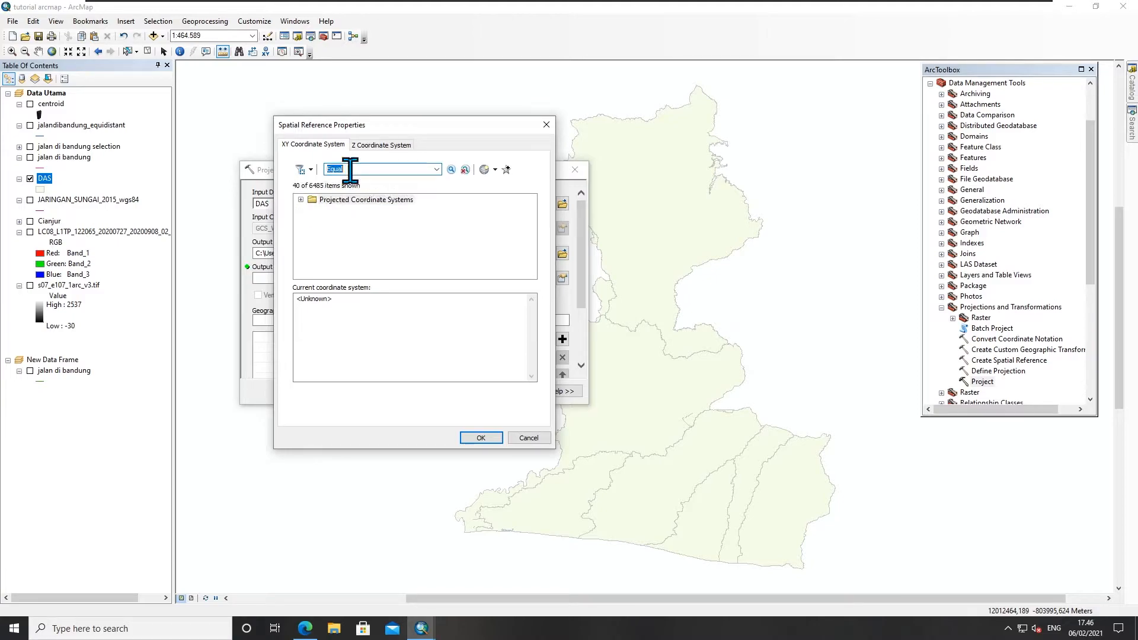
{"action": "left_click", "coordinate": [301, 199]}
{"action": "left_click", "coordinate": [312, 240]}
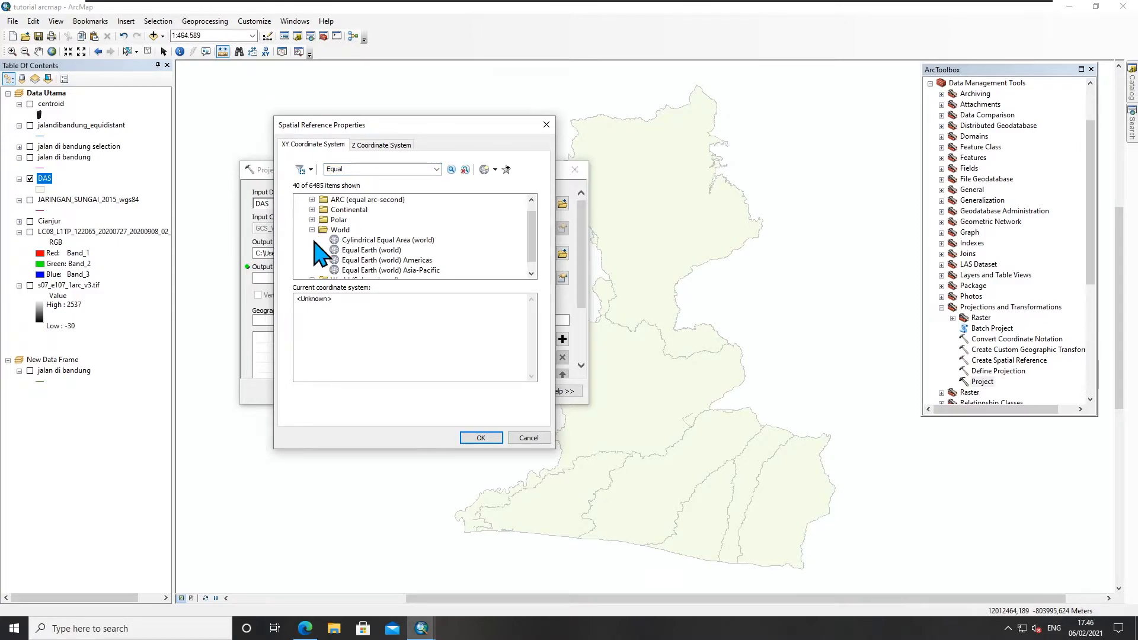
{"action": "left_click", "coordinate": [369, 241]}
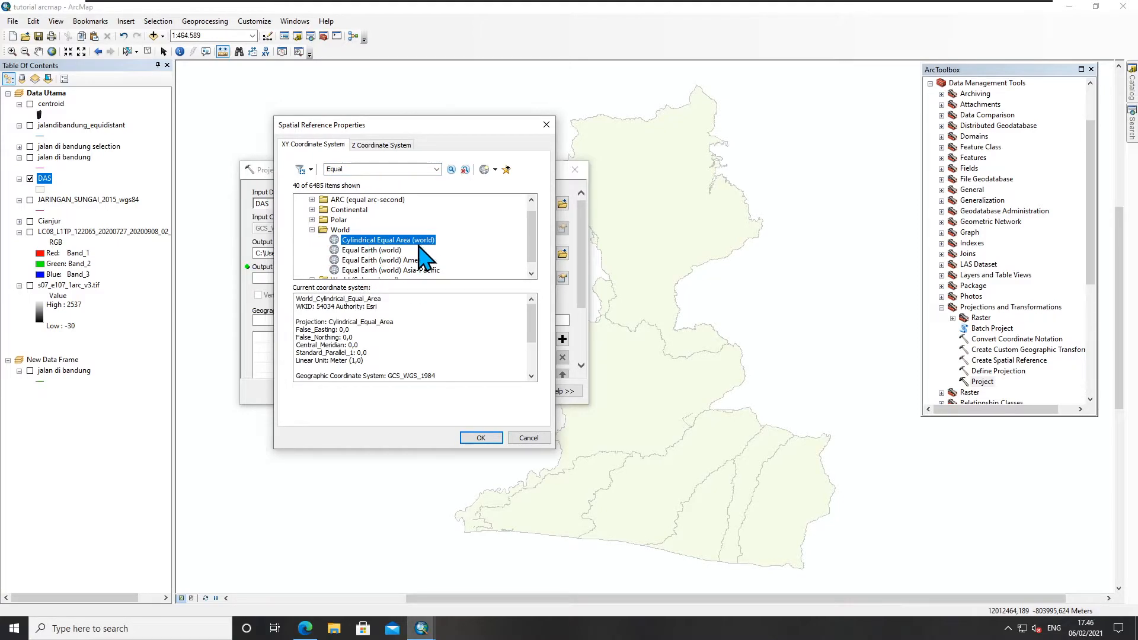
{"action": "left_click", "coordinate": [481, 437]}
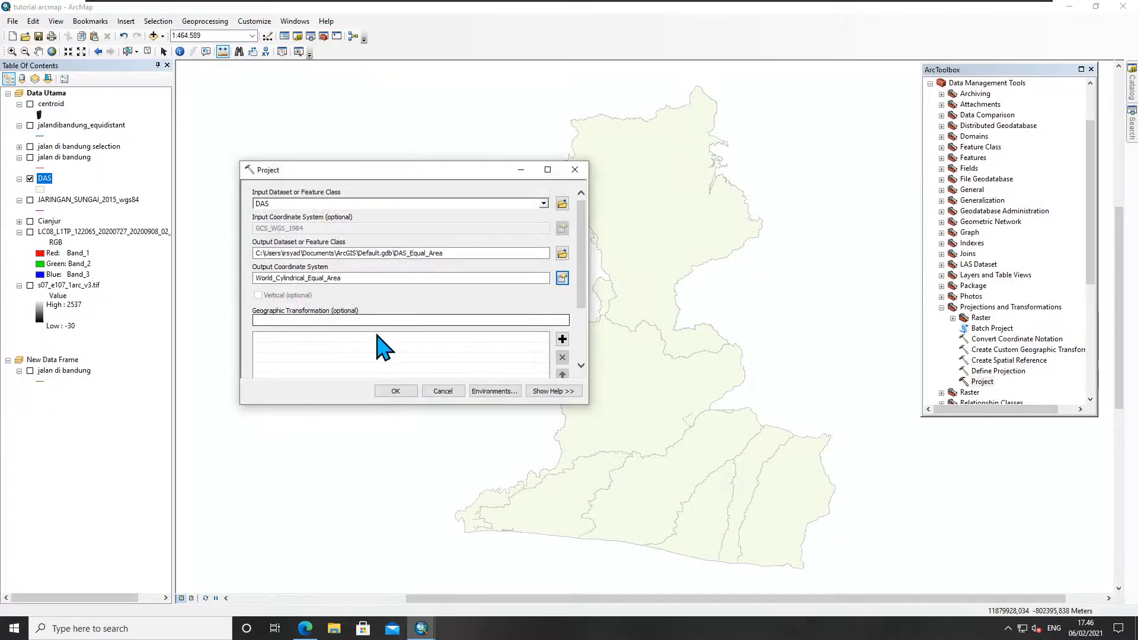
{"action": "left_click", "coordinate": [395, 392]}
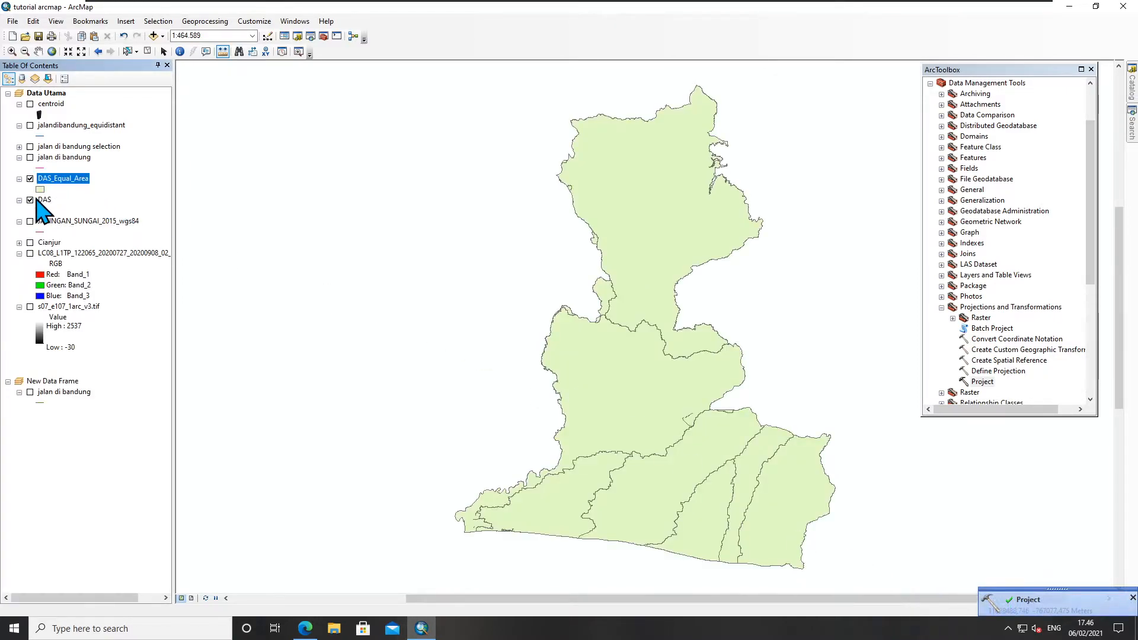
Step: Hide the original DAS layer and open the attribute table of DAS_Equal_Area
{"action": "right_click", "coordinate": [66, 179]}
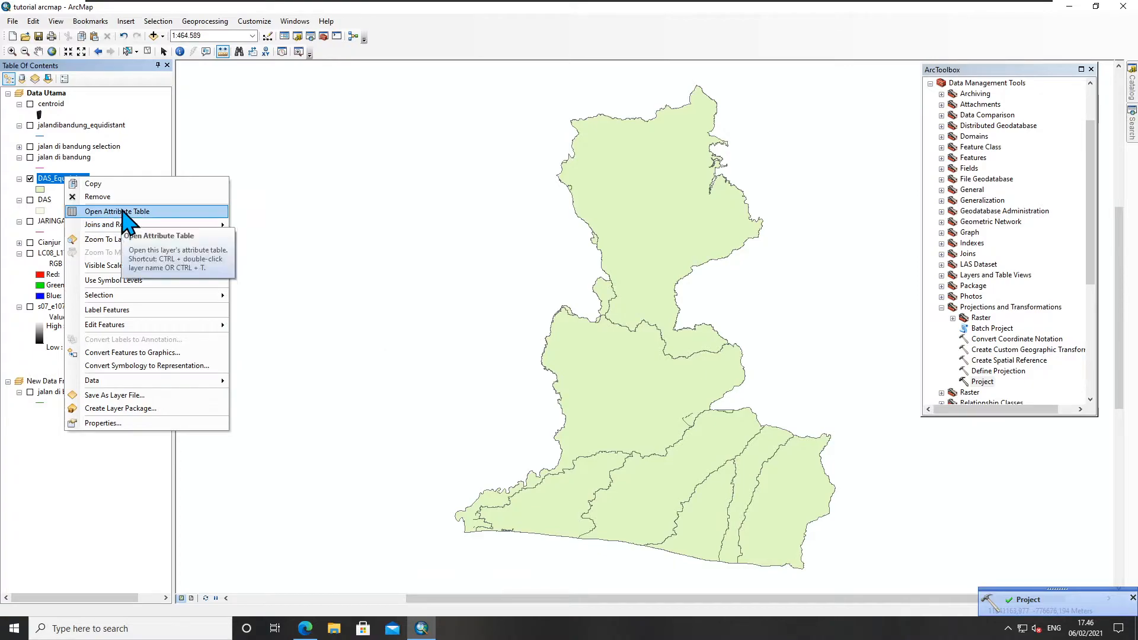
{"action": "left_click", "coordinate": [119, 212]}
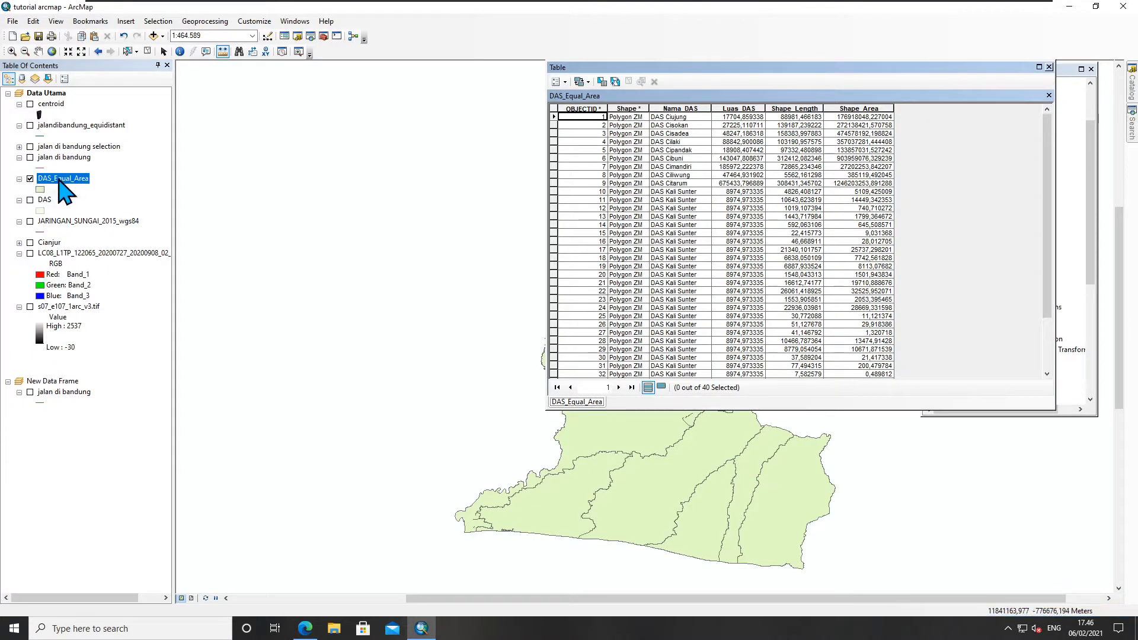
{"action": "left_click_drag", "start_coordinate": [544, 69], "coordinate": [392, 74]}
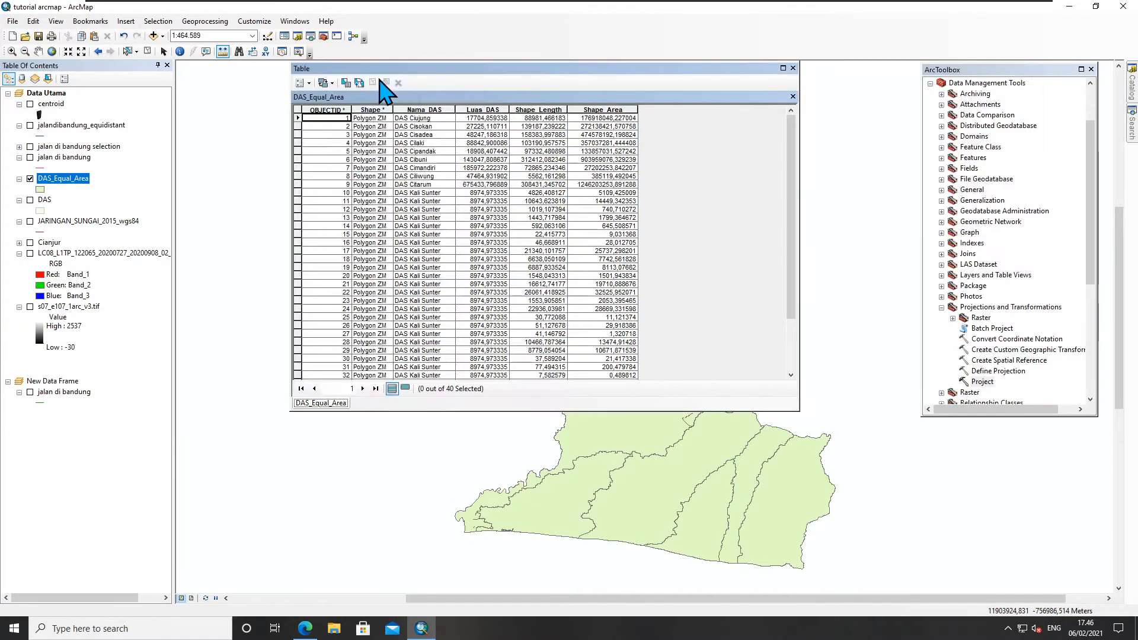
Step: Add a Float field named Luasan with the alias Luas Area DAS to the DAS_Equal_Area attribute table
{"action": "left_click", "coordinate": [301, 83]}
{"action": "left_click", "coordinate": [329, 166]}
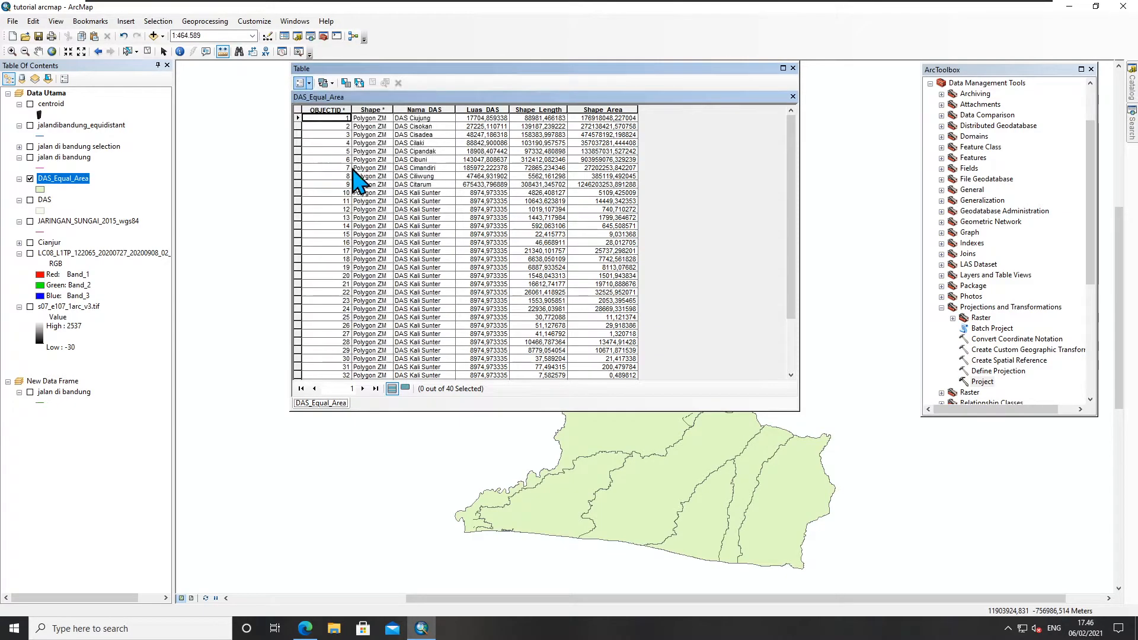
{"action": "type", "text": "Luasan"}
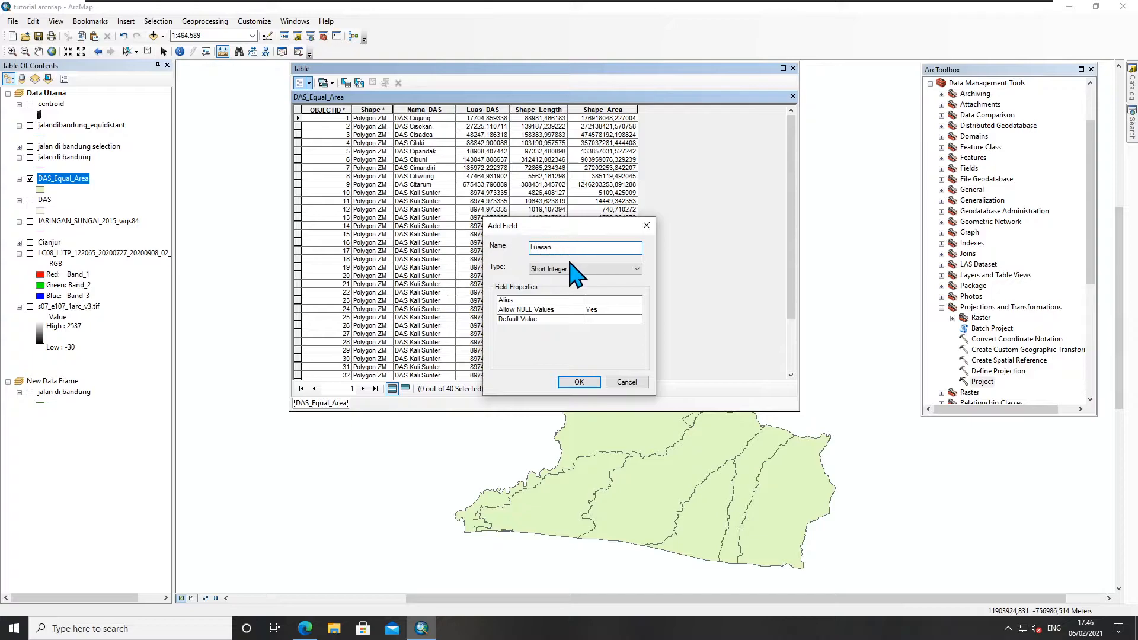
{"action": "left_click", "coordinate": [570, 265]}
{"action": "left_click", "coordinate": [566, 300]}
{"action": "left_click", "coordinate": [592, 301]}
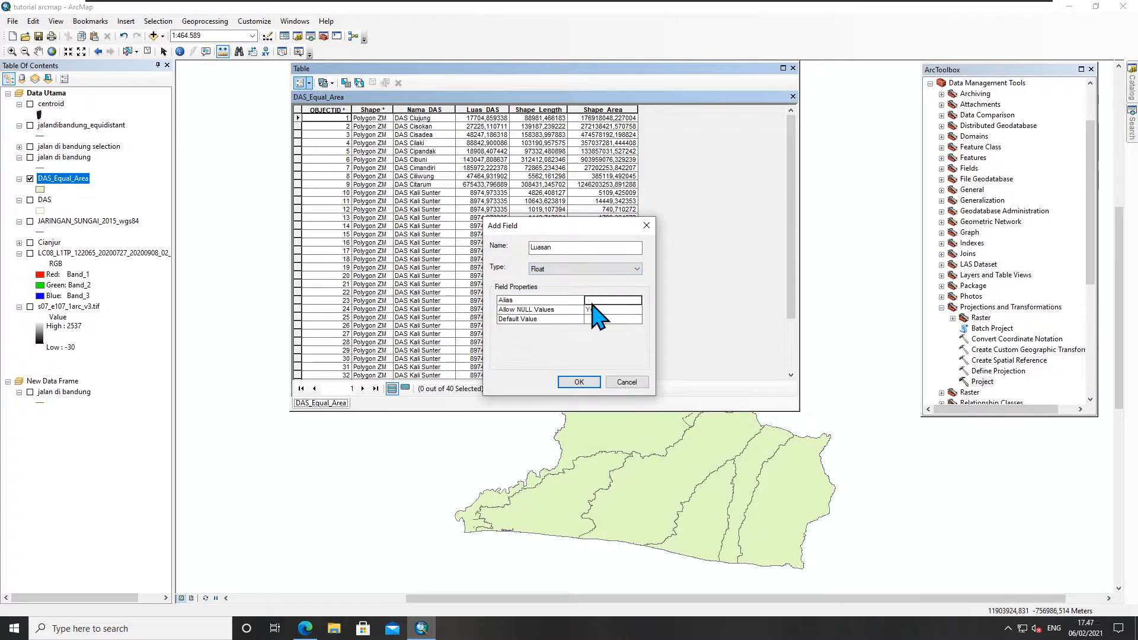
{"action": "type", "text": "Luasan"}
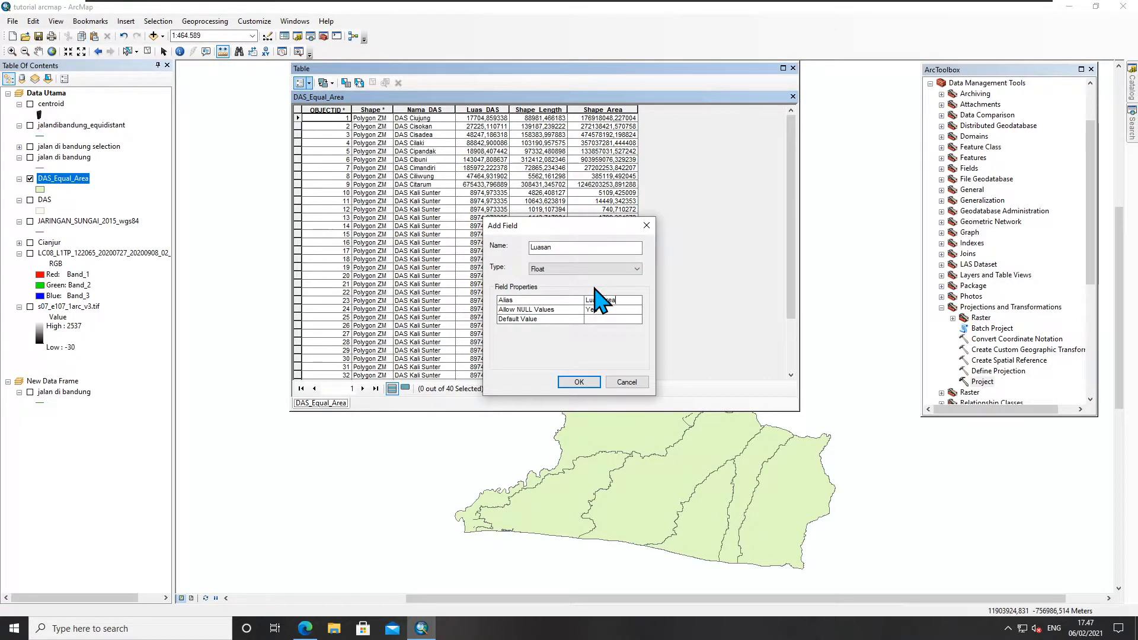
{"action": "type", "text": "S"}
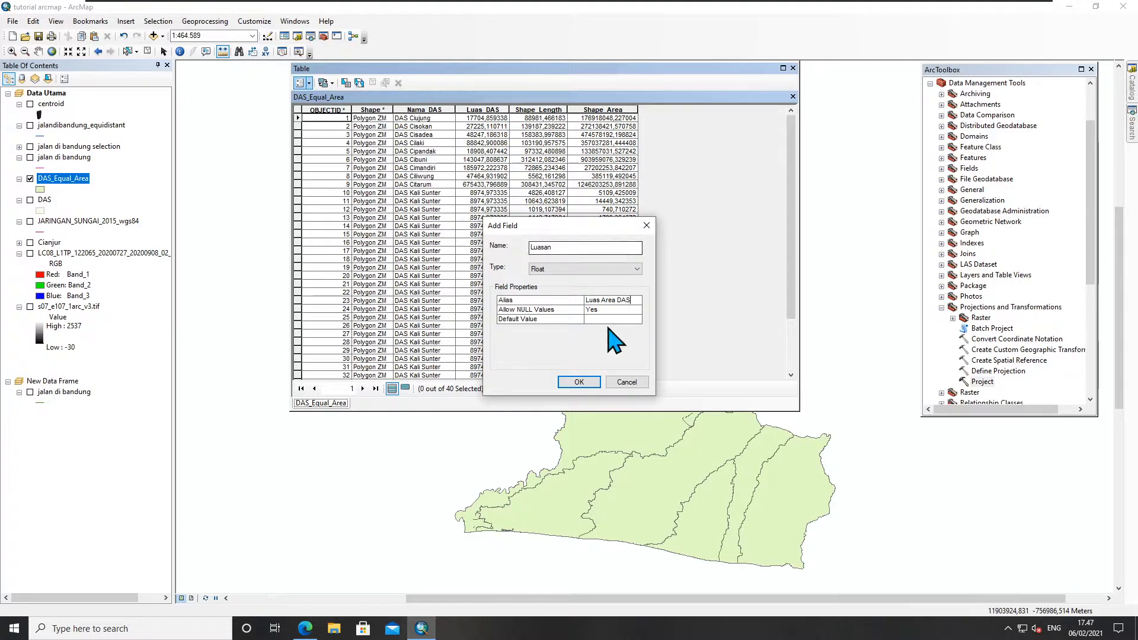
{"action": "left_click", "coordinate": [579, 382]}
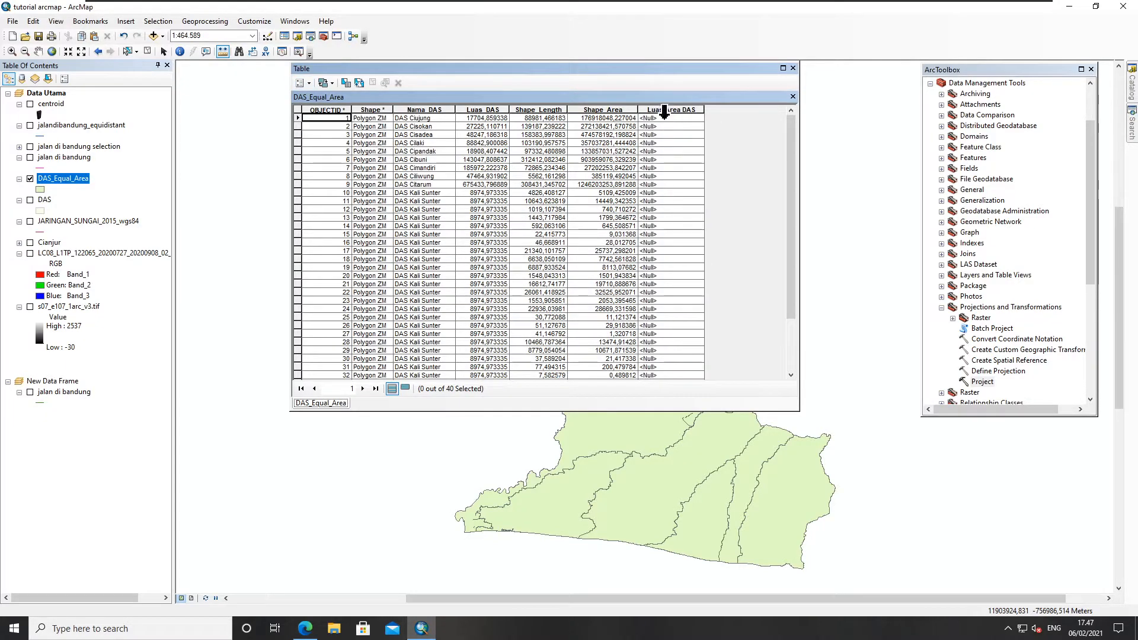
Step: Calculate the geometry area in hectares for the Luas Area DAS field, using the data source's World Cylindrical Equal Area coordinate system
{"action": "right_click", "coordinate": [677, 111]}
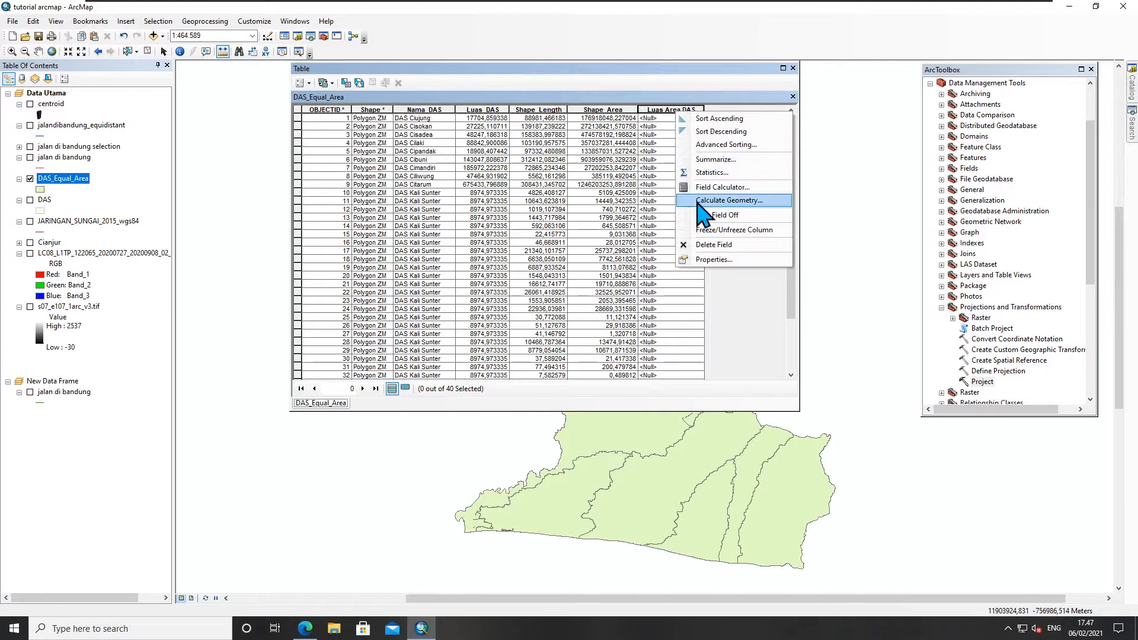
{"action": "left_click", "coordinate": [701, 201]}
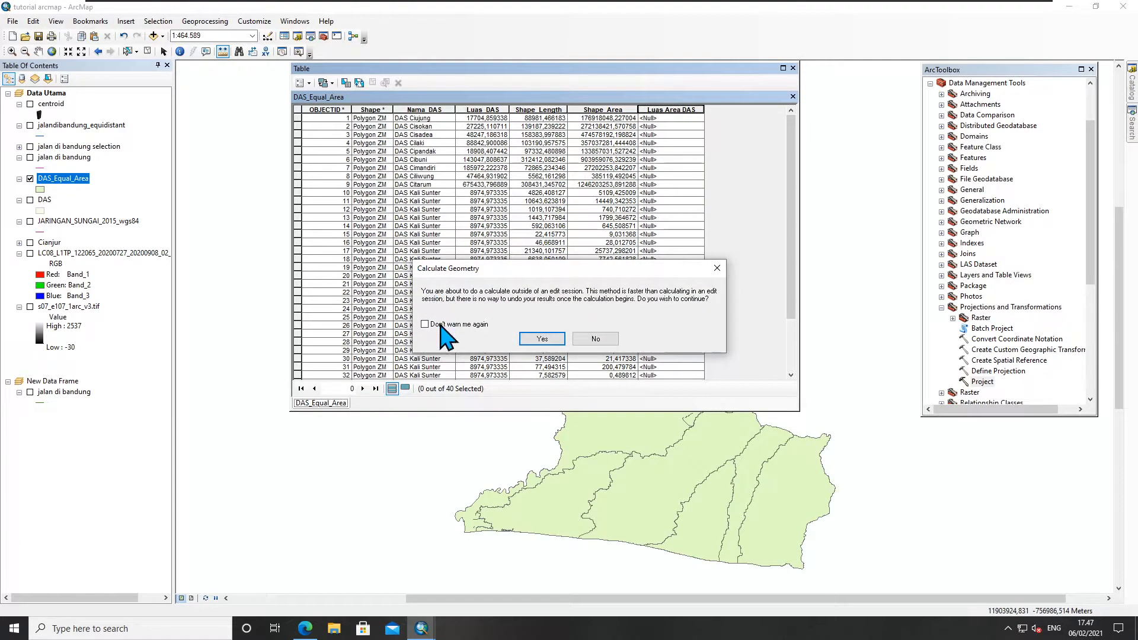
{"action": "left_click", "coordinate": [542, 338]}
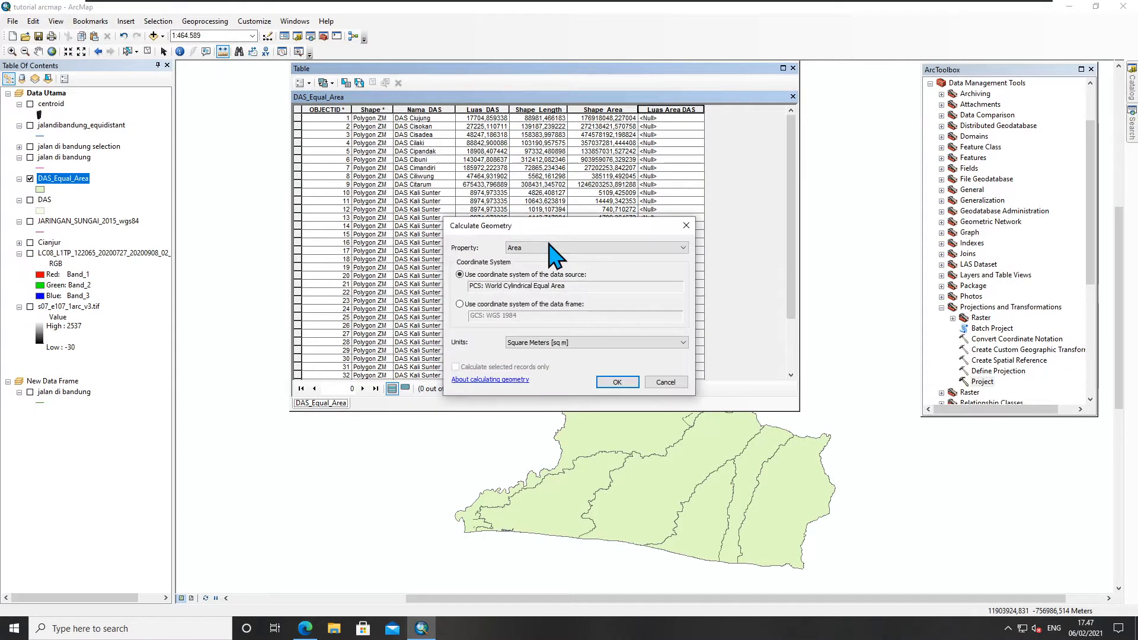
{"action": "left_click", "coordinate": [551, 248]}
{"action": "left_click", "coordinate": [537, 259]}
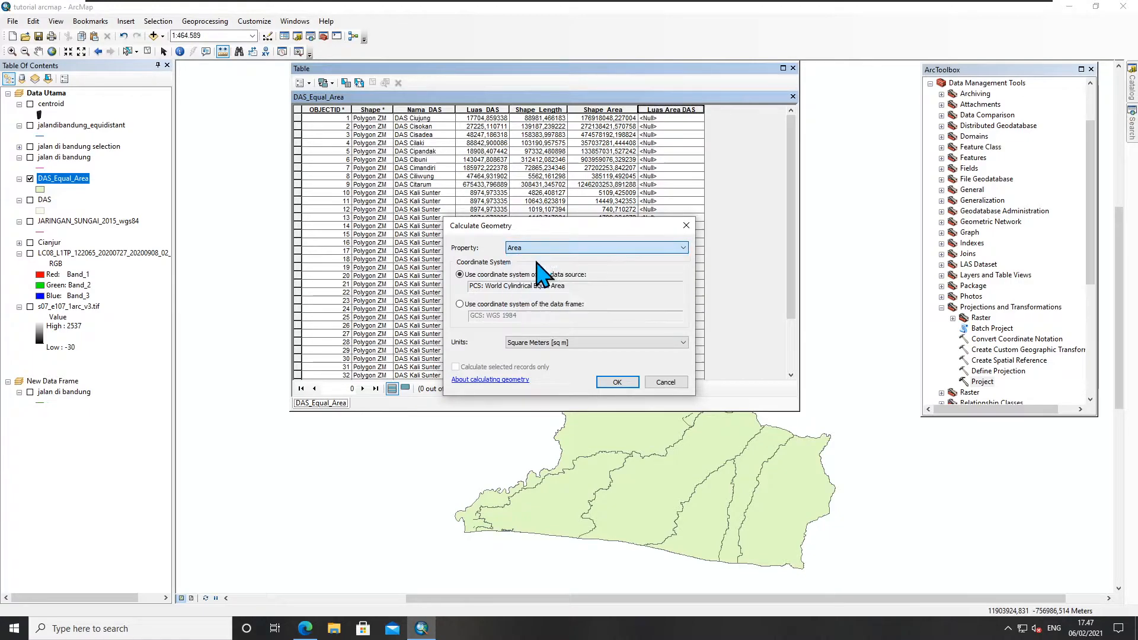
{"action": "left_click", "coordinate": [590, 343]}
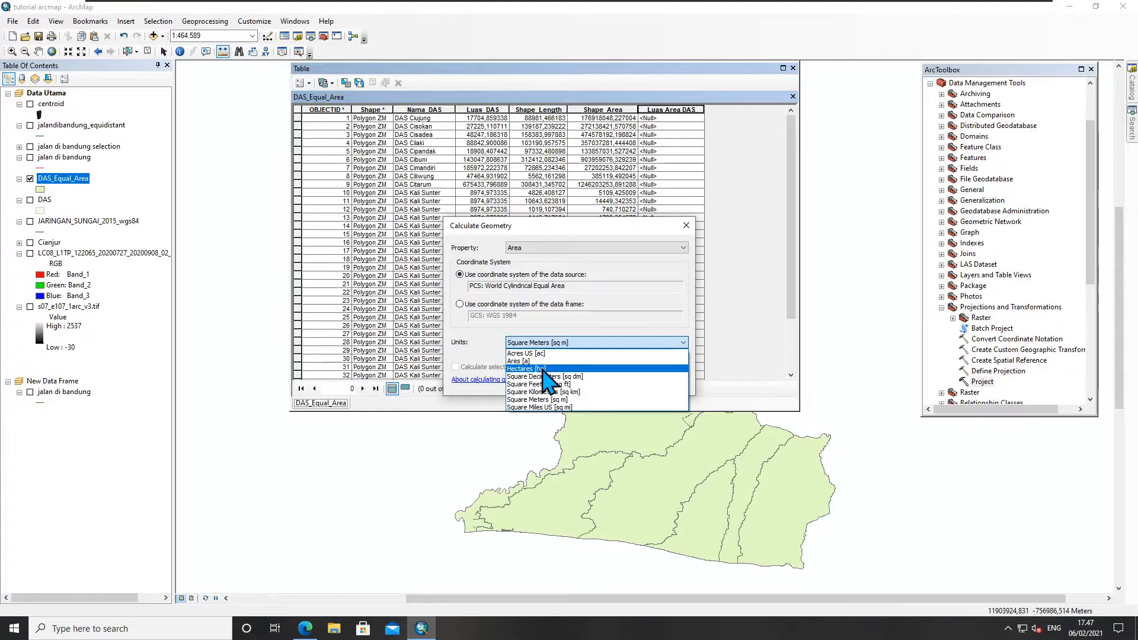
{"action": "left_click", "coordinate": [526, 369]}
{"action": "left_click_drag", "start_coordinate": [470, 285], "coordinate": [592, 290]}
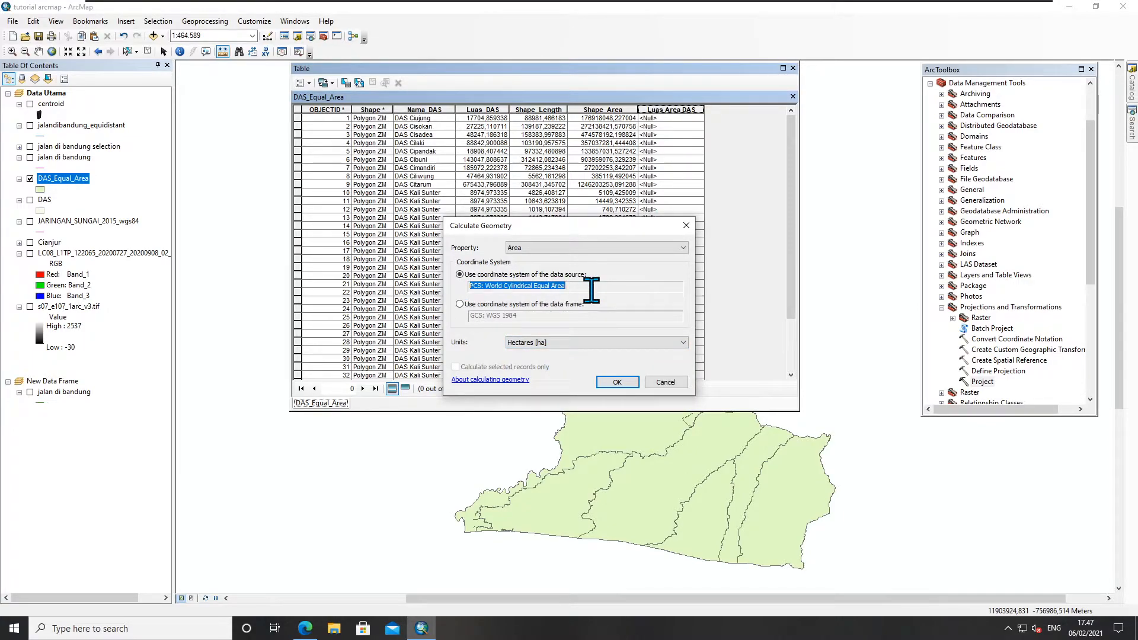
{"action": "left_click", "coordinate": [624, 380]}
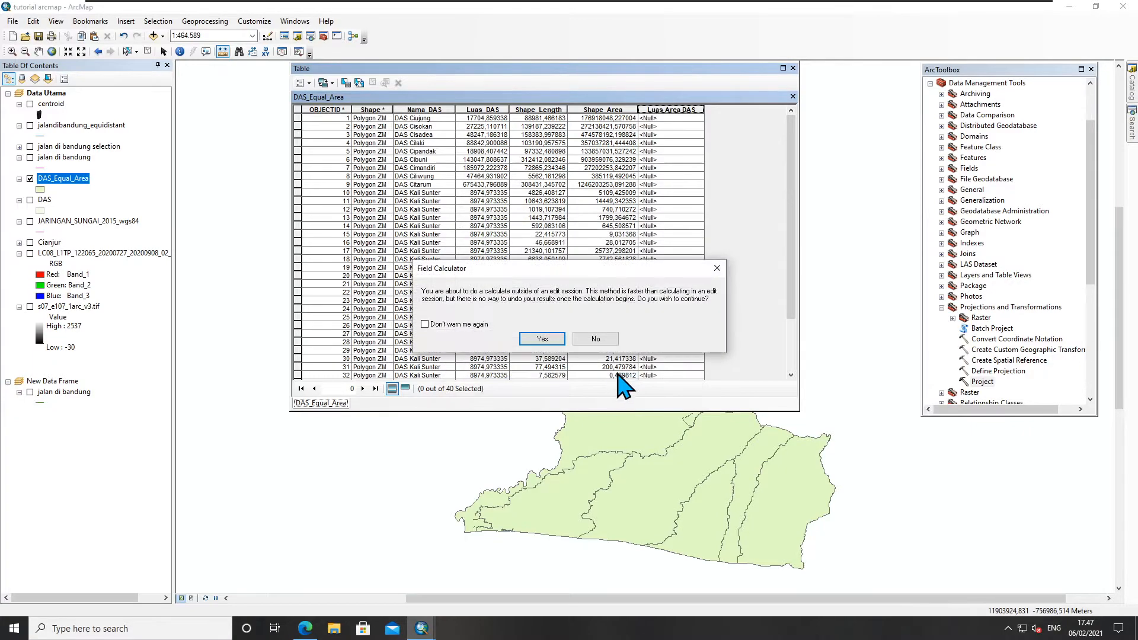
{"action": "left_click", "coordinate": [551, 336]}
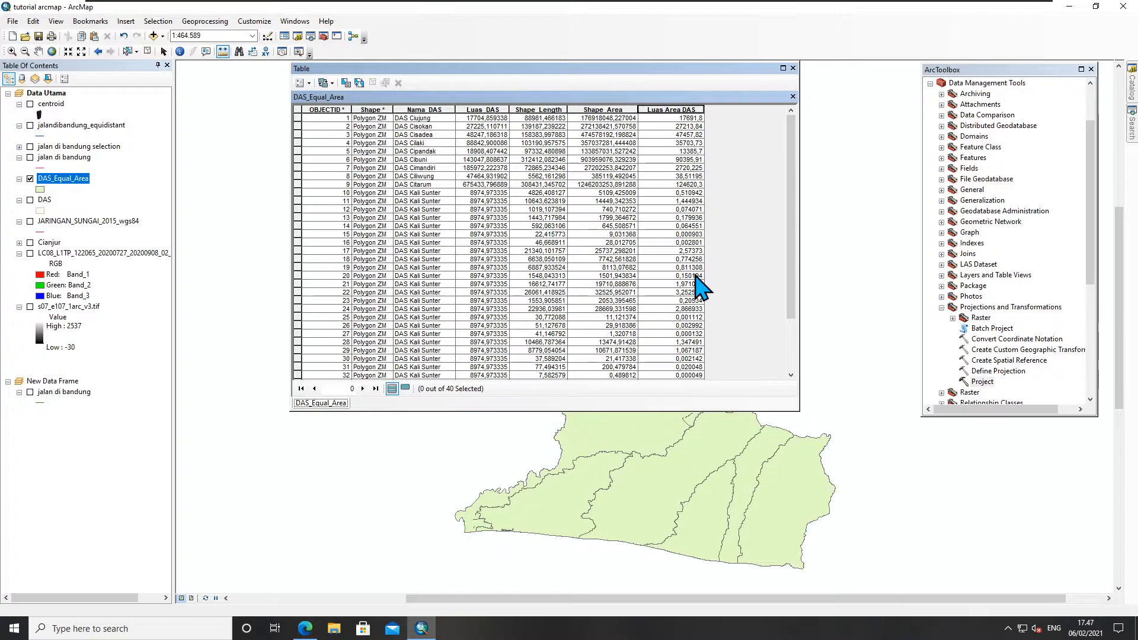
Step: Append the hectare unit in parentheses to the Luas Area DAS field's alias and close the attribute table
{"action": "scroll", "coordinate": [673, 264], "scroll_direction": "down", "scroll_amount": 3}
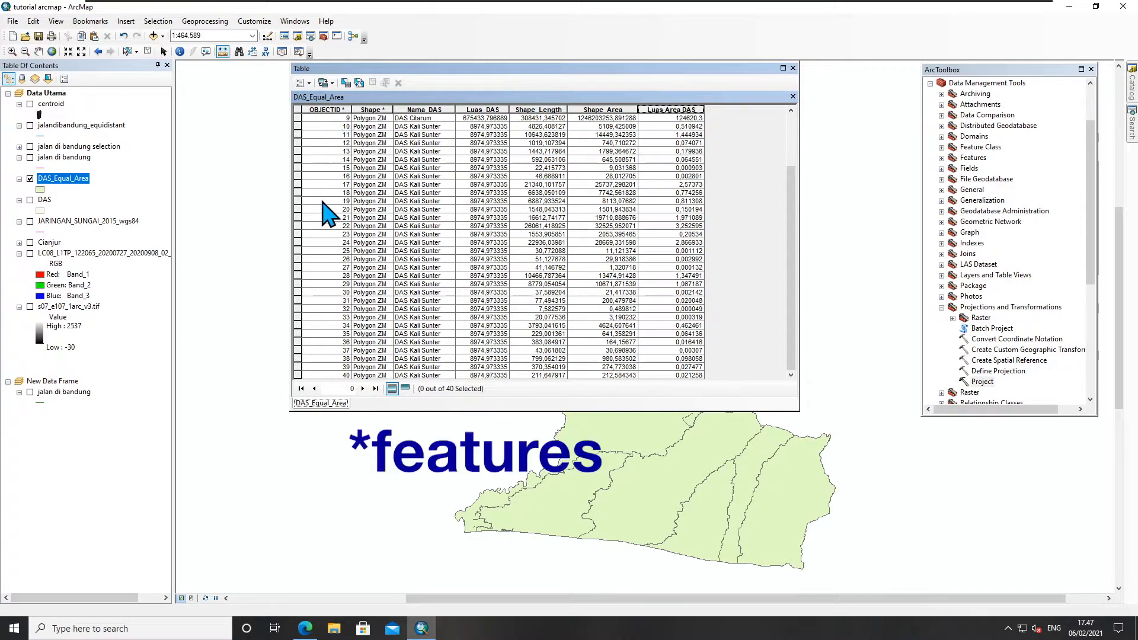
{"action": "right_click", "coordinate": [672, 110]}
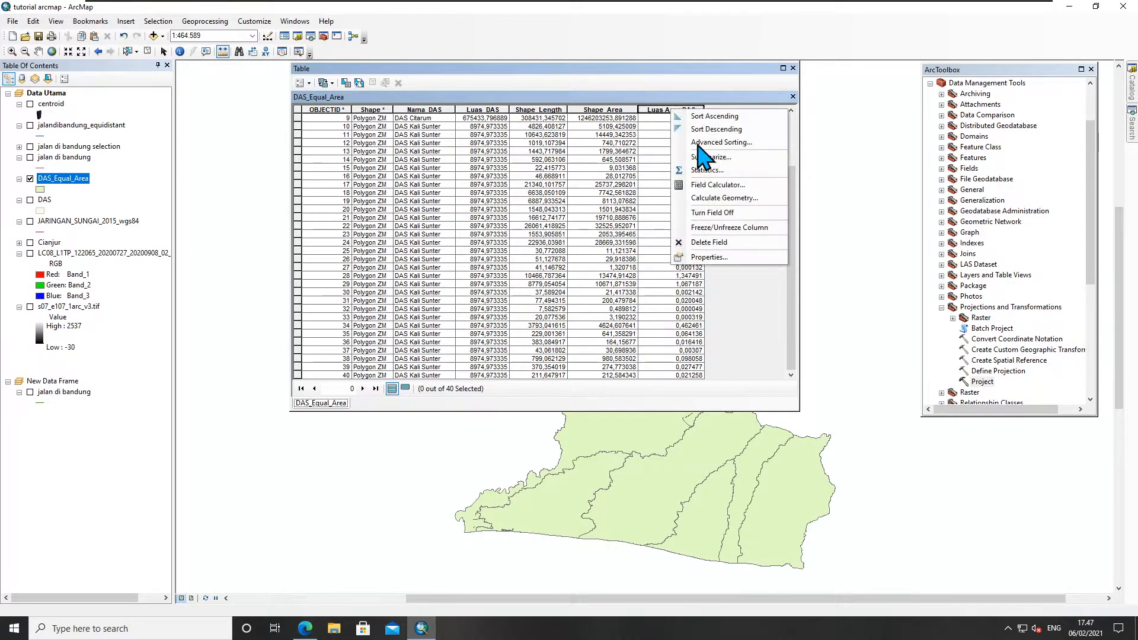
{"action": "left_click", "coordinate": [715, 258]}
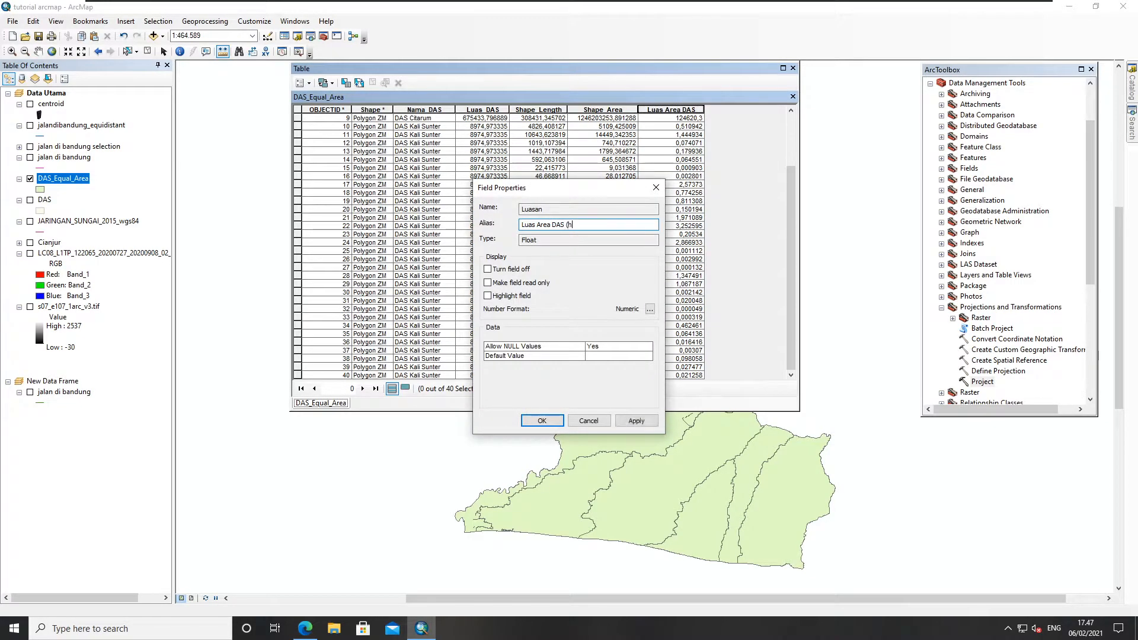
{"action": "left_click", "coordinate": [542, 420]}
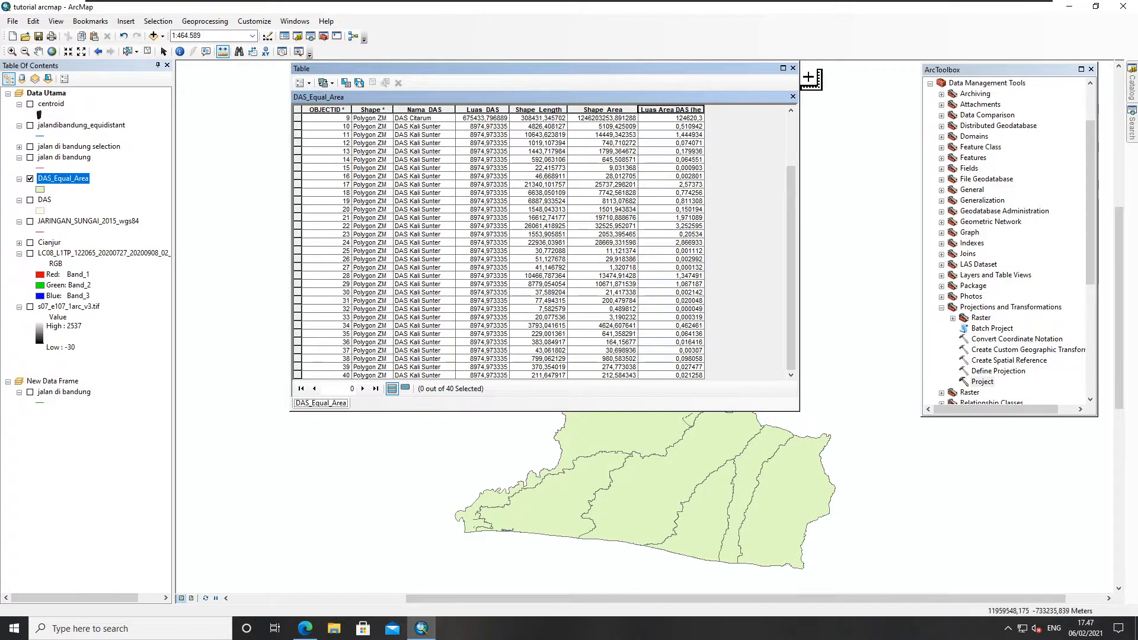
{"action": "left_click", "coordinate": [793, 69]}
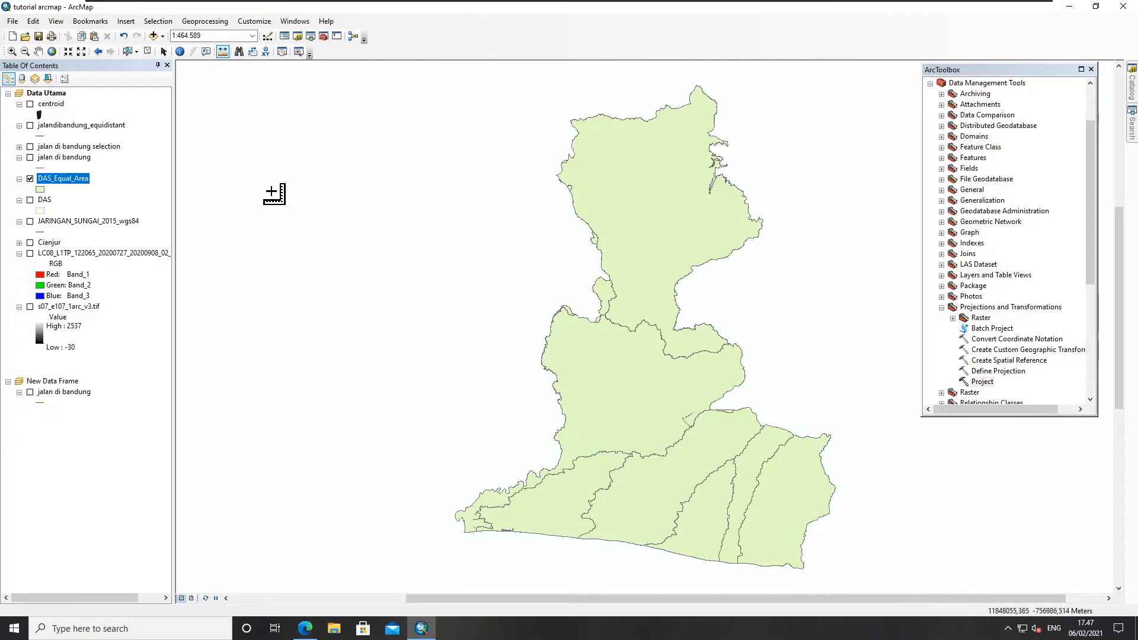
Step: Hide the DAS_Equal_Area layer so that no layers are displayed in the Data Utama data frame
{"action": "left_click", "coordinate": [29, 158]}
{"action": "left_click", "coordinate": [29, 157]}
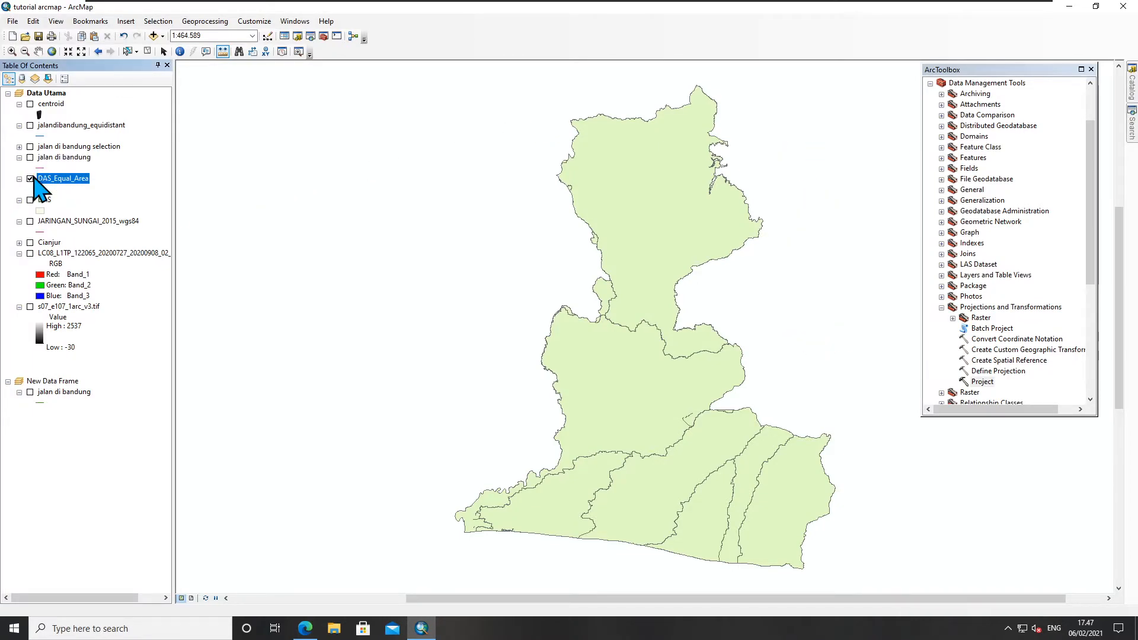
{"action": "left_click", "coordinate": [30, 178]}
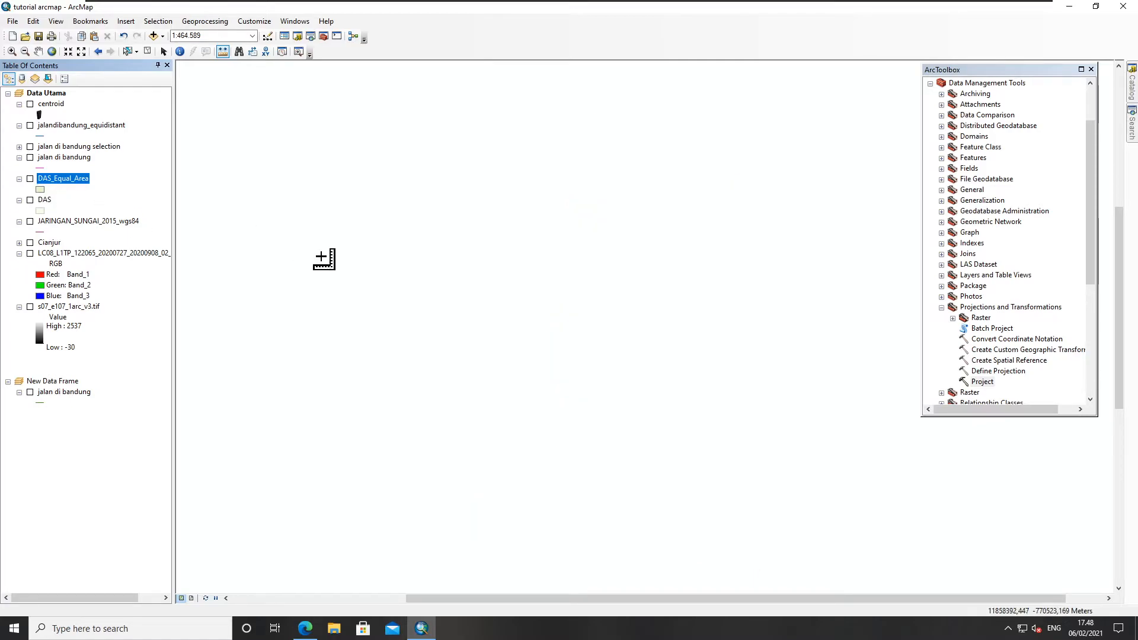
{"action": "left_click", "coordinate": [122, 190]}
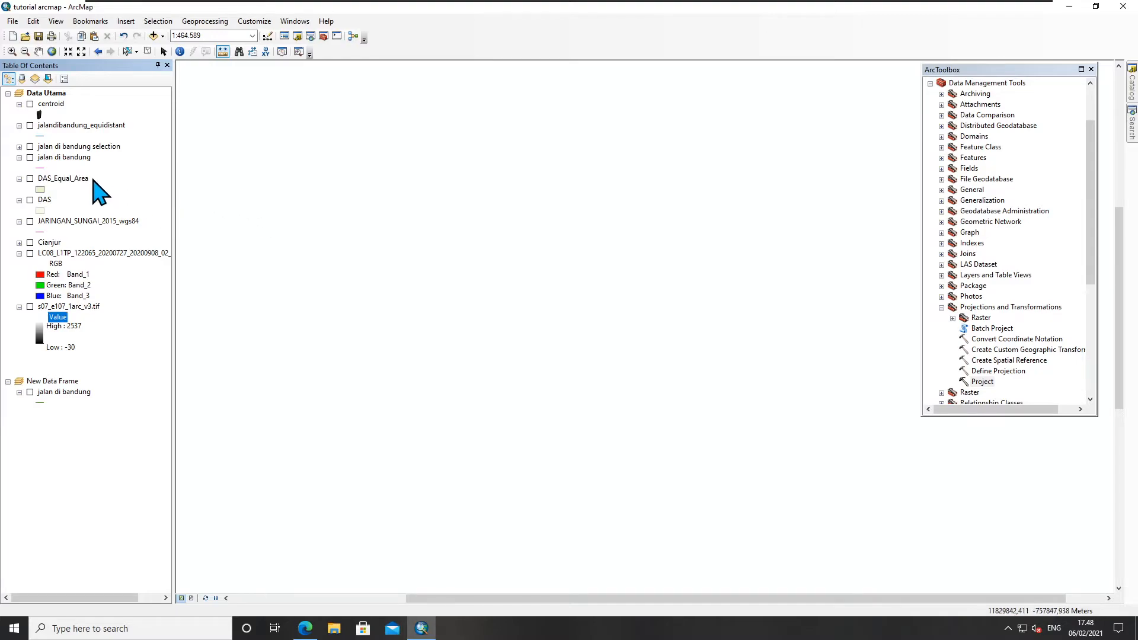
Step: Display the jalan di bandung and DAS_Equal_Area layers together and inspect the watershed polygons beside the Bandung roads
{"action": "left_click", "coordinate": [38, 51]}
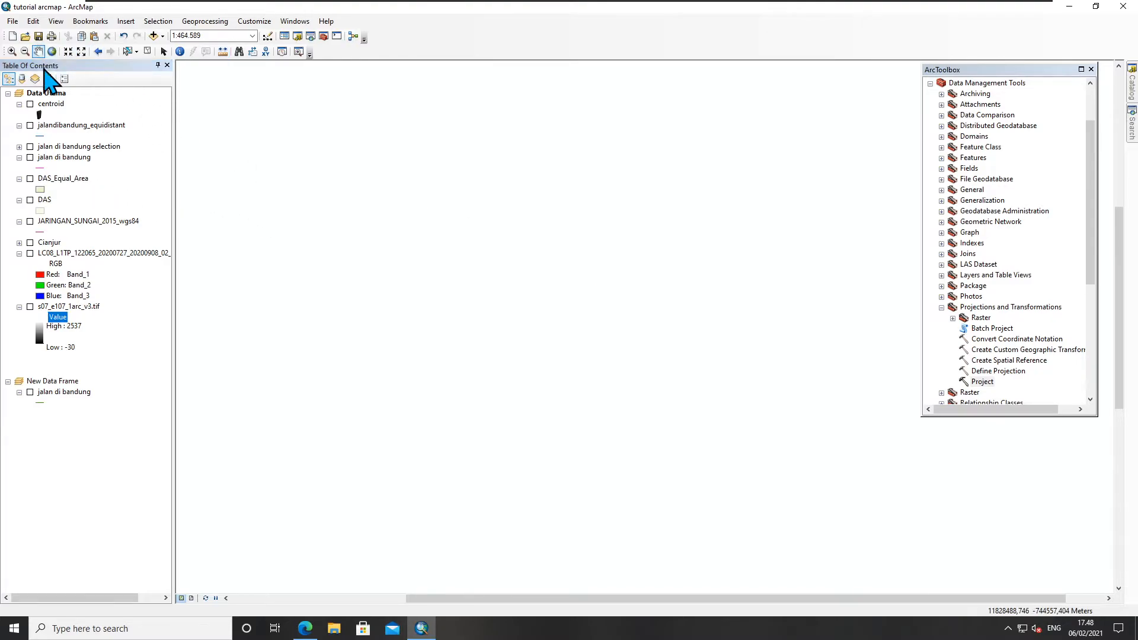
{"action": "left_click", "coordinate": [29, 157]}
{"action": "mouse_move", "coordinate": [637, 334]}
{"action": "left_mouse_down"}
{"action": "mouse_move", "coordinate": [584, 325]}
{"action": "mouse_move", "coordinate": [376, 350]}
{"action": "left_mouse_up"}
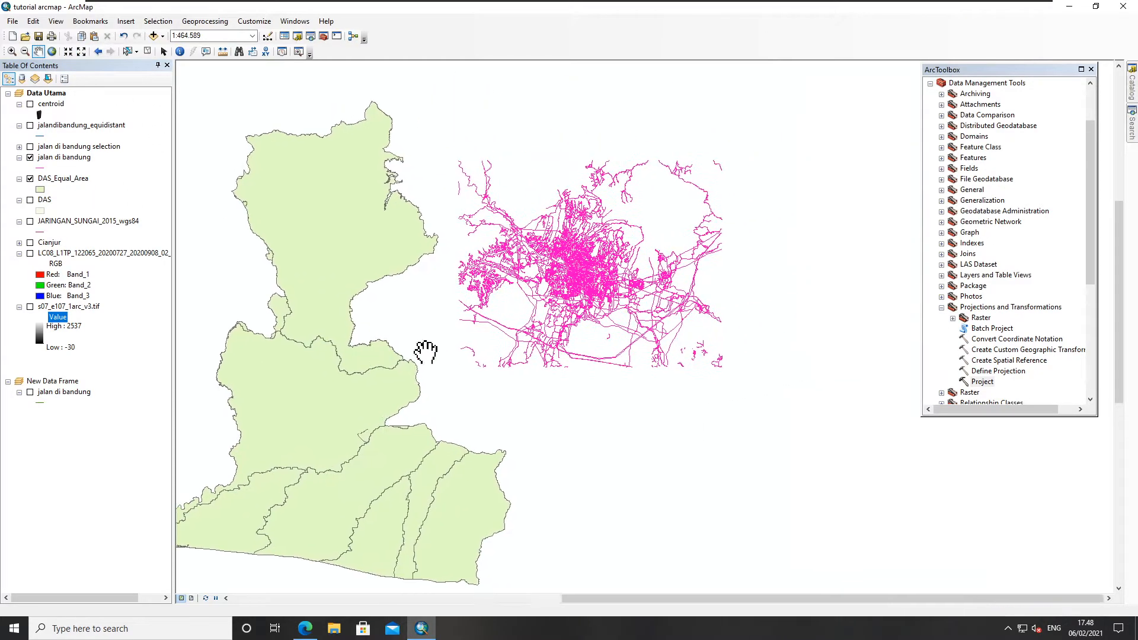
{"action": "scroll", "coordinate": [581, 243], "scroll_direction": "down", "scroll_amount": 1}
{"action": "scroll", "coordinate": [562, 178], "scroll_direction": "down", "scroll_amount": 1}
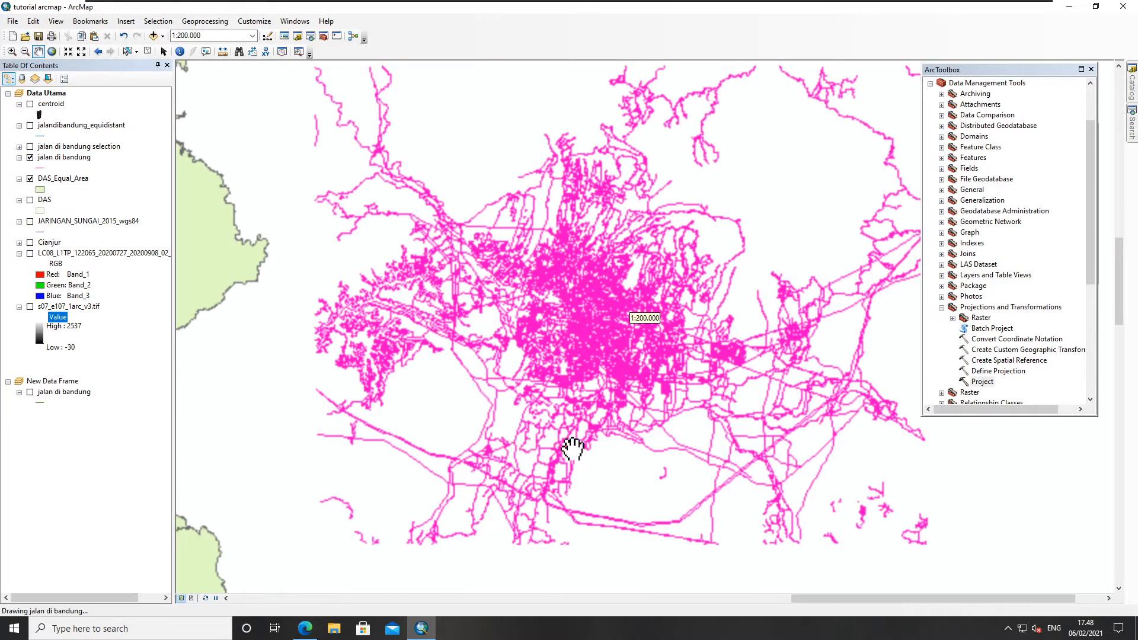
{"action": "left_click_drag", "start_coordinate": [518, 318], "coordinate": [740, 262]}
{"action": "left_click_drag", "start_coordinate": [429, 293], "coordinate": [643, 305]}
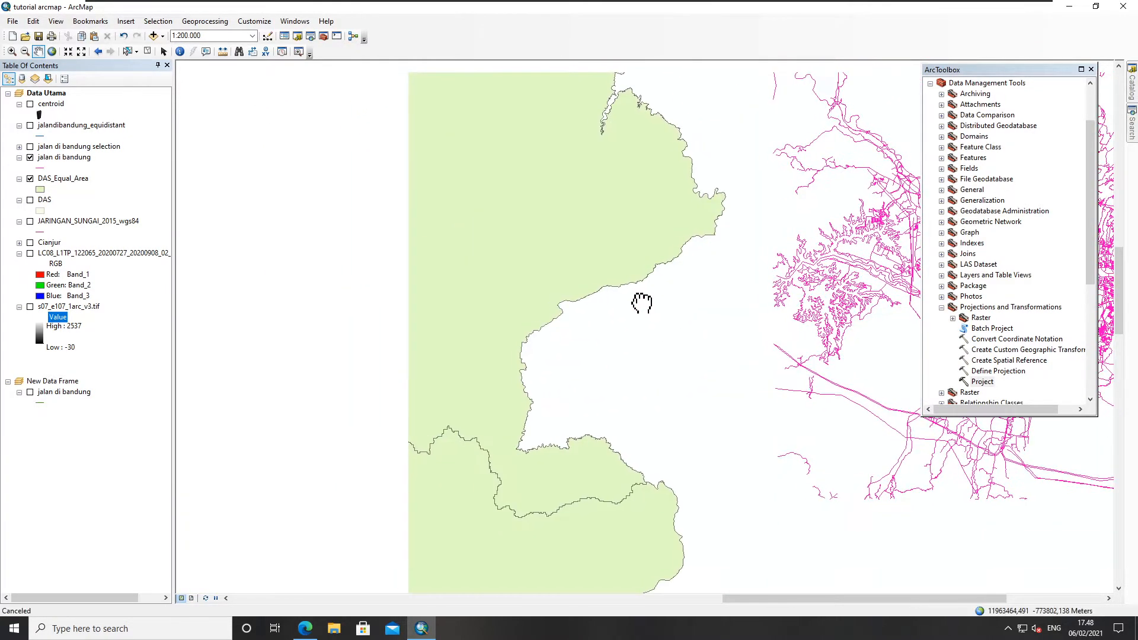
{"action": "left_click_drag", "start_coordinate": [470, 297], "coordinate": [538, 307]}
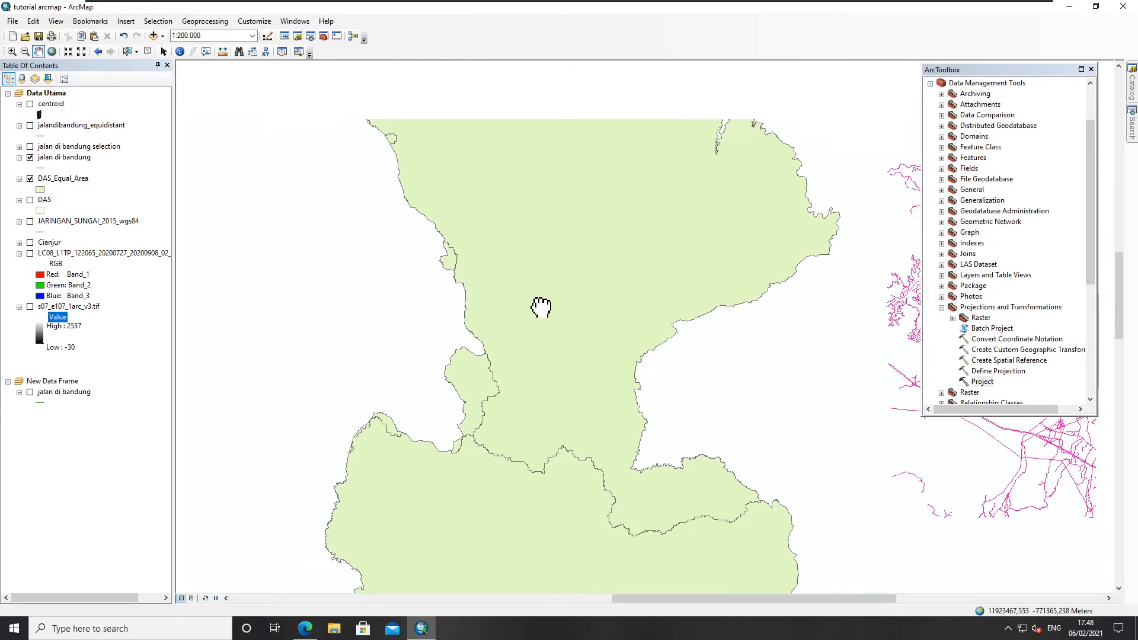
Step: Set up the Project tool with DAS as the input dataset and DAS_test_UTM as the output feature class name
{"action": "double_click", "coordinate": [976, 382]}
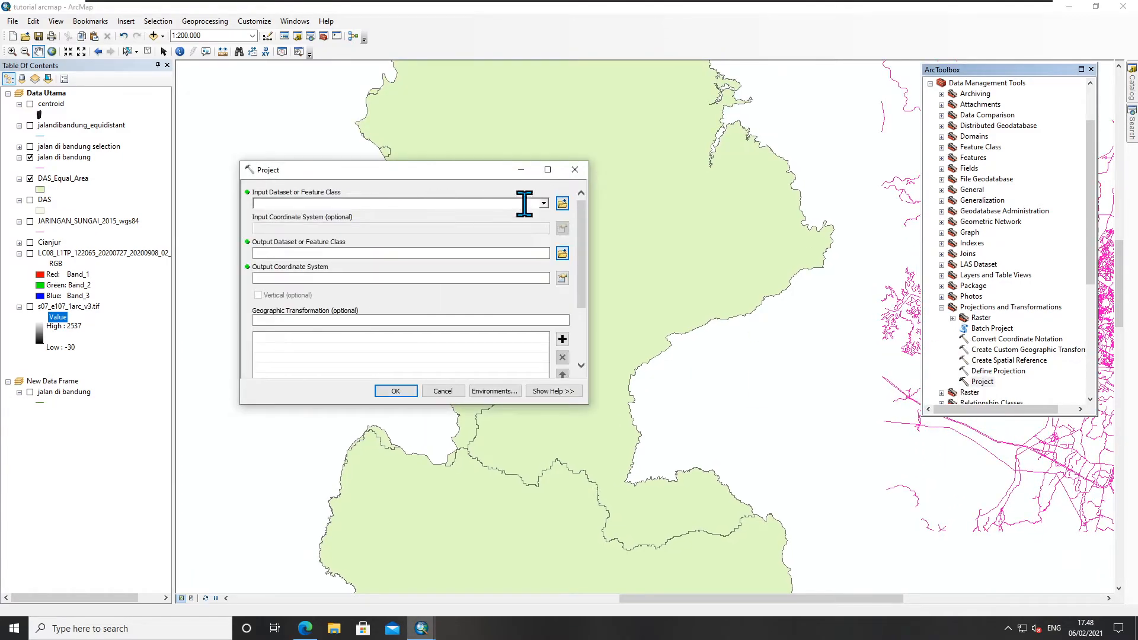
{"action": "left_click", "coordinate": [543, 204]}
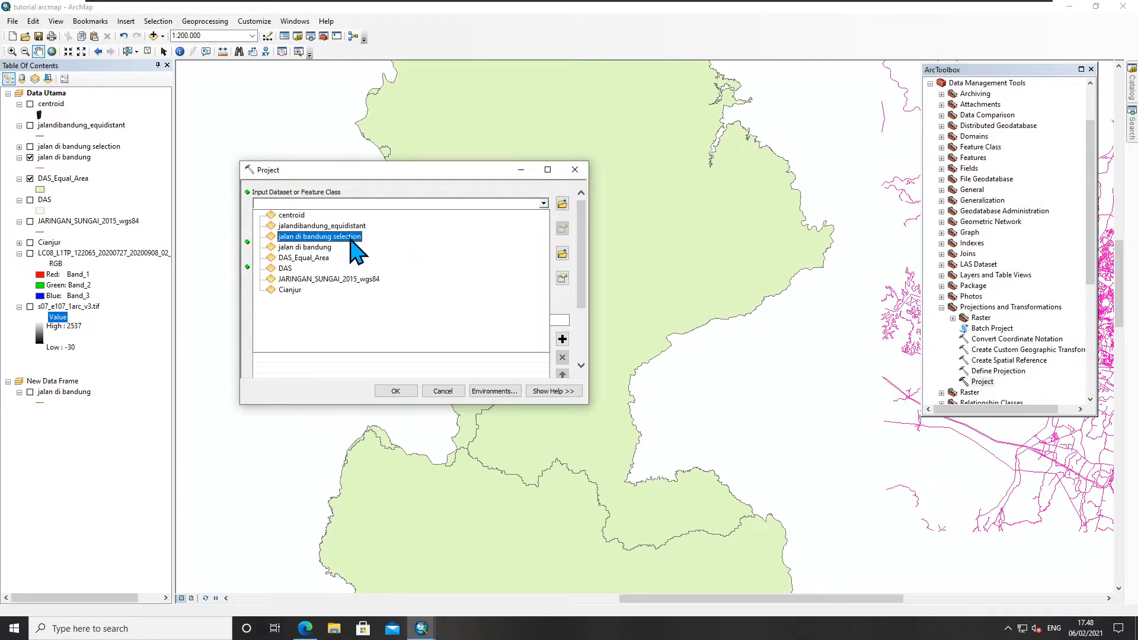
{"action": "left_click", "coordinate": [296, 268]}
{"action": "left_click", "coordinate": [518, 253]}
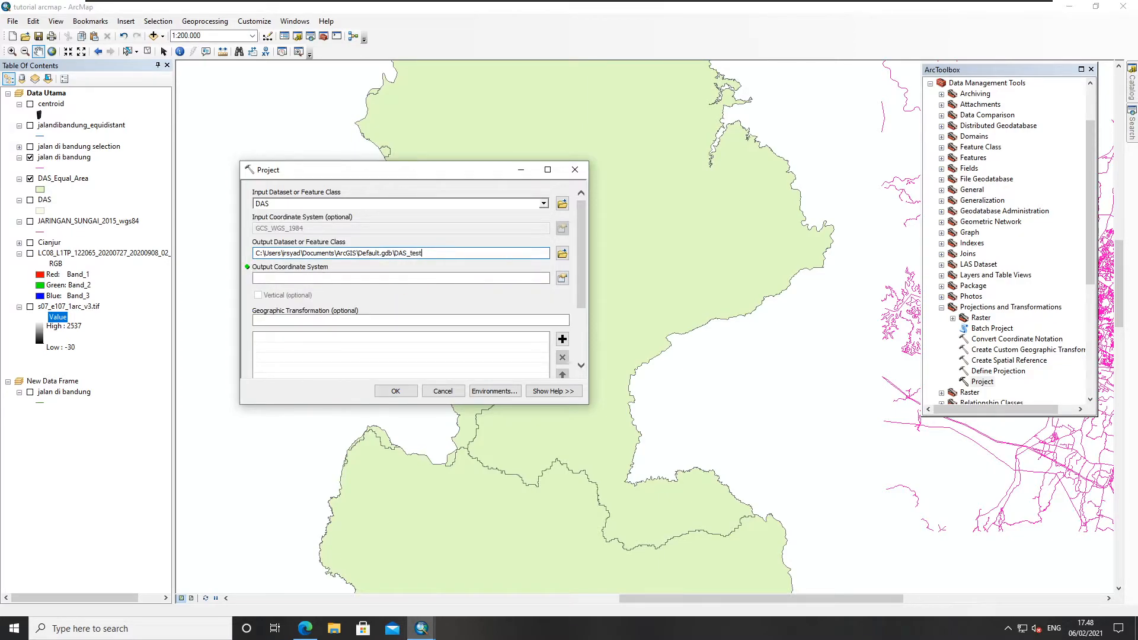
{"action": "type", "text": "test_TU"}
Step: Choose WGS 1984 UTM Zone 48S as the output coordinate system and run the projection
{"action": "left_click", "coordinate": [562, 278]}
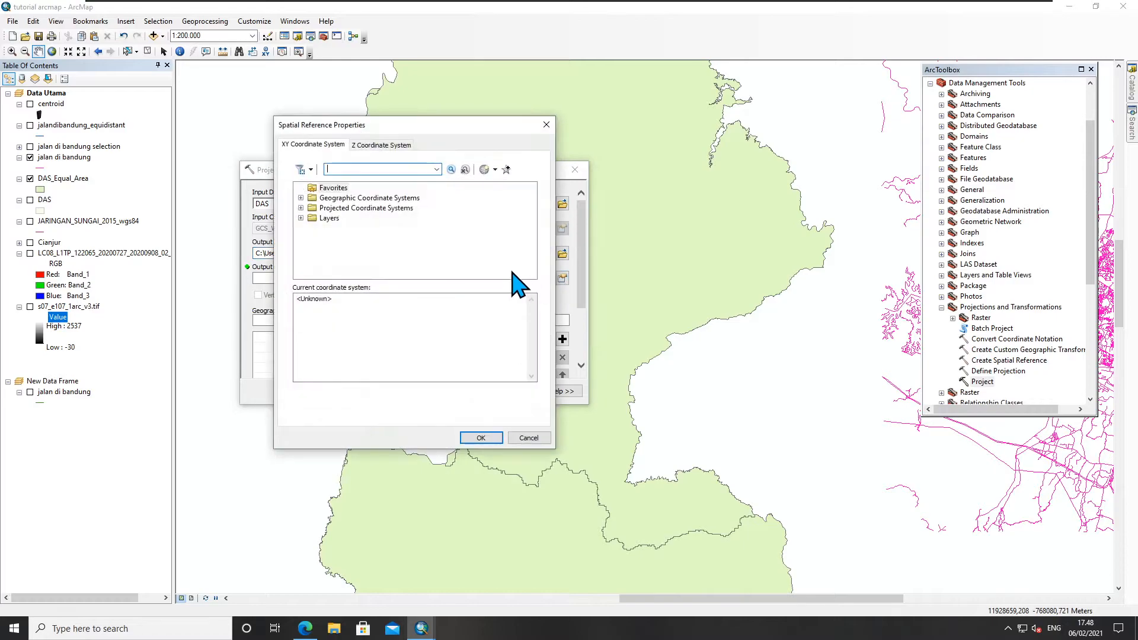
{"action": "left_click", "coordinate": [301, 208]}
{"action": "scroll", "coordinate": [380, 217], "scroll_direction": "down", "scroll_amount": 2}
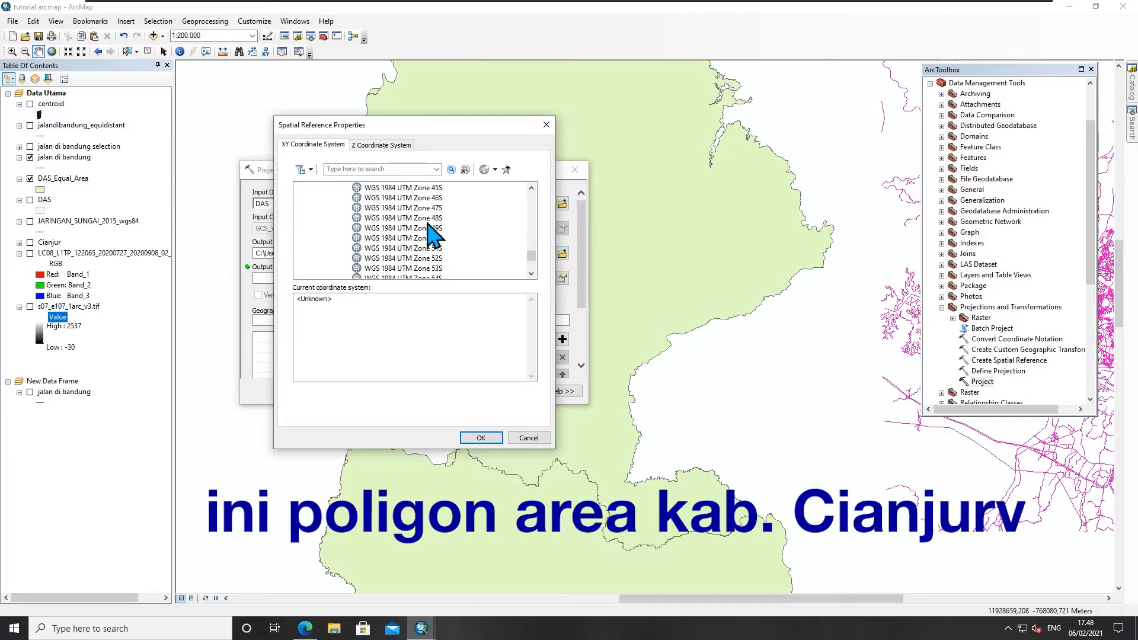
{"action": "left_click", "coordinate": [431, 219]}
{"action": "left_click", "coordinate": [480, 438]}
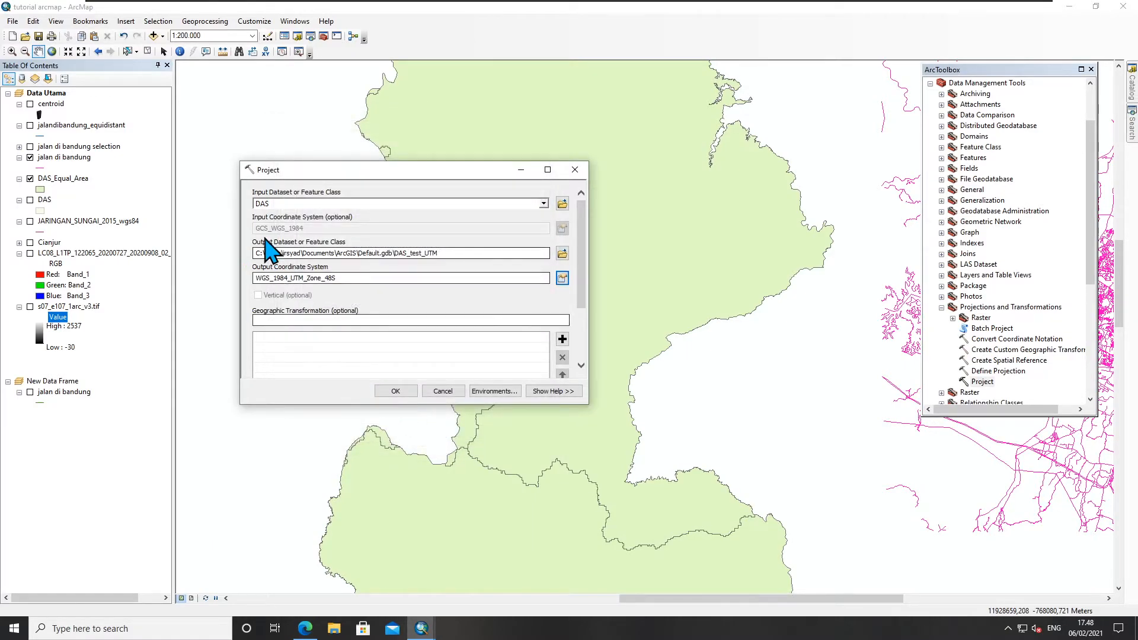
{"action": "left_click", "coordinate": [403, 391]}
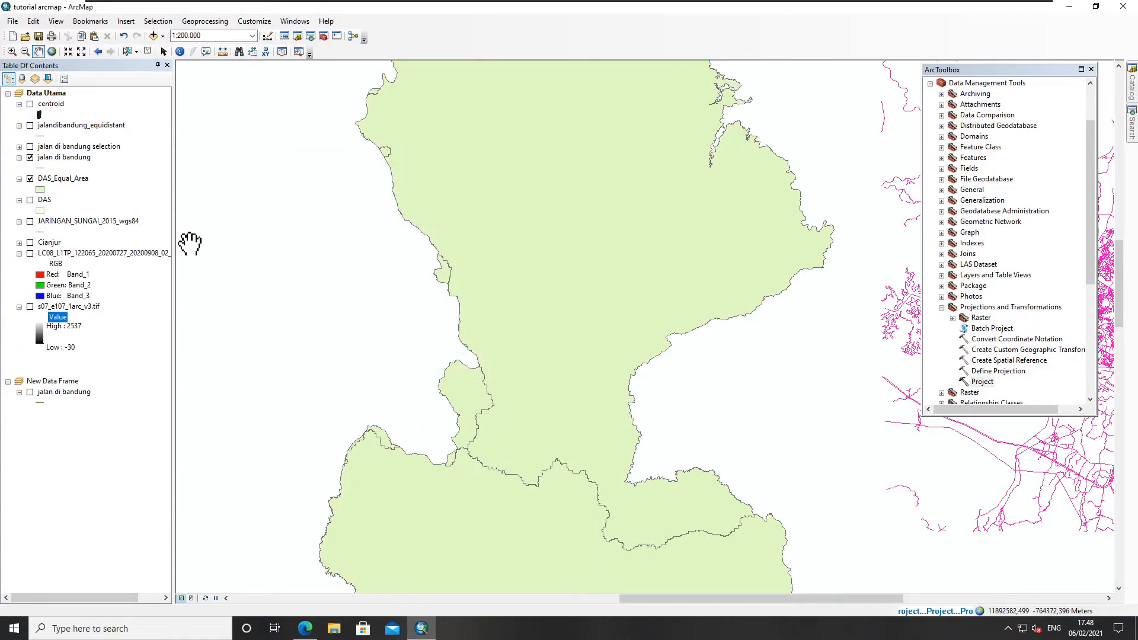
Step: Add a Float field named Luas with the alias Luas(UTM) hektar to the DAS_test_UTM attribute table
{"action": "right_click", "coordinate": [52, 179]}
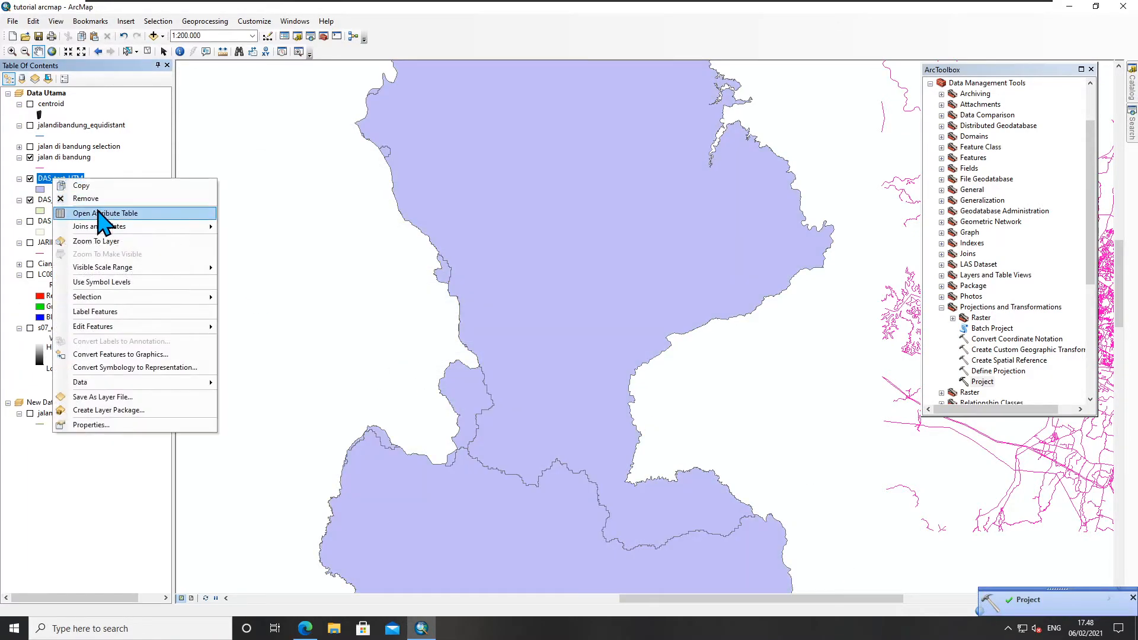
{"action": "left_click", "coordinate": [97, 213]}
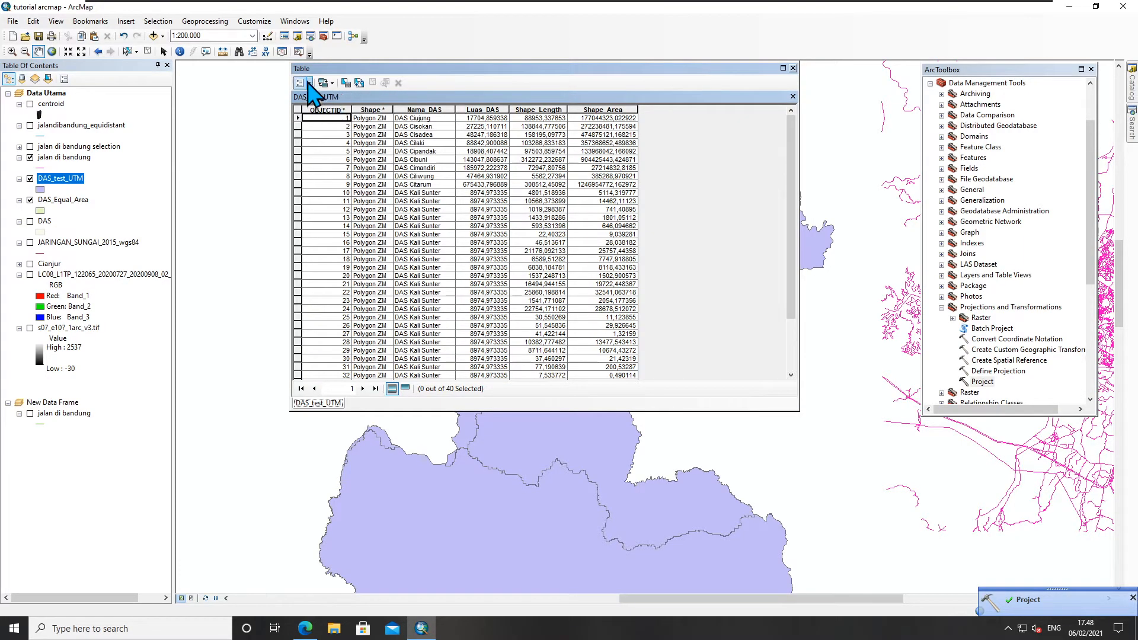
{"action": "left_click", "coordinate": [303, 83]}
{"action": "left_click", "coordinate": [330, 166]}
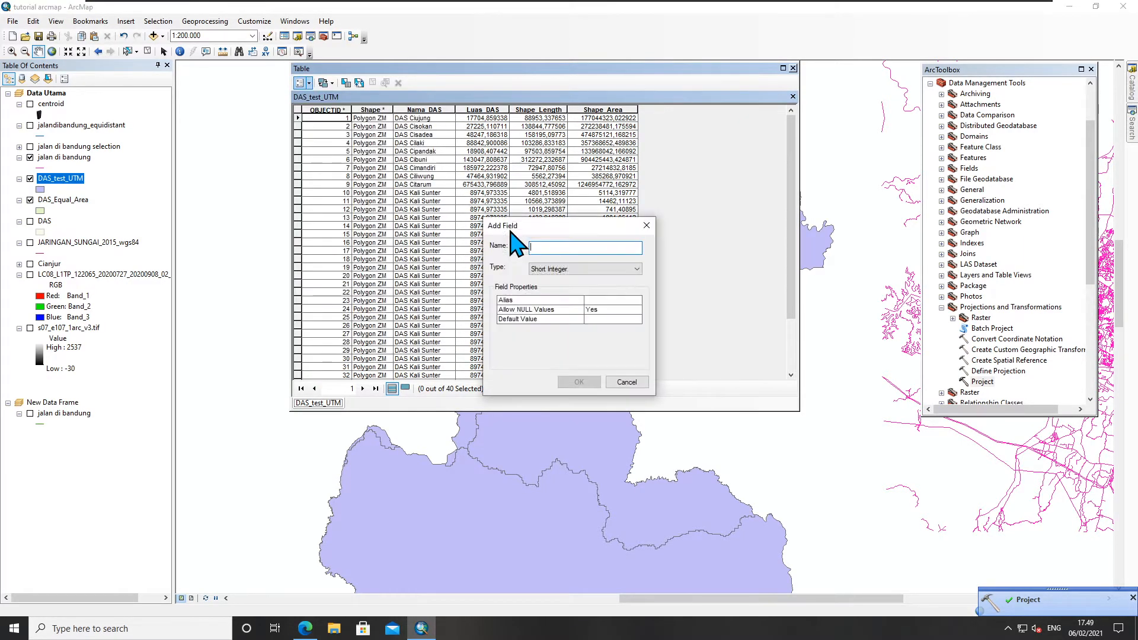
{"action": "type", "text": "Luas"}
{"action": "left_click", "coordinate": [552, 270]}
{"action": "left_click", "coordinate": [581, 296]}
{"action": "type", "text": "(UTM) hek"}
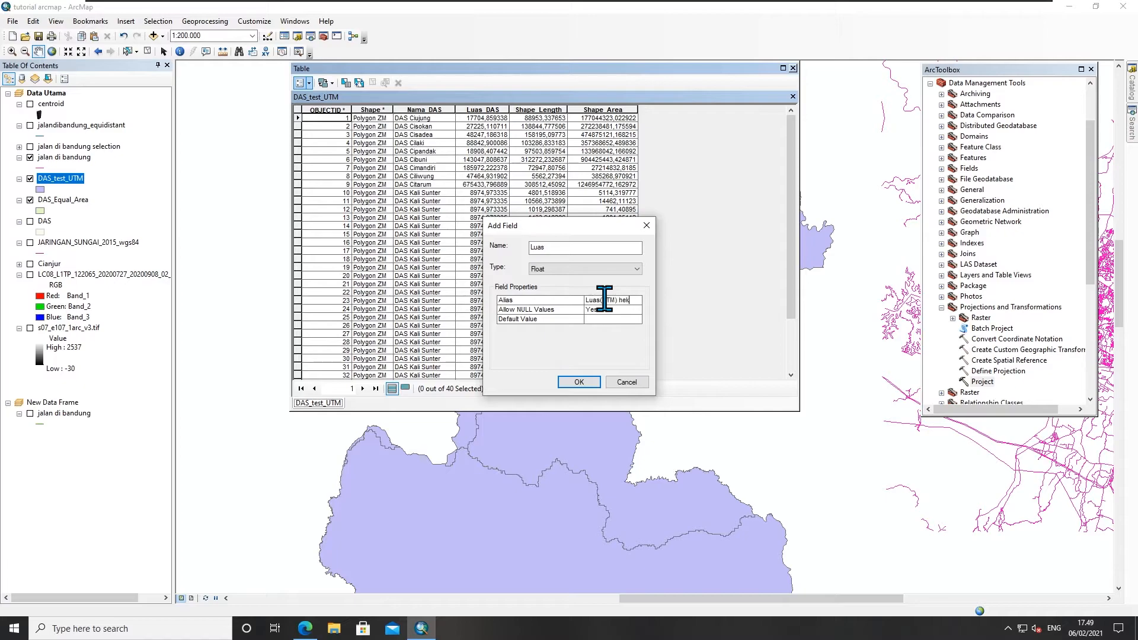
{"action": "type", "text": "tar"}
{"action": "left_click", "coordinate": [579, 382]}
Step: Calculate the area in hectares for the Luas(UTM) hektar field, using the data source's WGS 1984 UTM Zone 48S coordinate system
{"action": "right_click", "coordinate": [676, 110]}
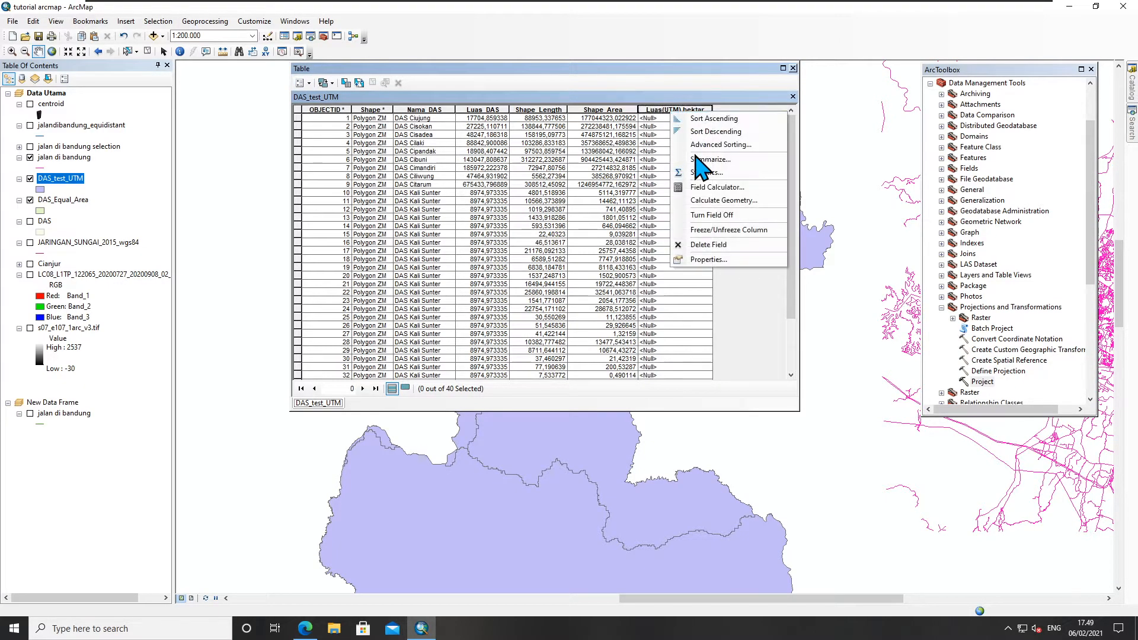
{"action": "left_click", "coordinate": [711, 203]}
{"action": "left_click", "coordinate": [543, 338]}
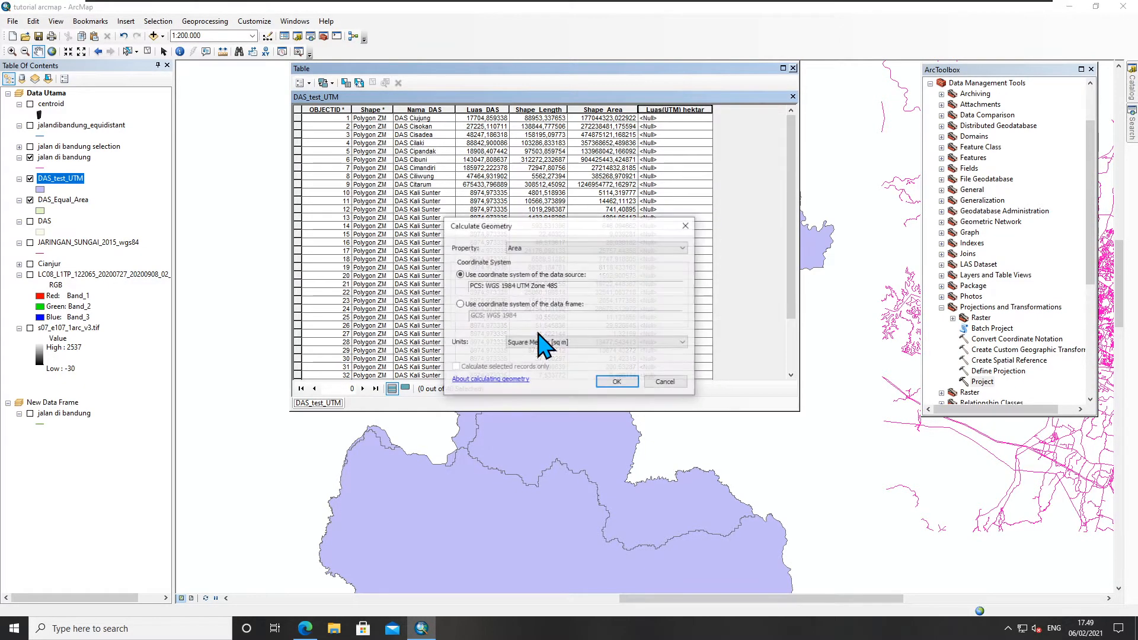
{"action": "left_click", "coordinate": [561, 248]}
{"action": "left_click", "coordinate": [534, 244]}
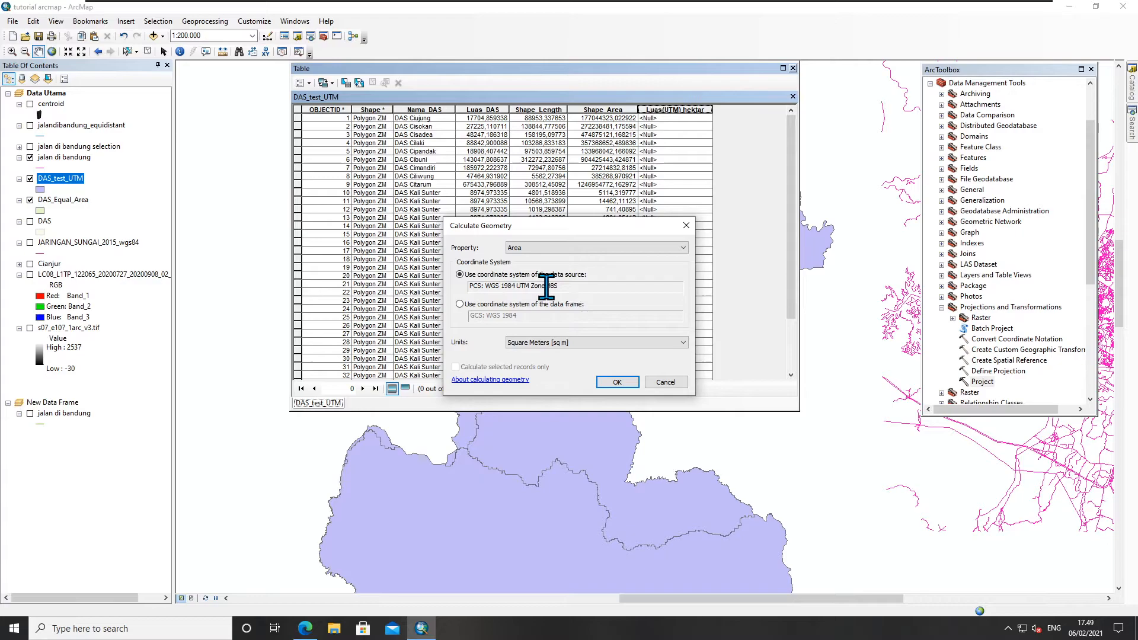
{"action": "left_click", "coordinate": [563, 343]}
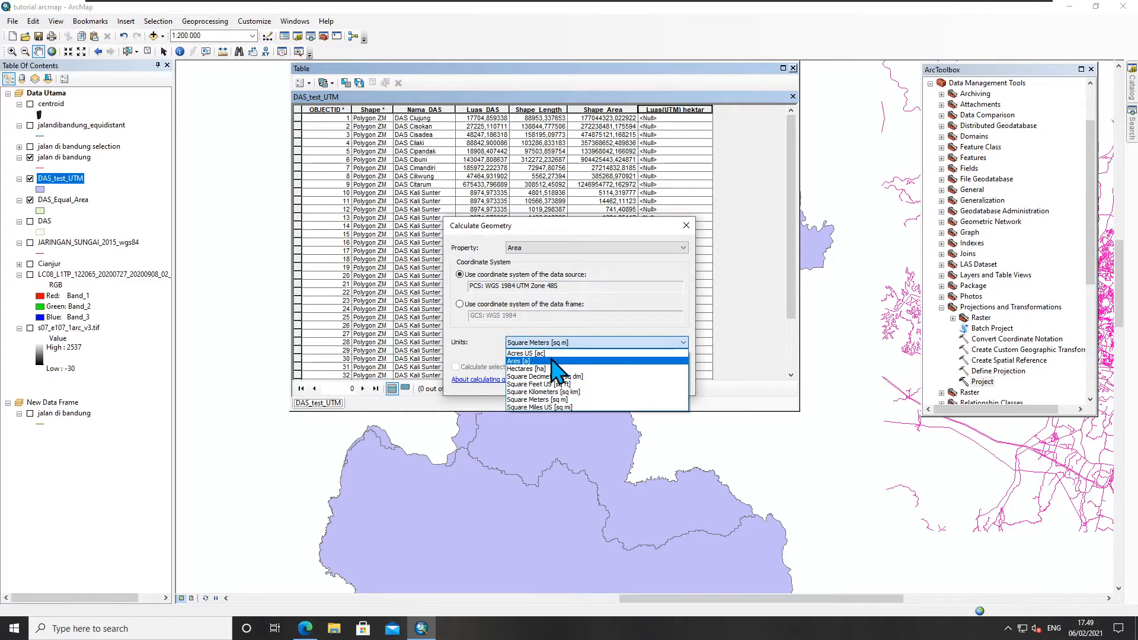
{"action": "left_click", "coordinate": [546, 377]}
{"action": "left_click", "coordinate": [617, 382]}
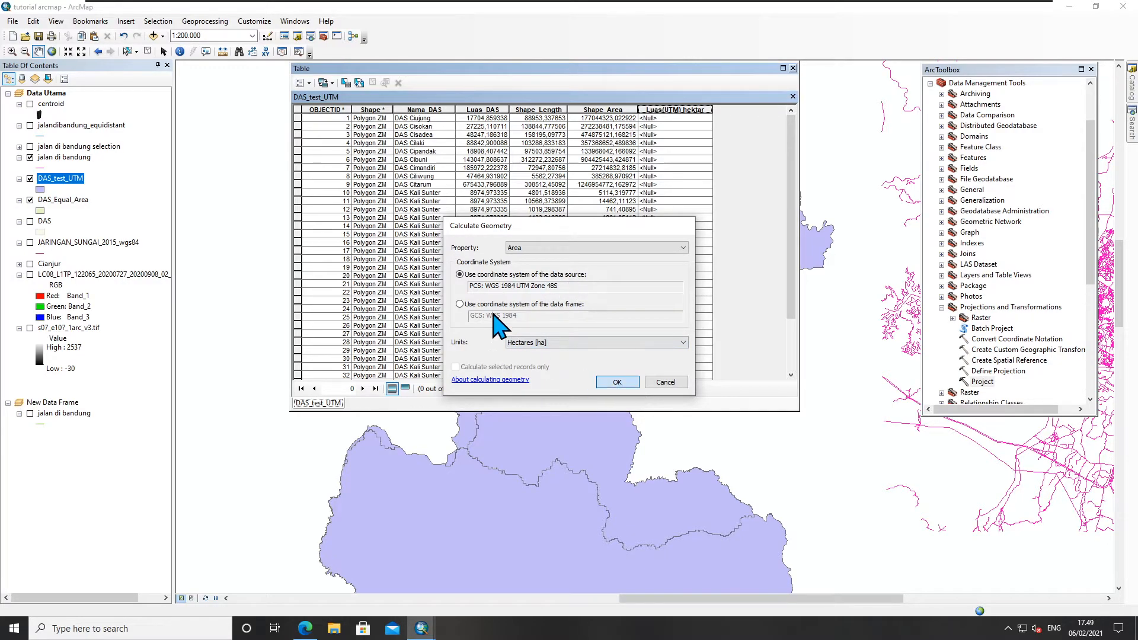
{"action": "left_click", "coordinate": [539, 341]}
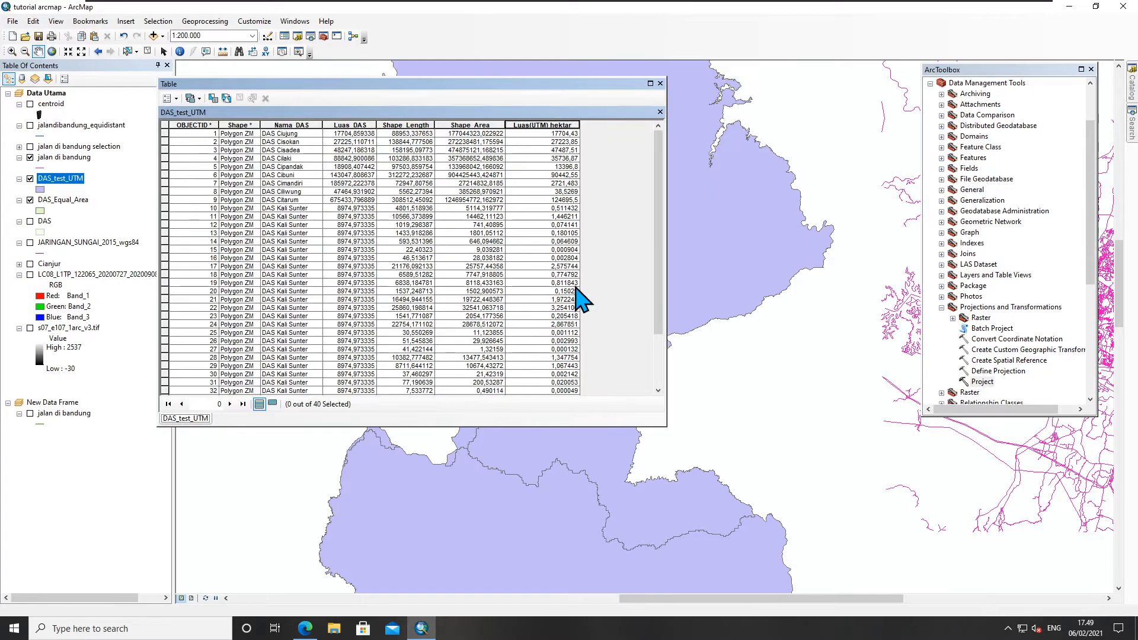
Step: Open the DAS_Equal_Area attribute table alongside the UTM table and widen its Luas Area DAS (hektar) column
{"action": "right_click", "coordinate": [83, 206]}
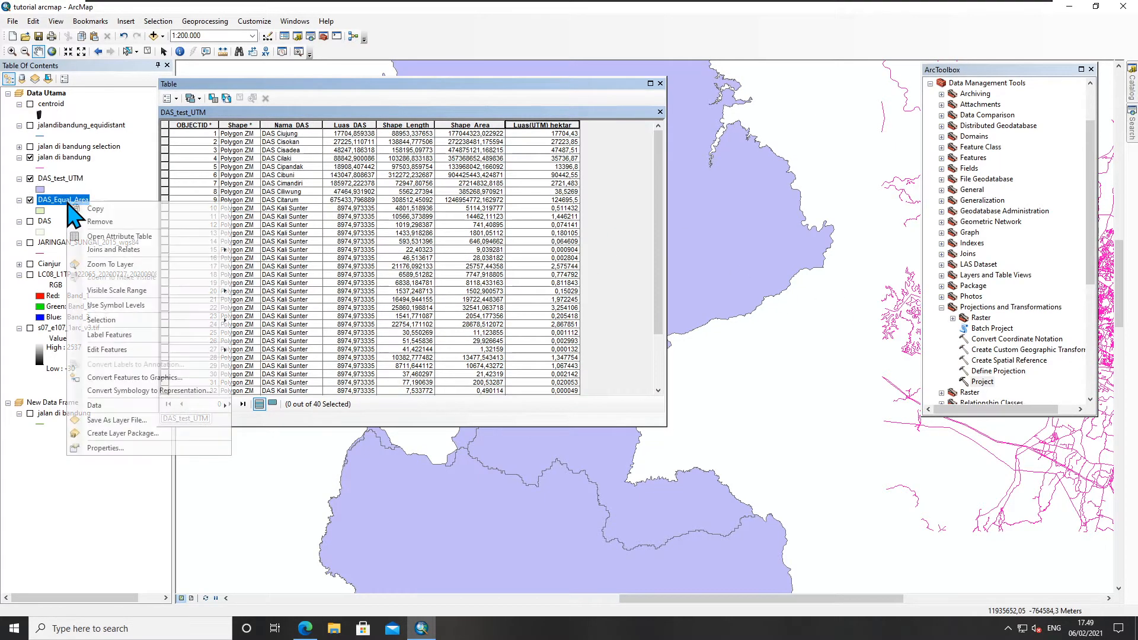
{"action": "left_click", "coordinate": [89, 236]}
{"action": "left_click_drag", "start_coordinate": [538, 113], "coordinate": [614, 120]}
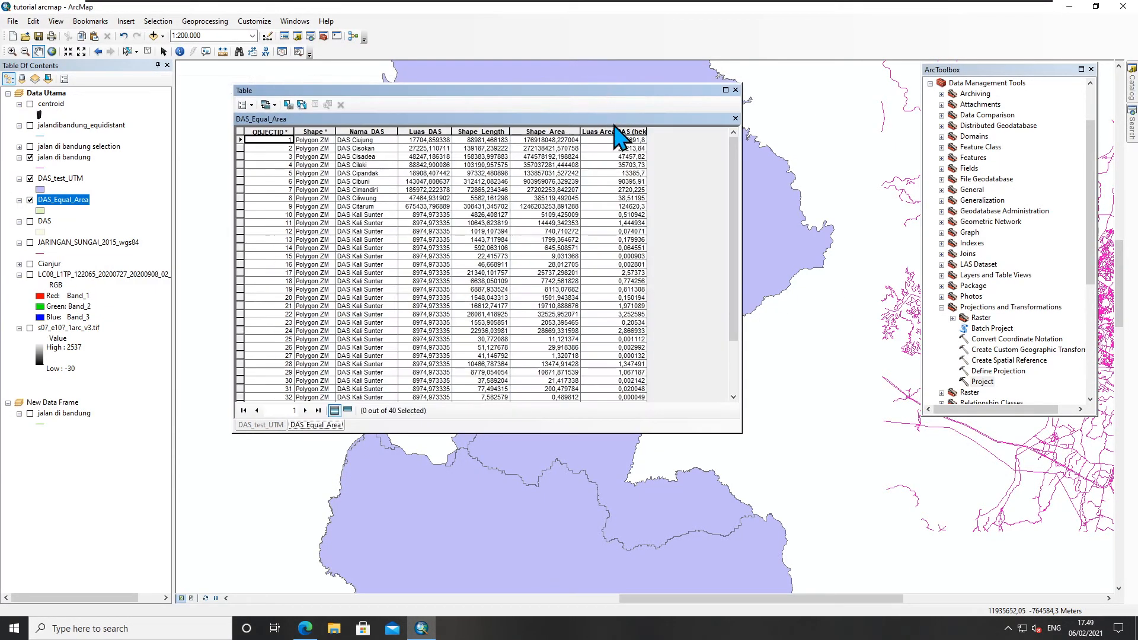
{"action": "left_click", "coordinate": [597, 140]}
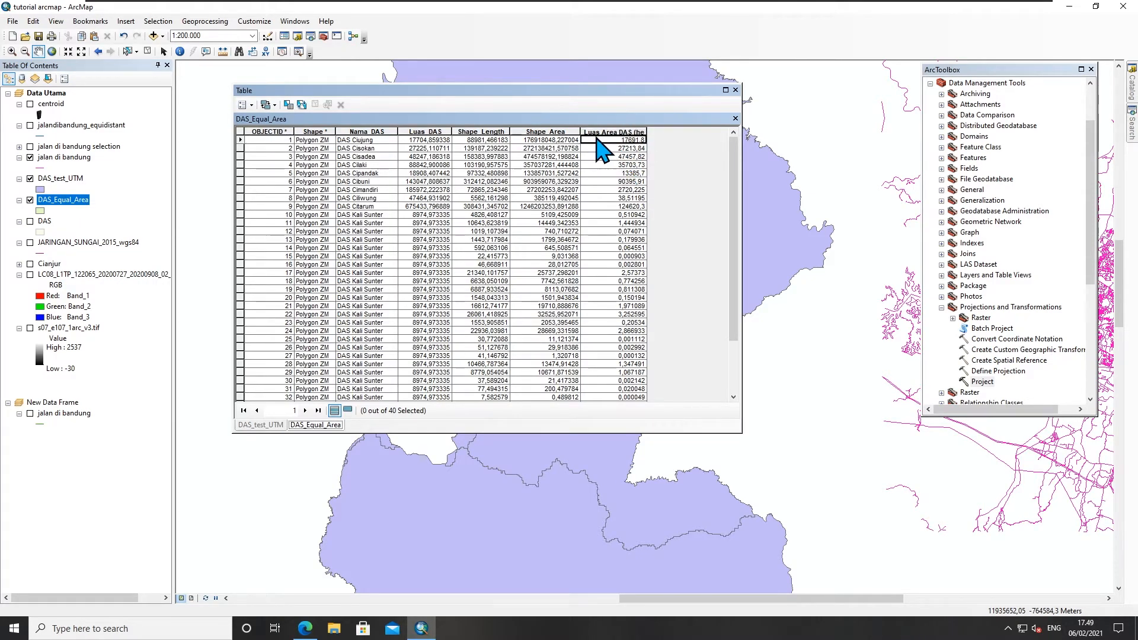
{"action": "left_click_drag", "start_coordinate": [647, 128], "coordinate": [655, 129]}
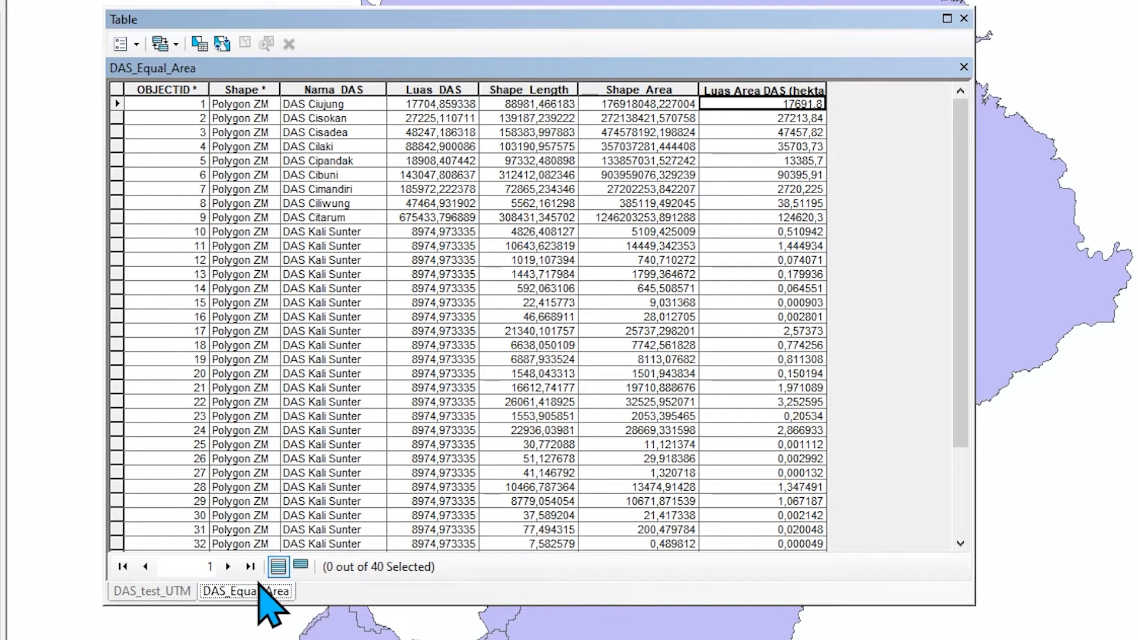
Step: Select the DAS Ciujung record in both the DAS_test_UTM and DAS_Equal_Area tables to compare its hectare areas, and close the table window
{"action": "left_click", "coordinate": [157, 590]}
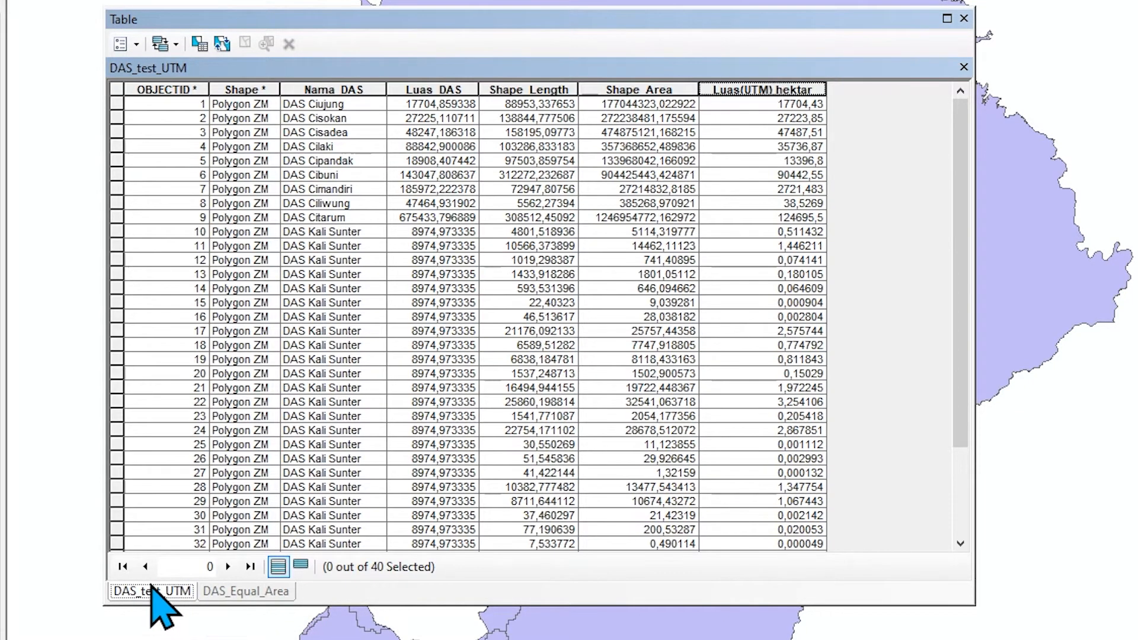
{"action": "left_click", "coordinate": [117, 104]}
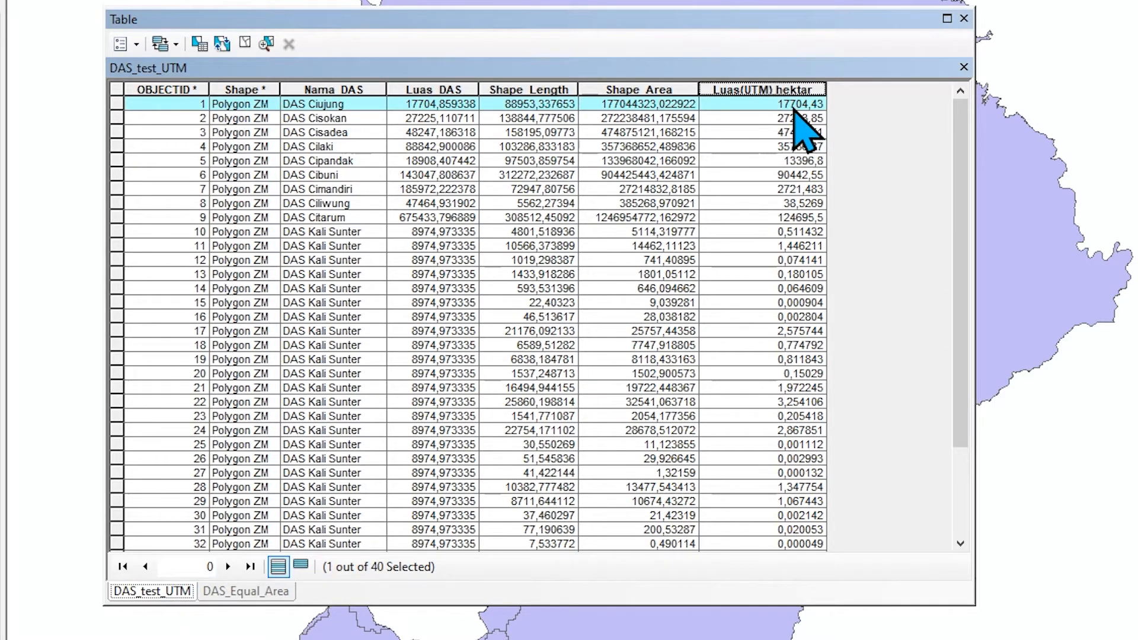
{"action": "left_click", "coordinate": [240, 591]}
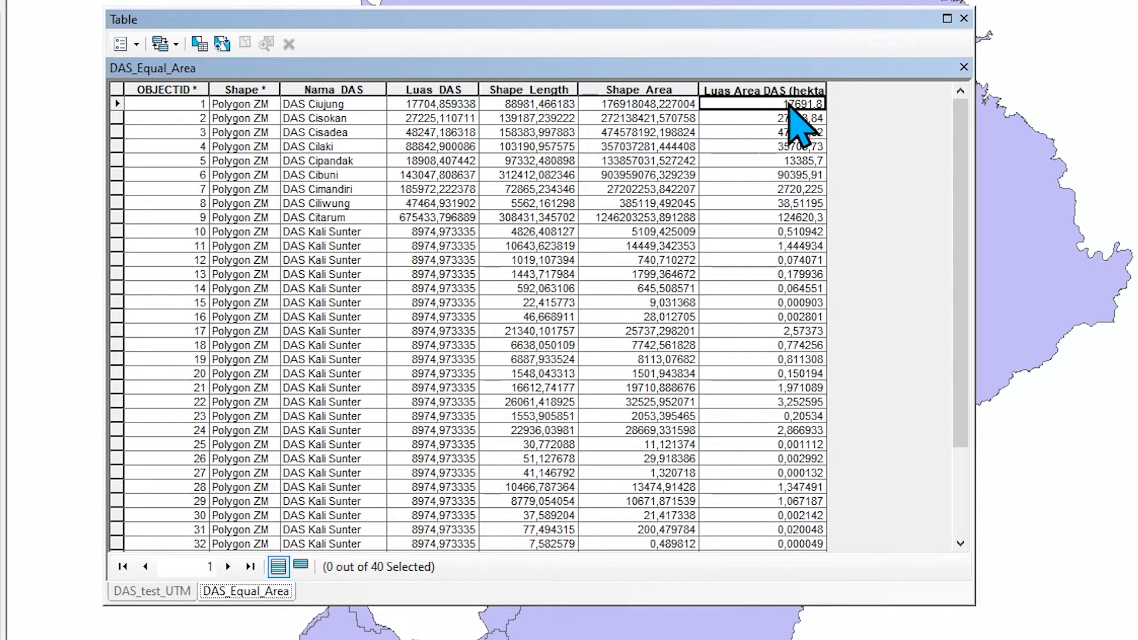
{"action": "left_click", "coordinate": [116, 106]}
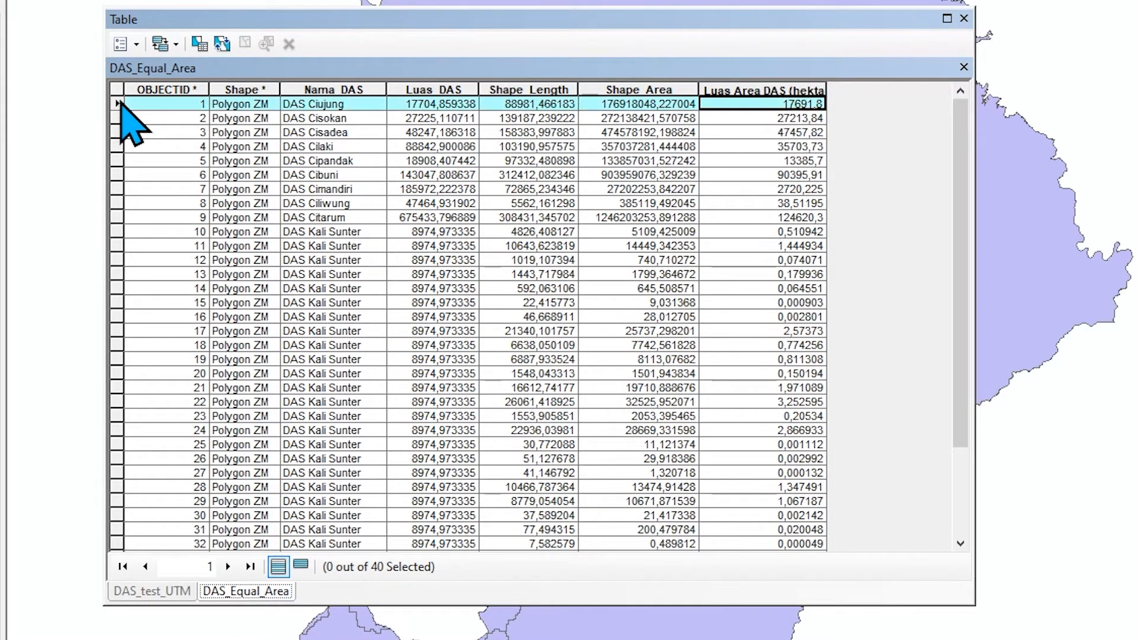
{"action": "left_click", "coordinate": [164, 593]}
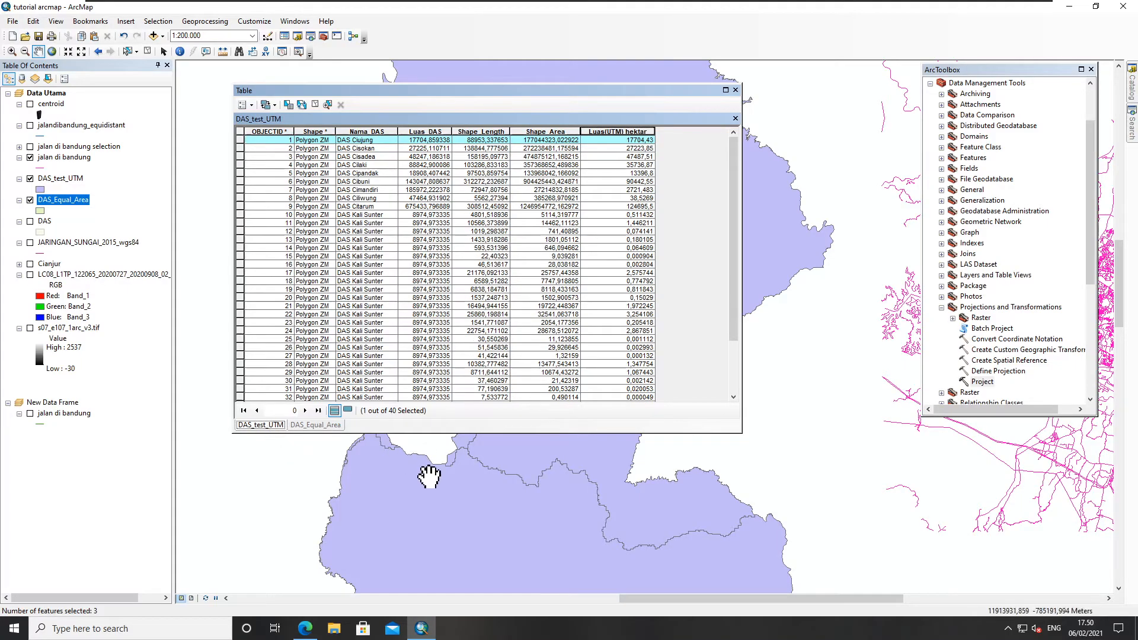
{"action": "scroll", "coordinate": [427, 471], "scroll_direction": "up", "scroll_amount": 3}
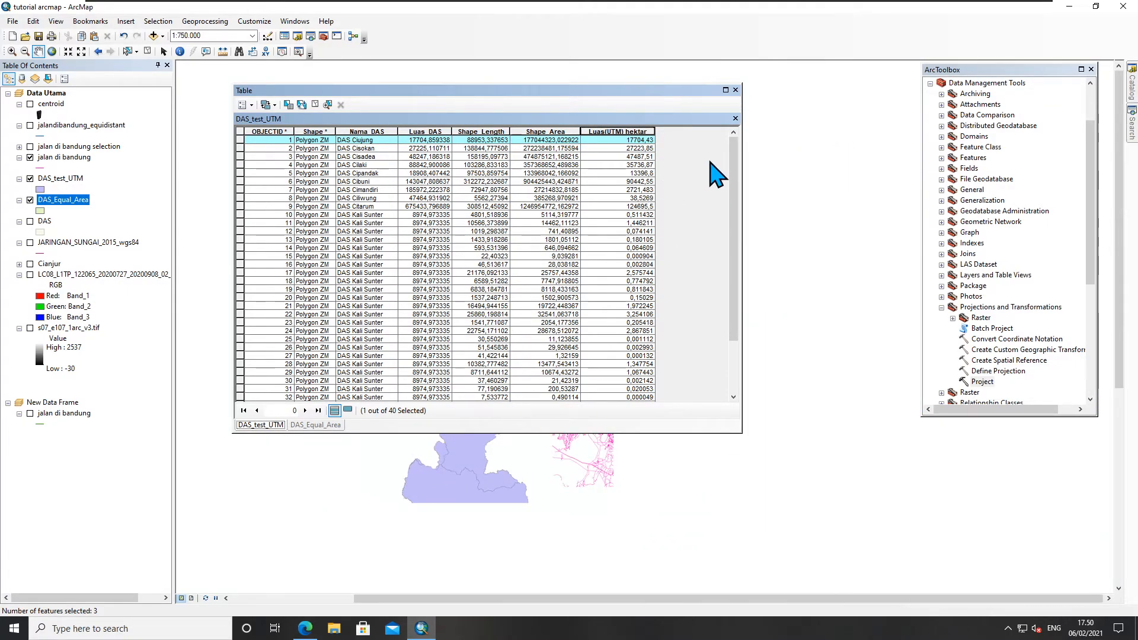
{"action": "left_click", "coordinate": [735, 90]}
Step: Examine the location of the watershed polygons and the Bandung roads on the map at small and large scales
{"action": "scroll", "coordinate": [510, 368], "scroll_direction": "up", "scroll_amount": 1}
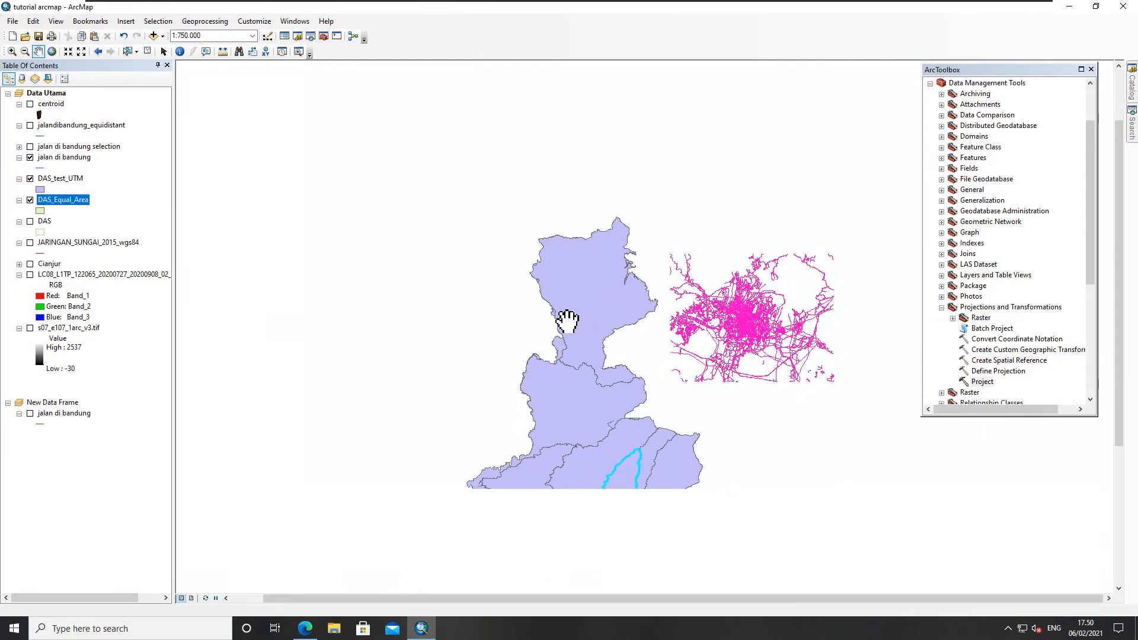
{"action": "scroll", "coordinate": [563, 359], "scroll_direction": "up", "scroll_amount": 1}
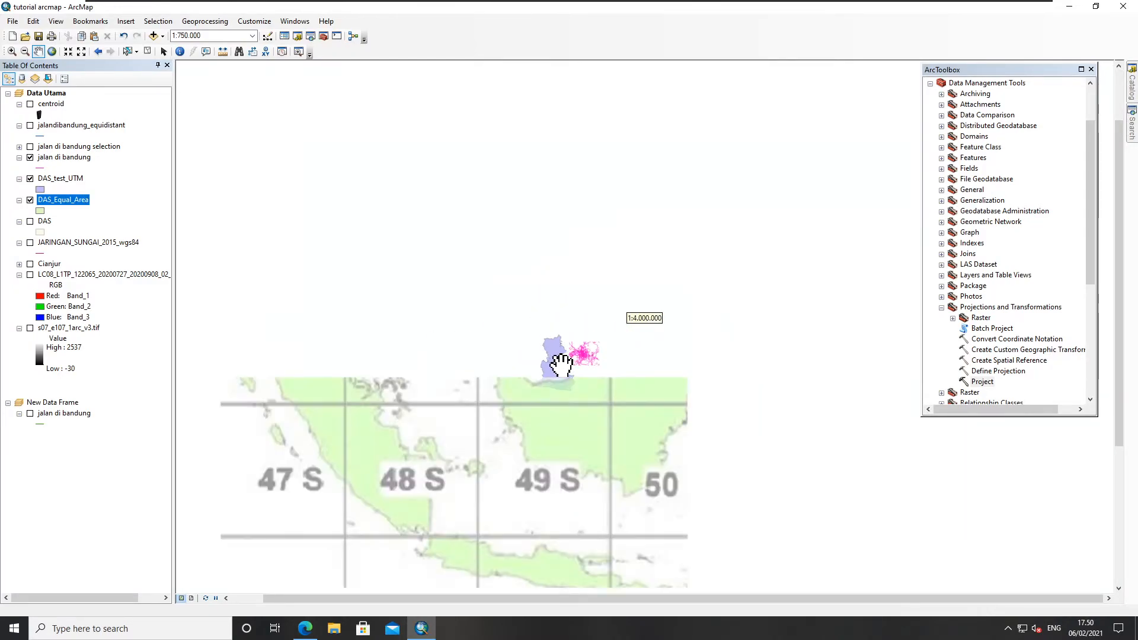
{"action": "scroll", "coordinate": [562, 363], "scroll_direction": "up", "scroll_amount": 1}
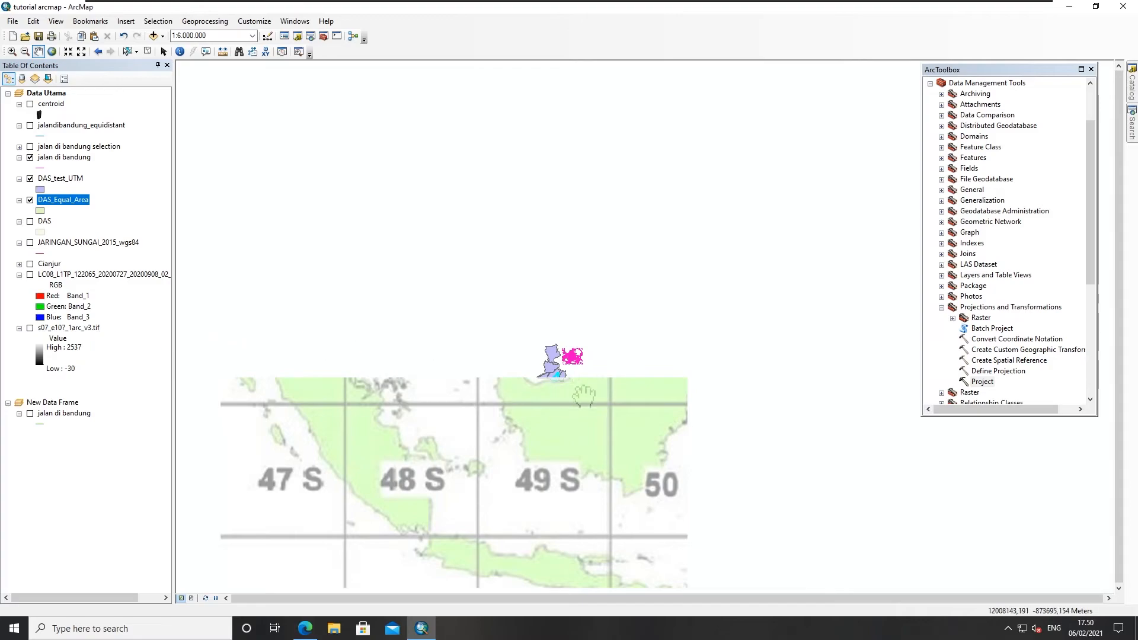
{"action": "scroll", "coordinate": [563, 374], "scroll_direction": "up", "scroll_amount": 4}
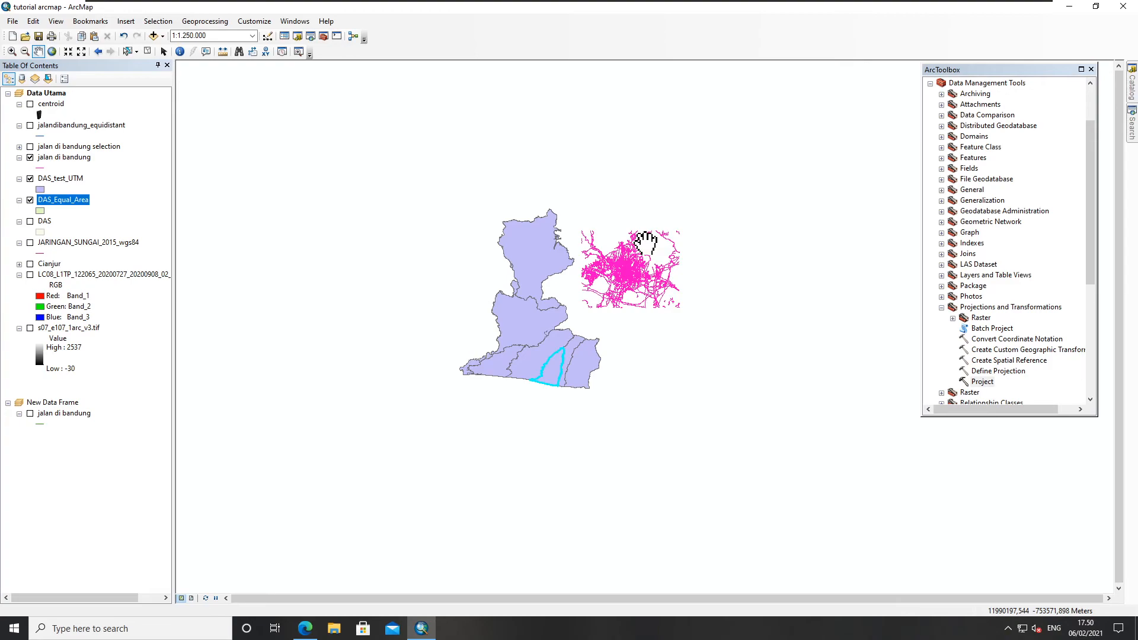
{"action": "scroll", "coordinate": [645, 242], "scroll_direction": "up", "scroll_amount": 3}
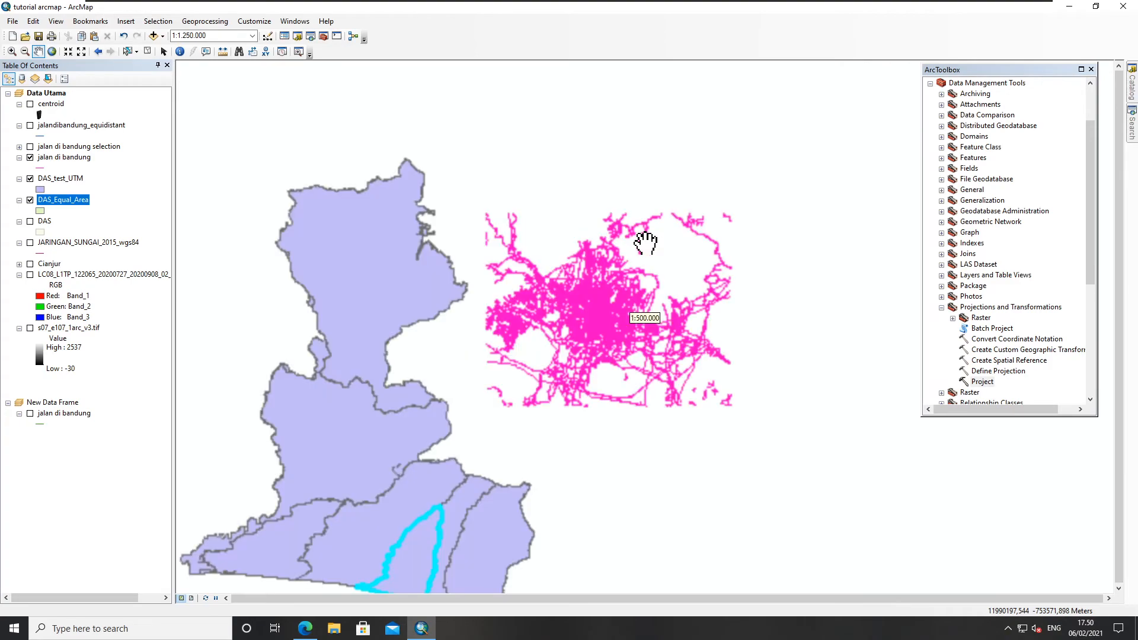
{"action": "left_click_drag", "start_coordinate": [524, 355], "coordinate": [522, 371]}
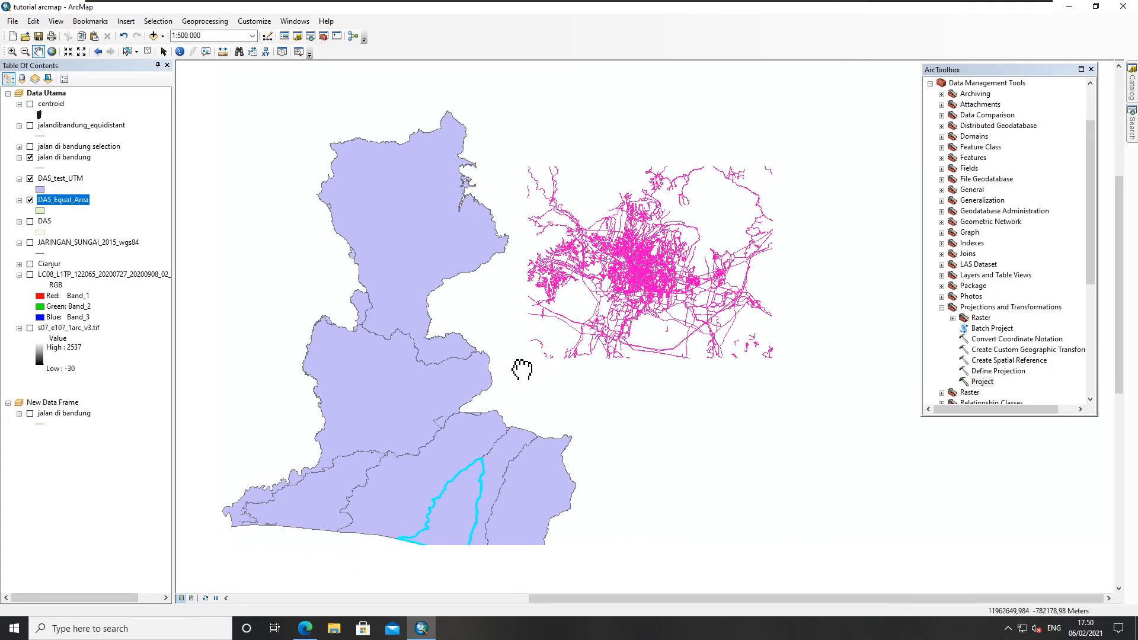